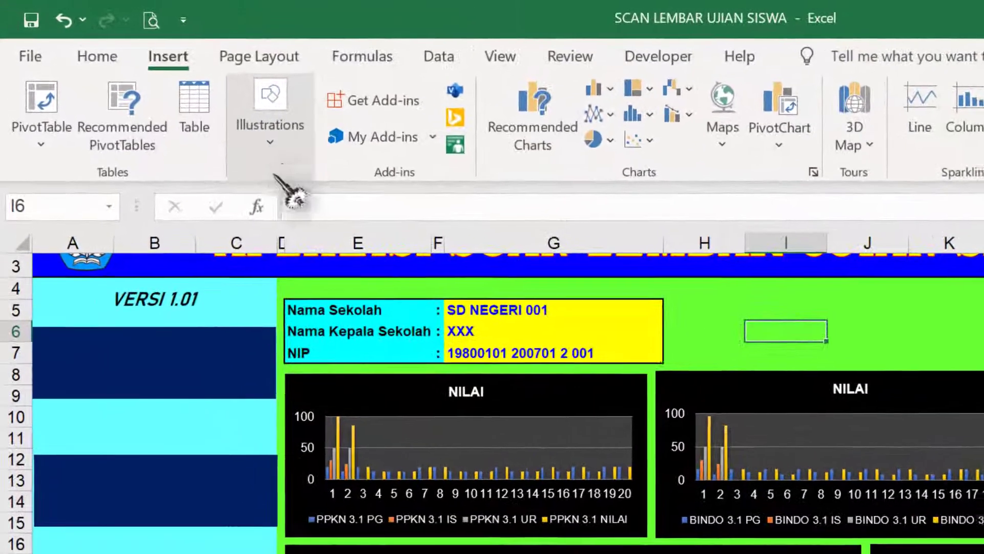
Open the Icons gallery and browse its categories for suitable dashboard icons.
left_click(275, 175)
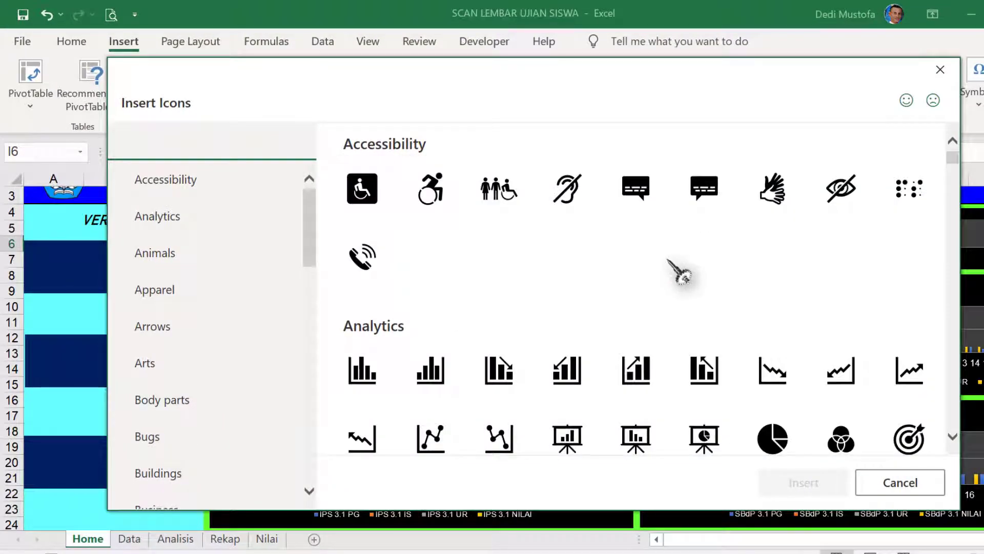
scroll(679, 275, "down", 3)
scroll(667, 275, "down", 1)
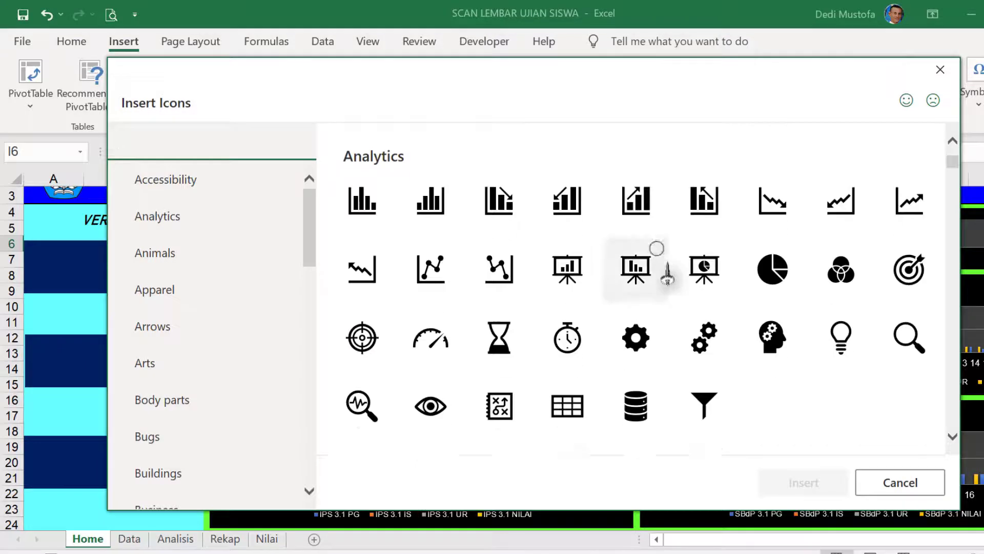
scroll(662, 270, "down", 4)
scroll(672, 272, "down", 3)
scroll(671, 277, "down", 3)
scroll(682, 281, "down", 5)
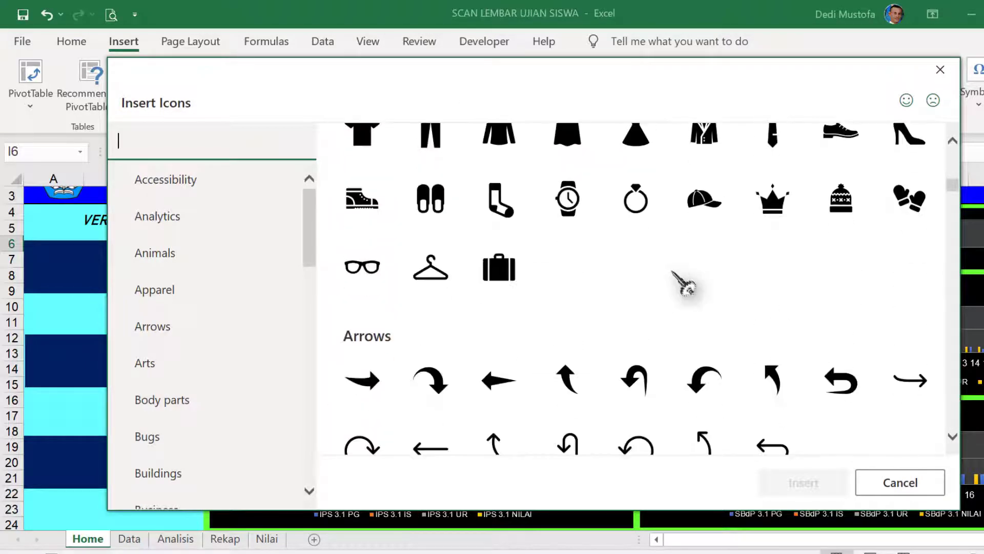
scroll(685, 286, "down", 2)
scroll(672, 286, "down", 4)
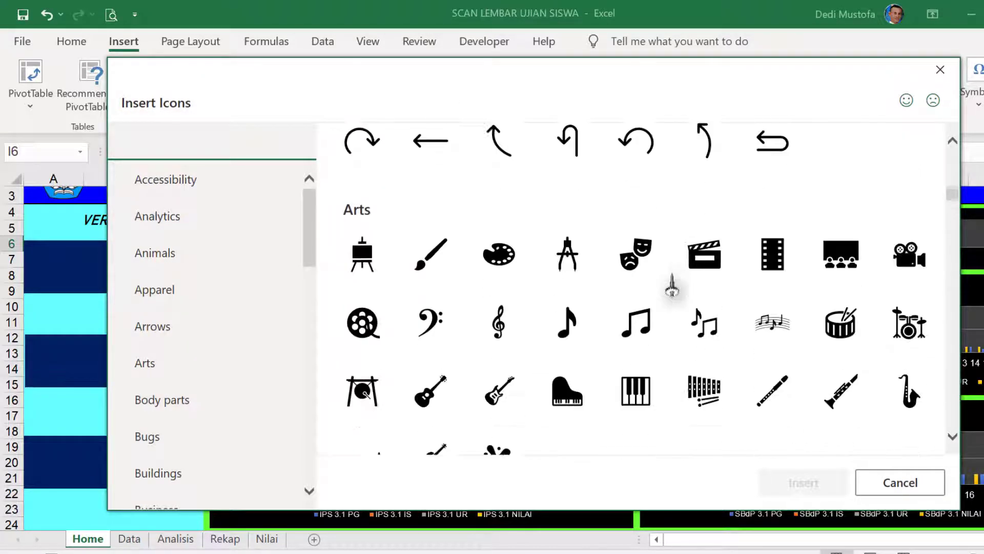
scroll(677, 285, "down", 4)
scroll(677, 285, "down", 3)
scroll(672, 287, "down", 3)
scroll(672, 286, "down", 4)
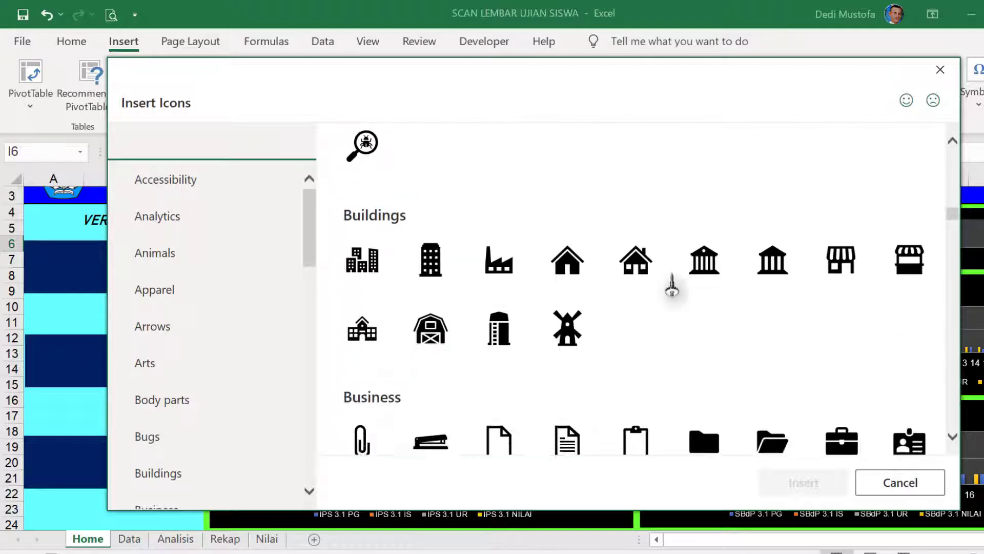
scroll(672, 285, "up", 1)
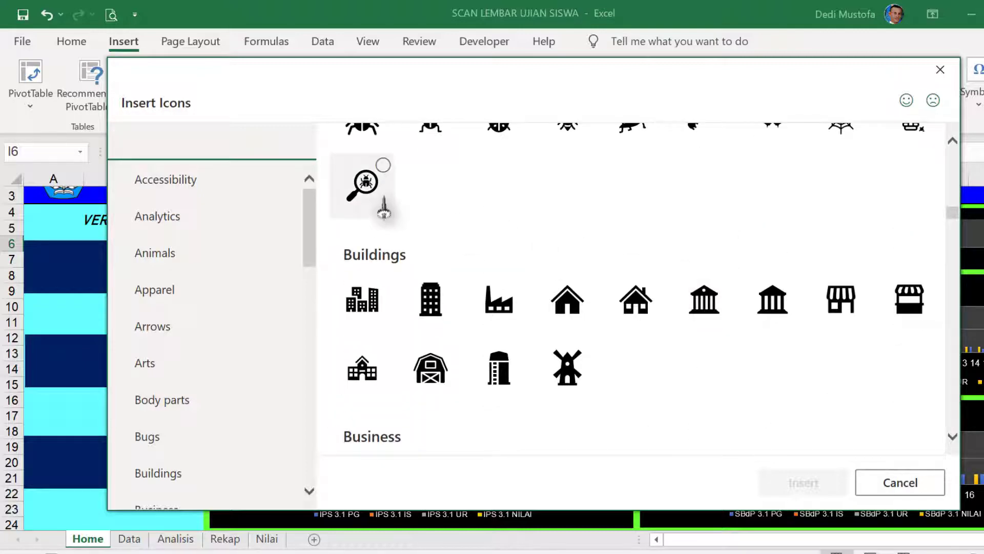
scroll(683, 259, "up", 2)
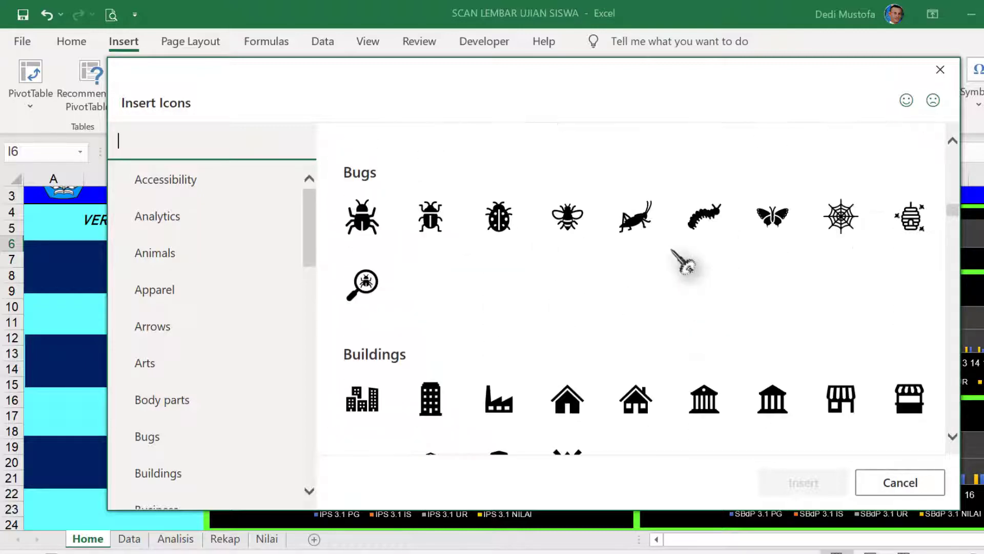
scroll(684, 262, "up", 3)
scroll(684, 263, "up", 2)
scroll(684, 267, "up", 1)
scroll(686, 277, "up", 2)
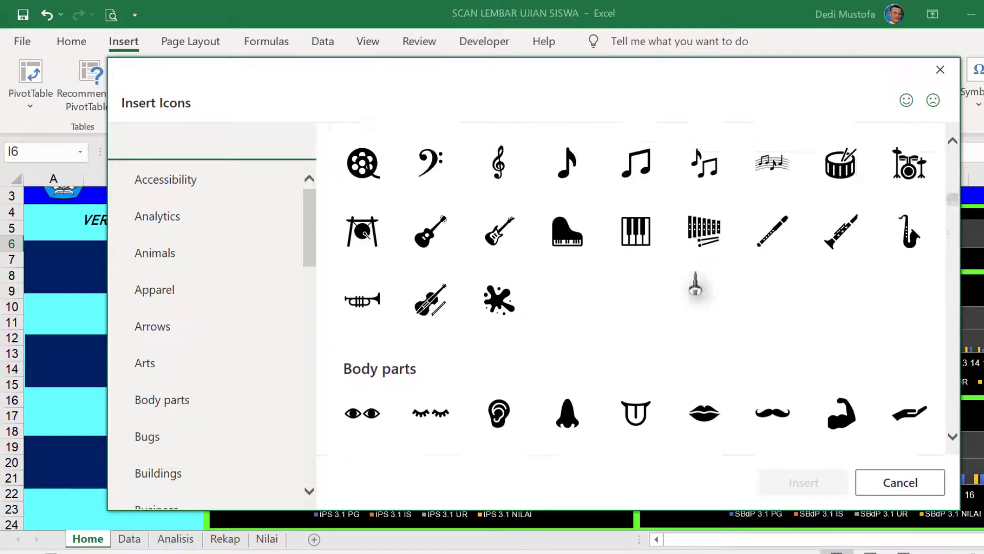
scroll(695, 281, "up", 3)
scroll(695, 286, "down", 2)
scroll(696, 286, "down", 5)
scroll(696, 285, "down", 2)
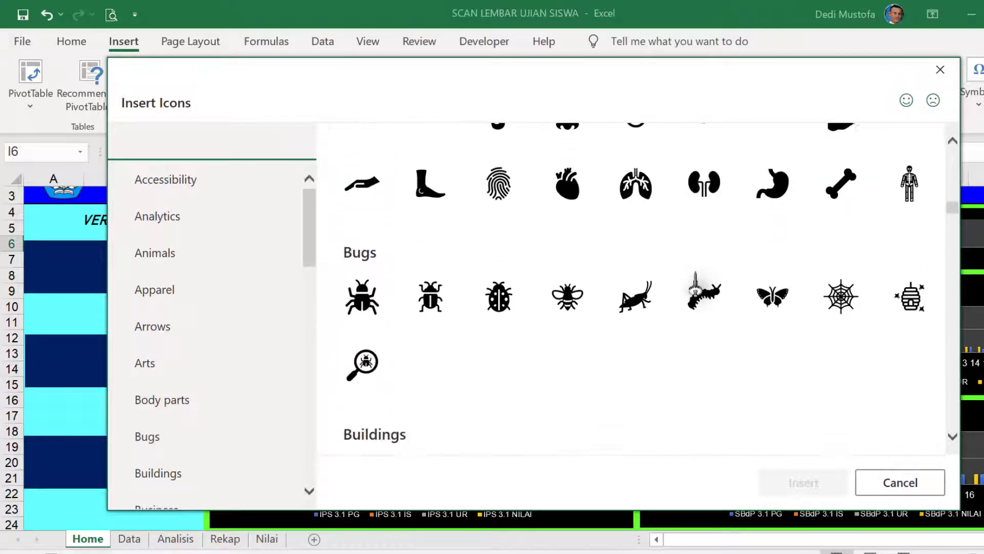
scroll(702, 283, "down", 2)
scroll(702, 284, "down", 2)
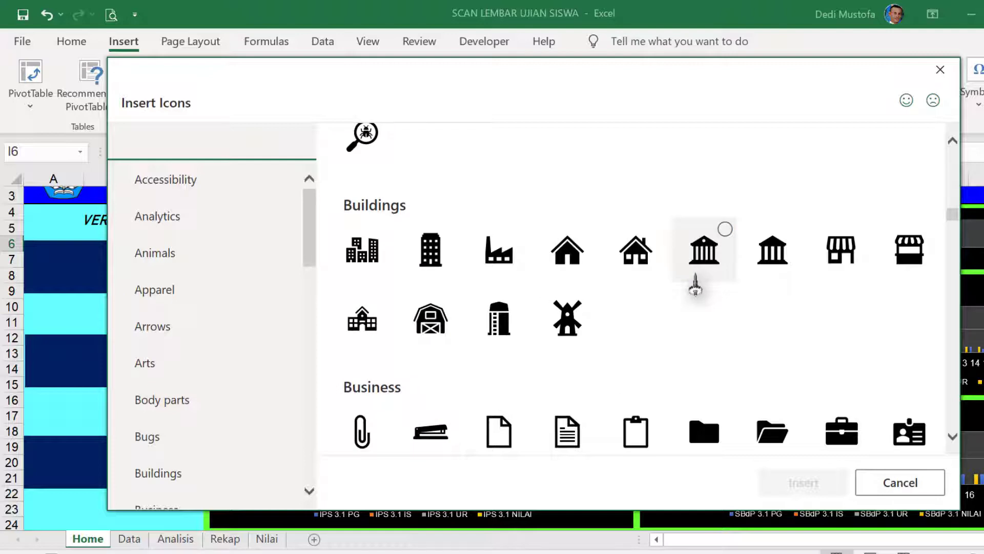
Pick the house icon and the people-search icon in the gallery.
left_click(589, 236)
scroll(735, 328, "down", 1)
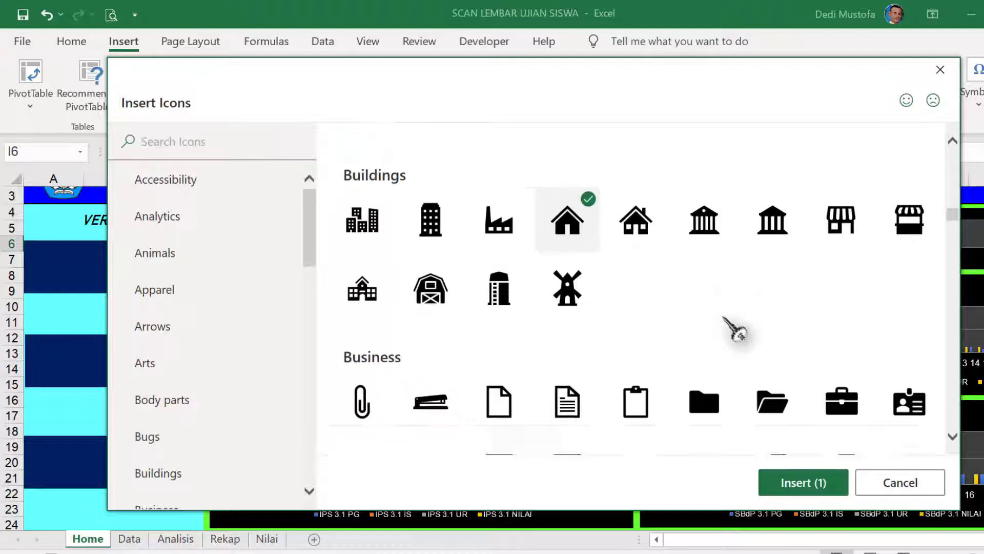
scroll(736, 328, "down", 1)
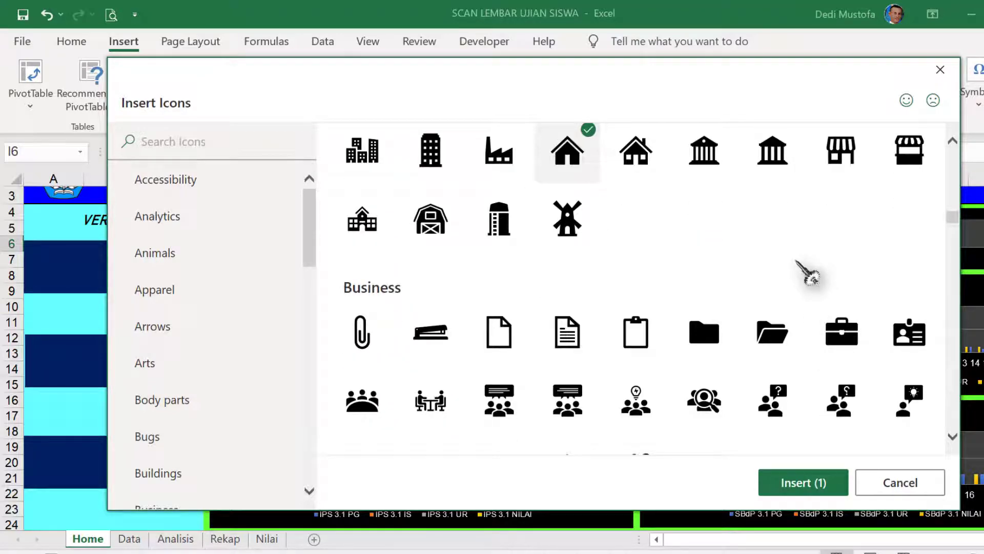
scroll(800, 269, "down", 2)
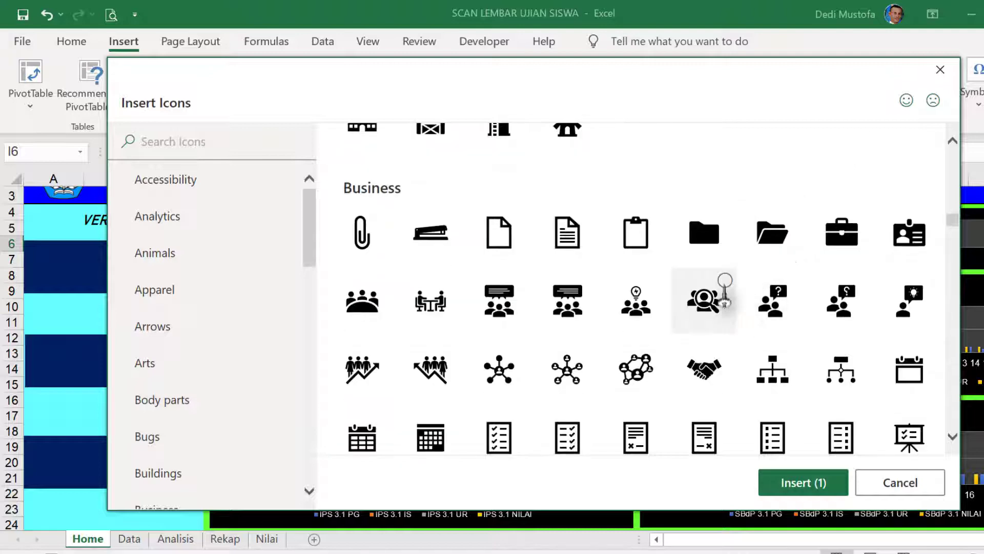
left_click(720, 298)
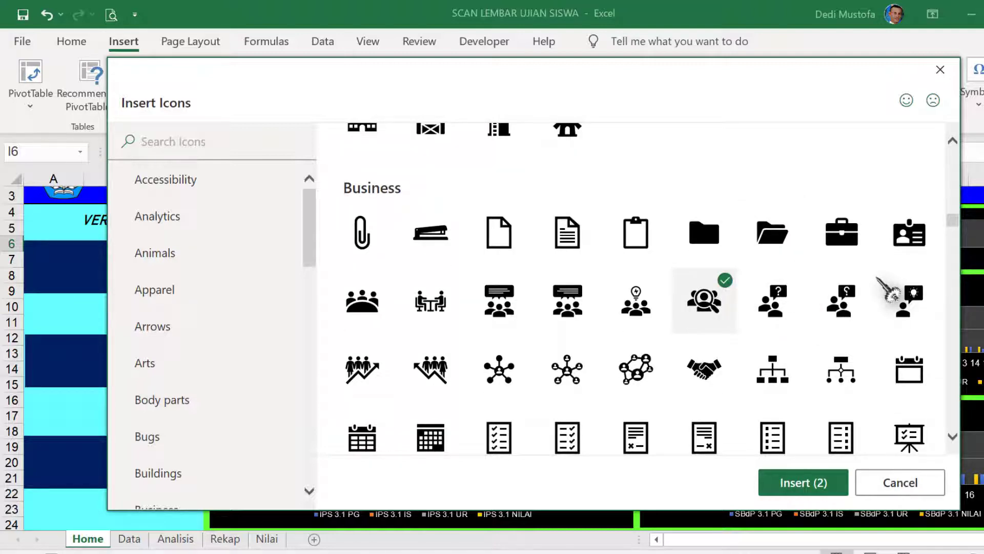
scroll(872, 292, "down", 1)
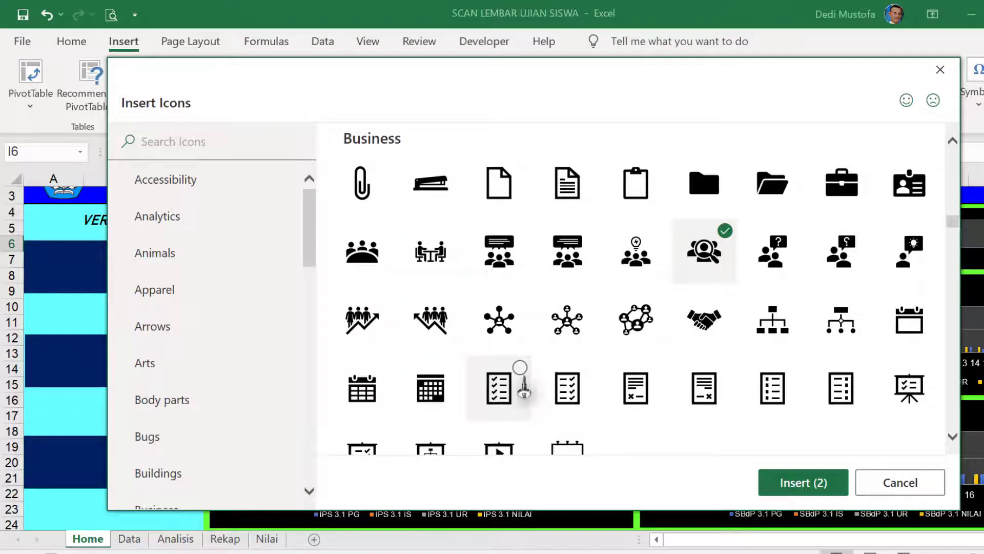
scroll(733, 417, "down", 2)
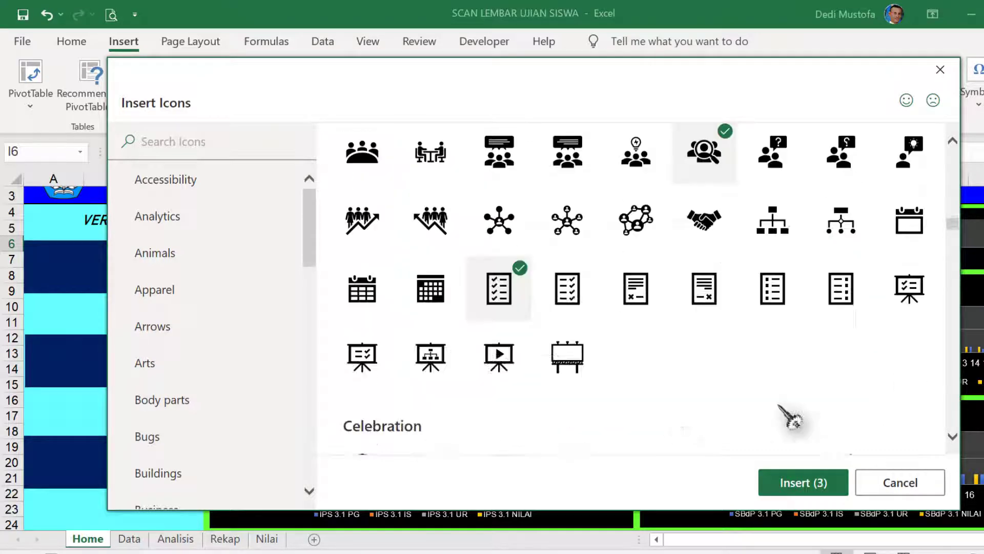
Insert the three icons, fill them white with a red outline, and shrink them.
left_click(794, 485)
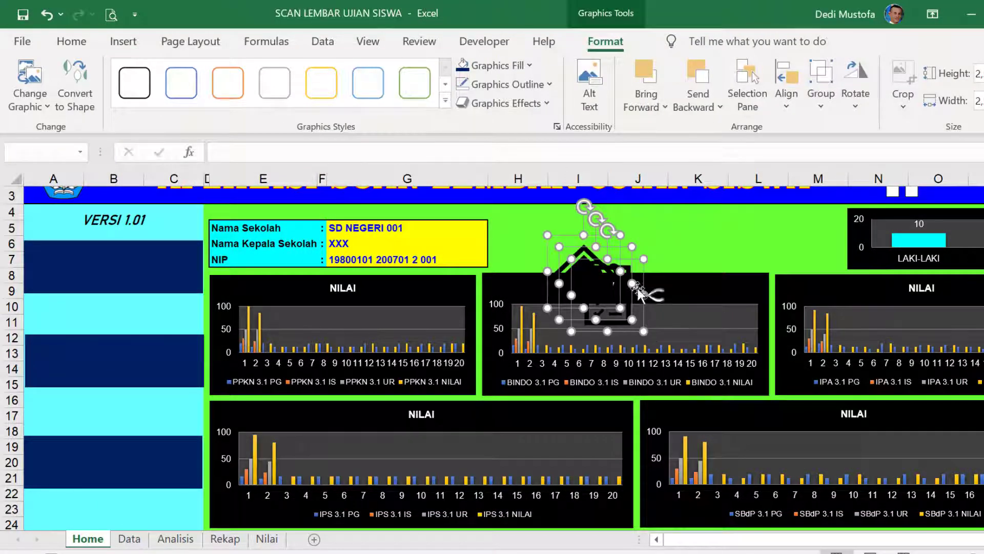
mouse_move(636, 287)
left_mouse_down()
mouse_move(211, 327)
mouse_move(629, 236)
left_mouse_up()
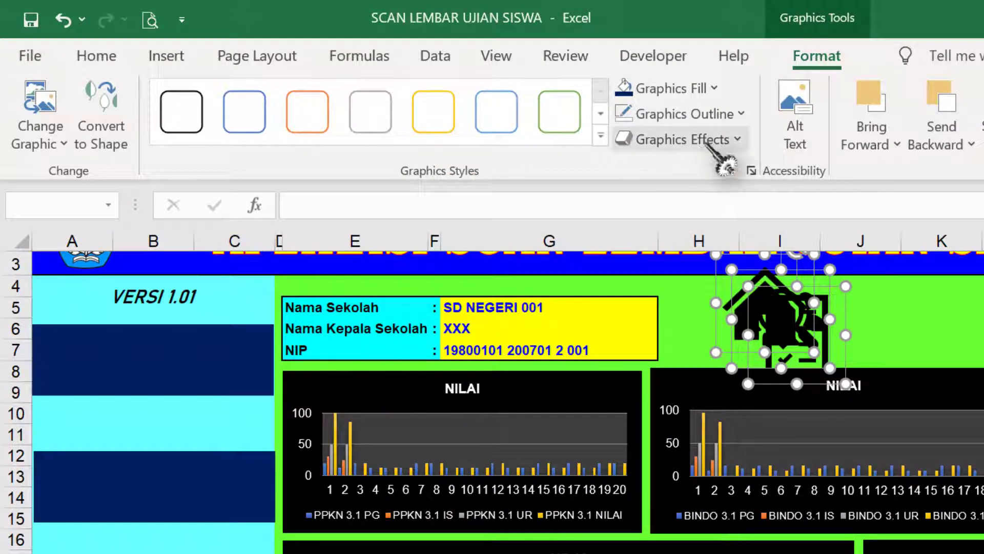
left_click(714, 88)
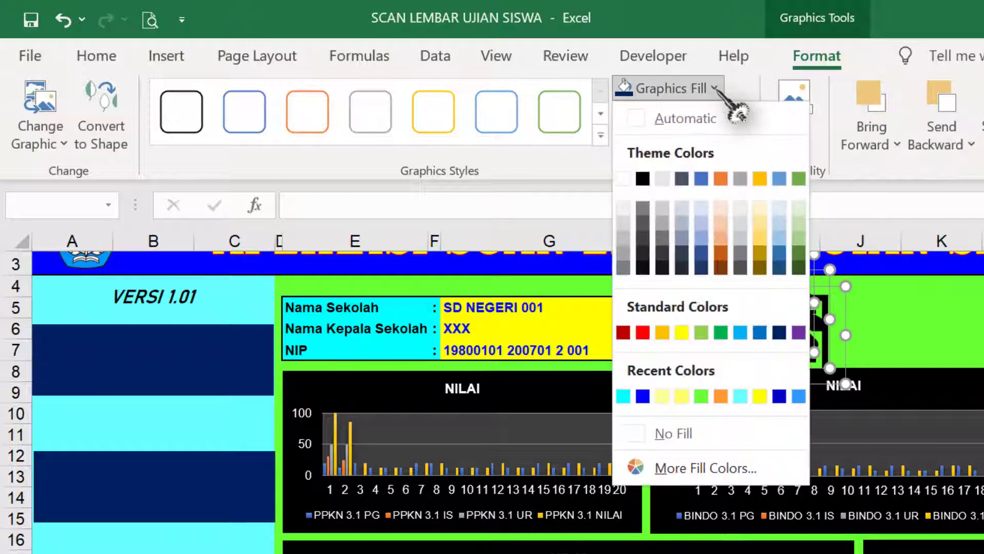
left_click(623, 178)
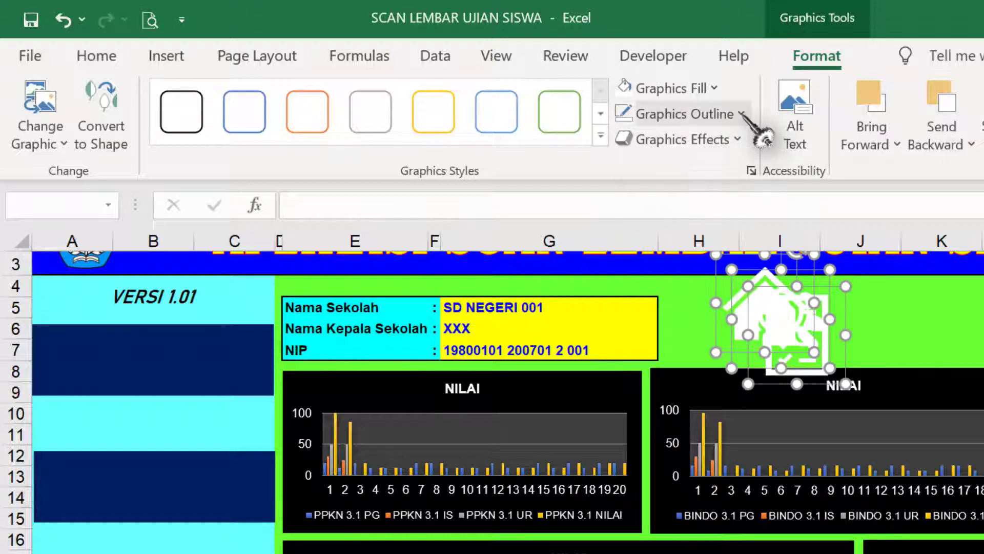
left_click(741, 115)
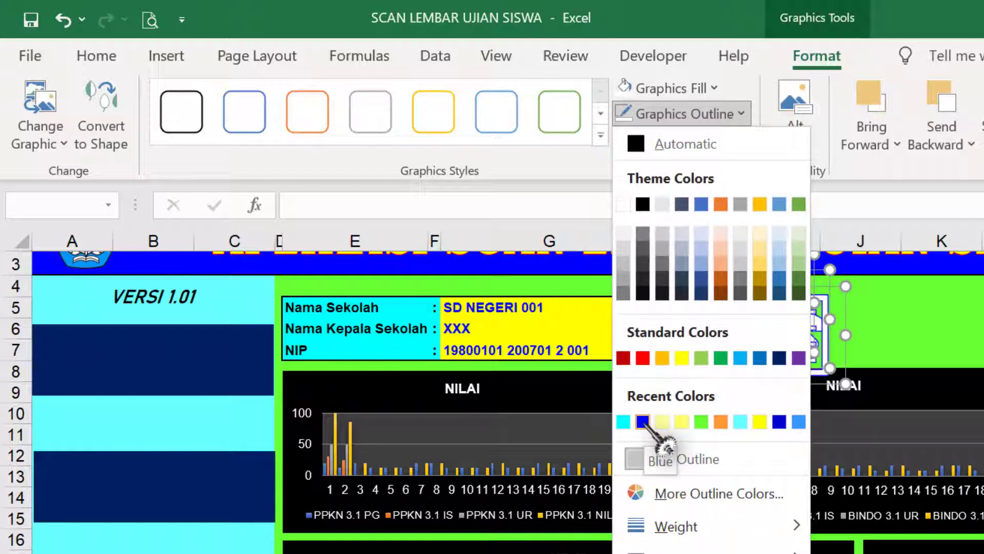
left_click(643, 358)
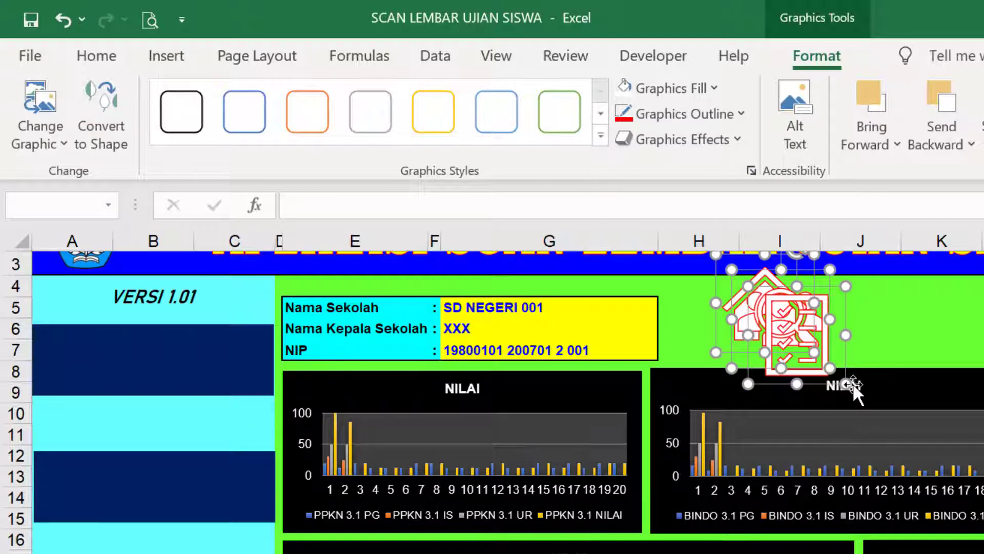
left_click_drag(847, 385, 817, 347)
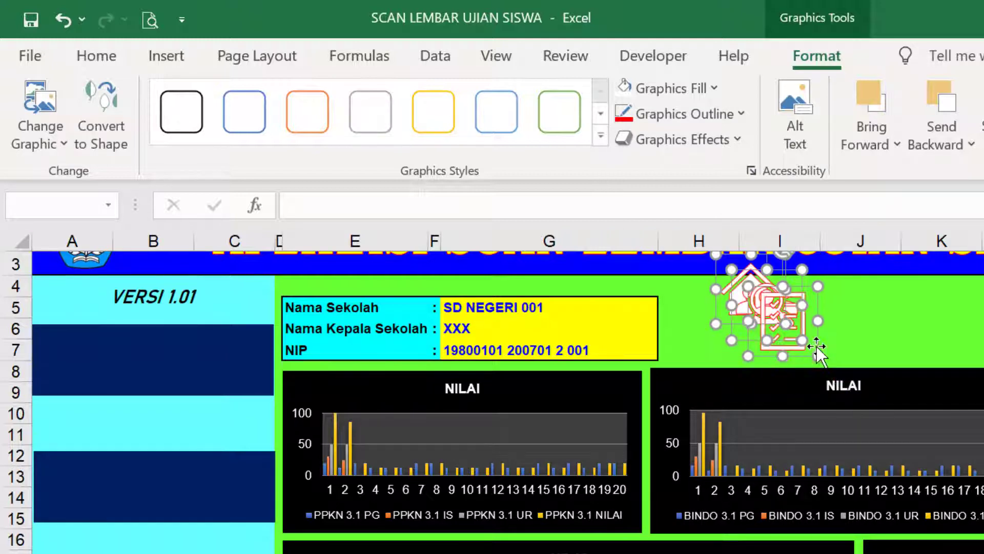
Move the checklist and people-search icons into the left sidebar panels.
left_click(845, 332)
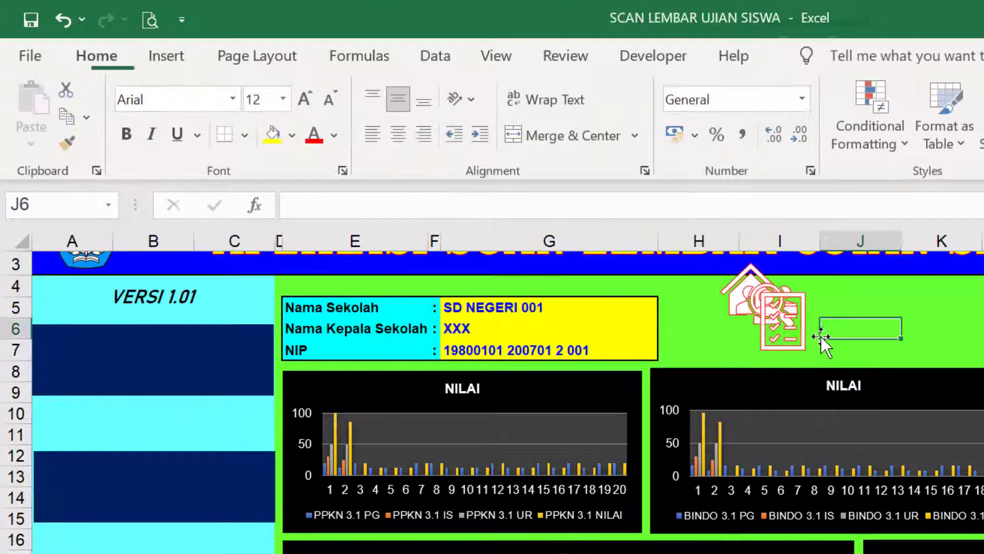
mouse_move(784, 328)
left_mouse_down()
mouse_move(566, 450)
mouse_move(94, 467)
left_mouse_up()
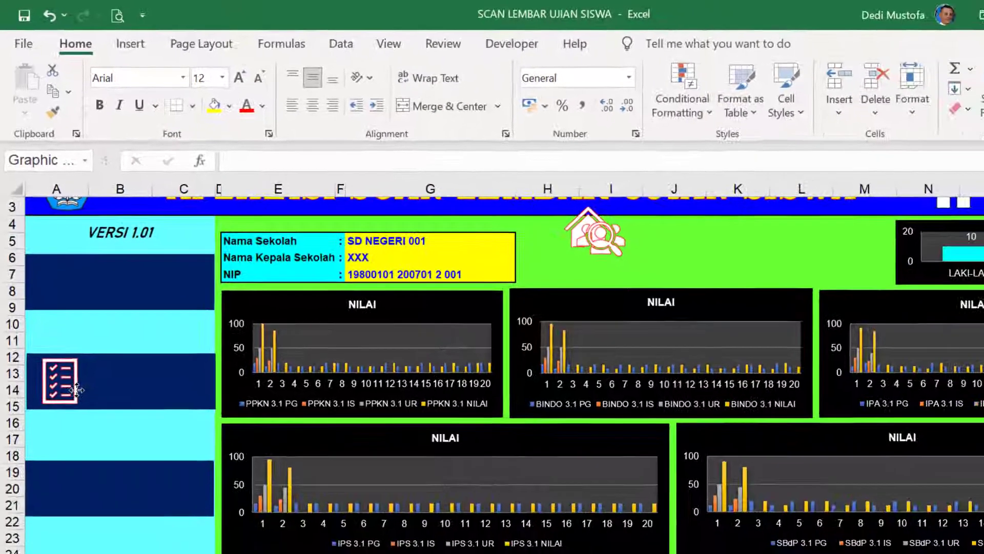
left_click(75, 385)
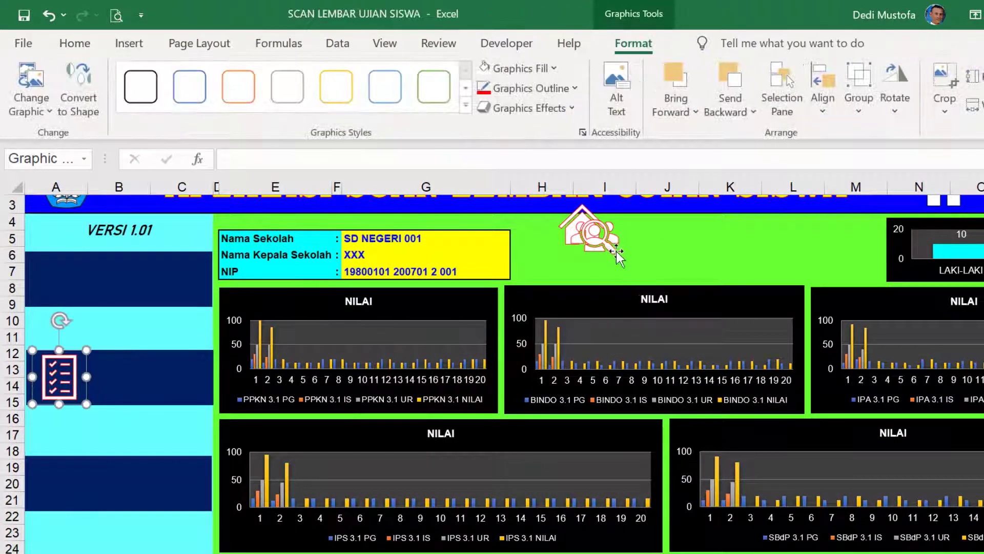
left_click_drag(618, 253, 82, 499)
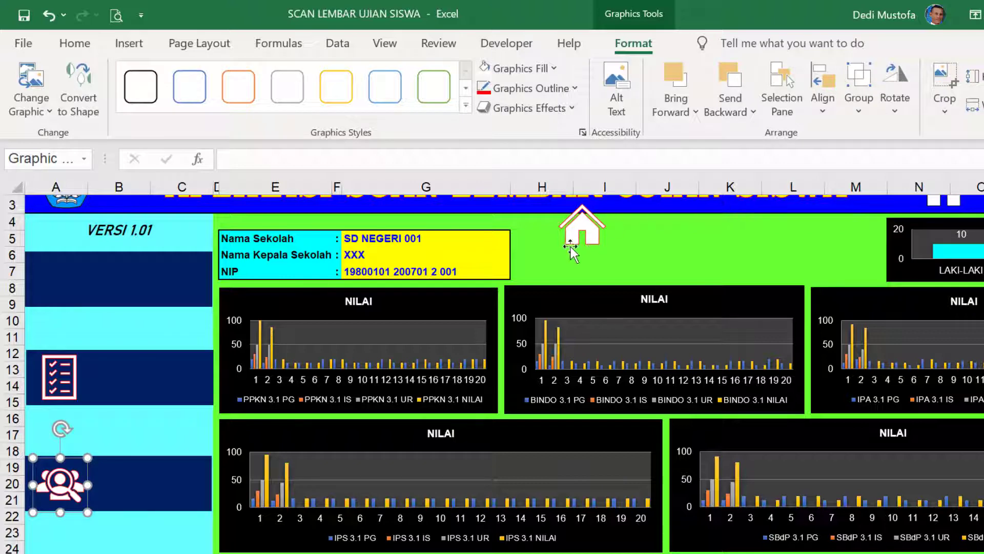
Place the house icon at the right end of the blue title banner.
scroll(888, 317, "up", 1)
scroll(887, 318, "right", 1)
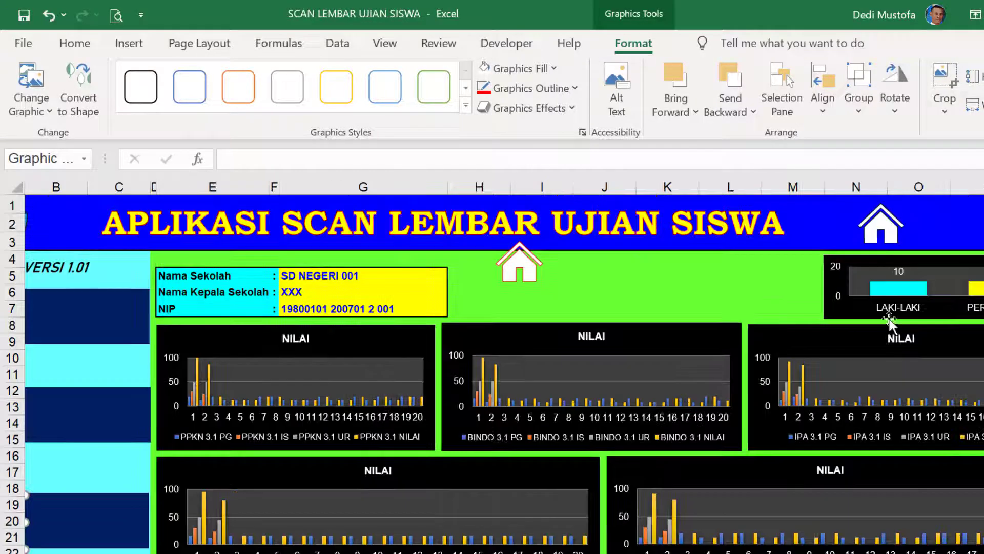
right_click(890, 235)
key("Escape")
key("Escape")
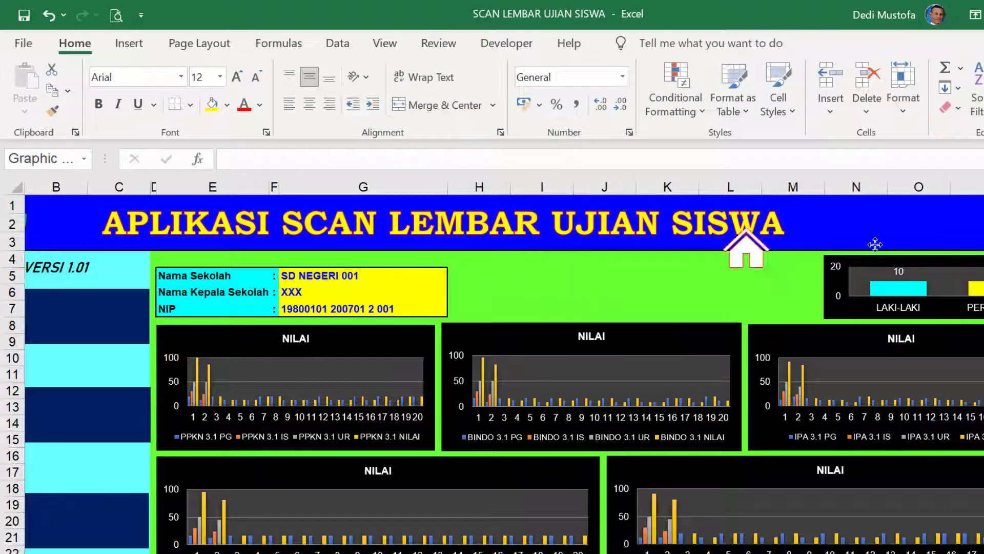
left_click_drag(533, 273, 940, 228)
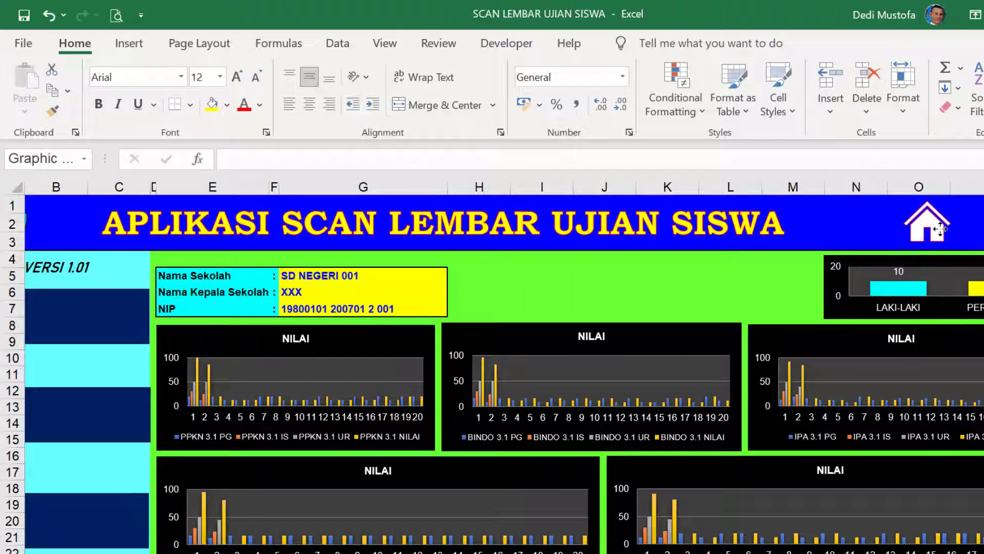
left_click(939, 229)
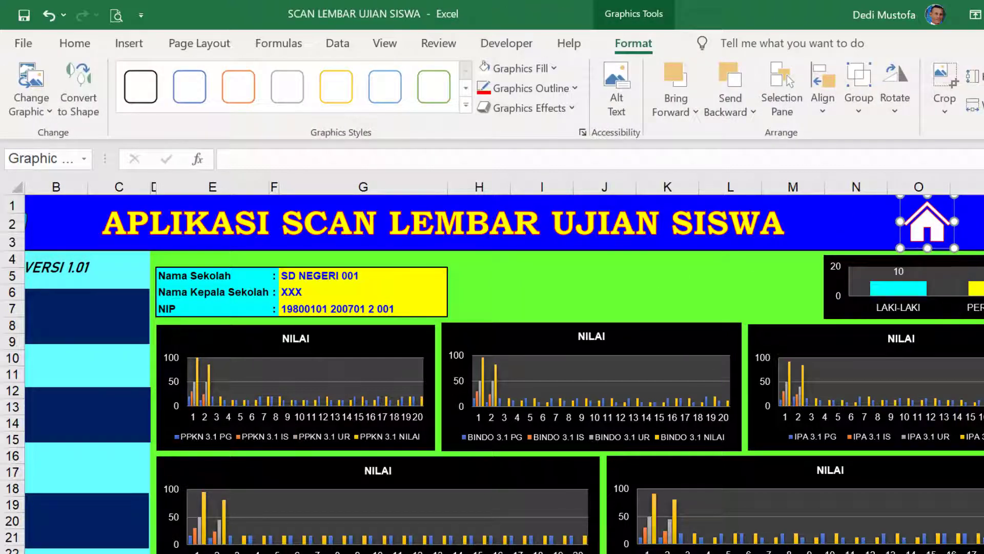
scroll(204, 545, "left", 1)
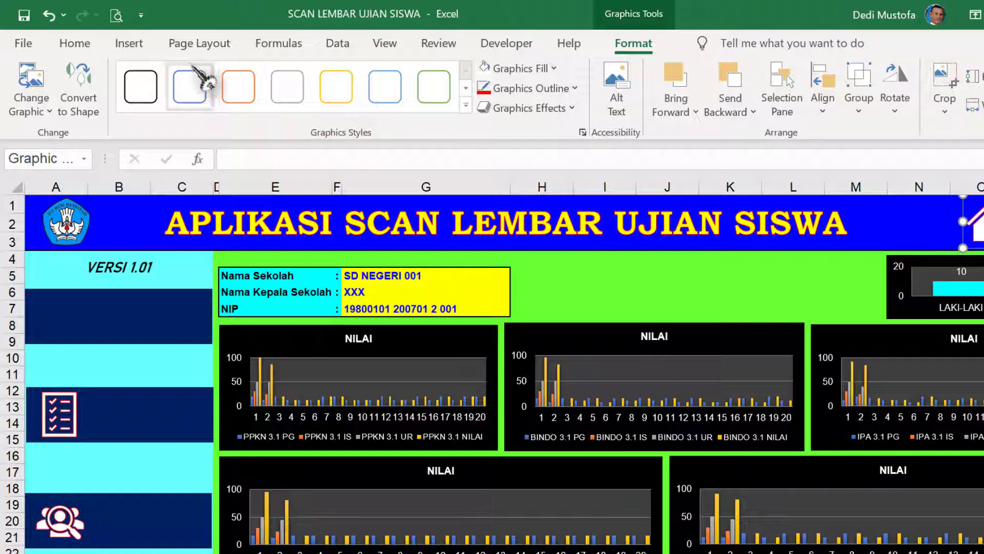
Insert the database-stack icon from the Analytics icon group.
left_click(133, 44)
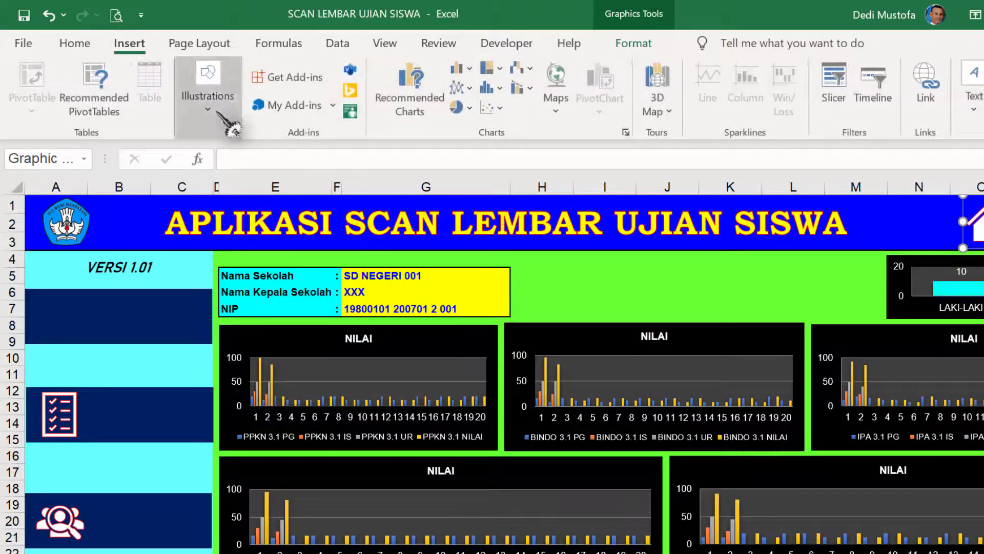
left_click(228, 125)
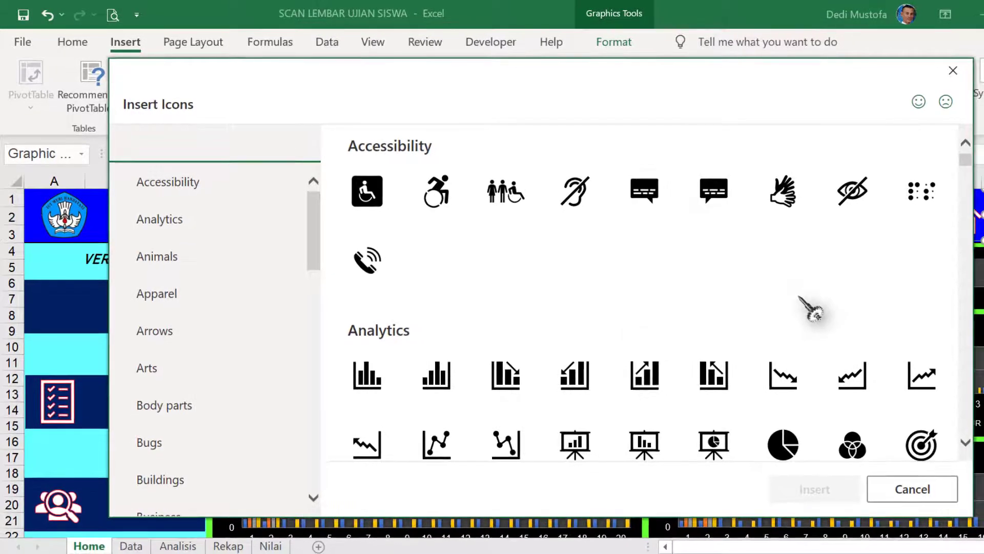
scroll(800, 297, "down", 1)
scroll(799, 297, "down", 2)
scroll(799, 297, "down", 3)
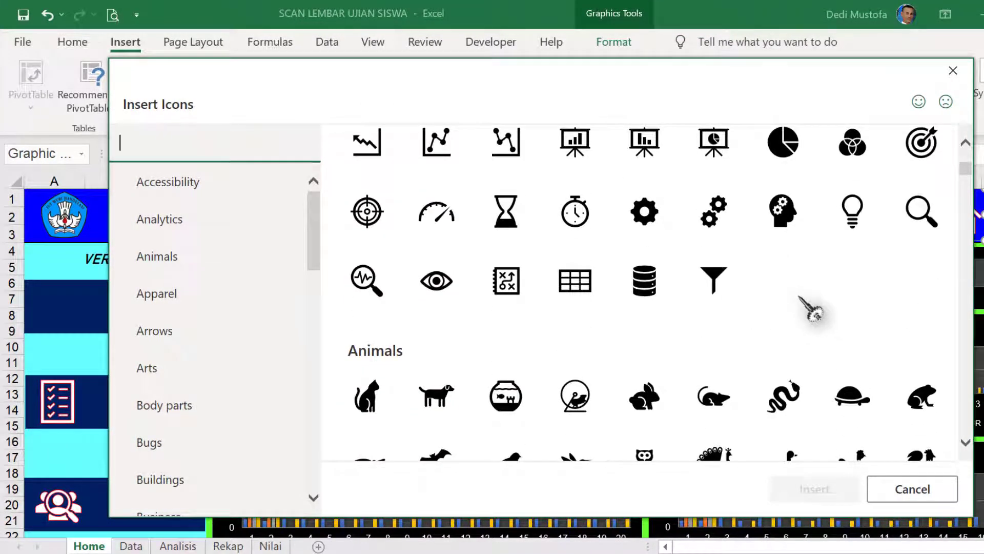
left_click(661, 268)
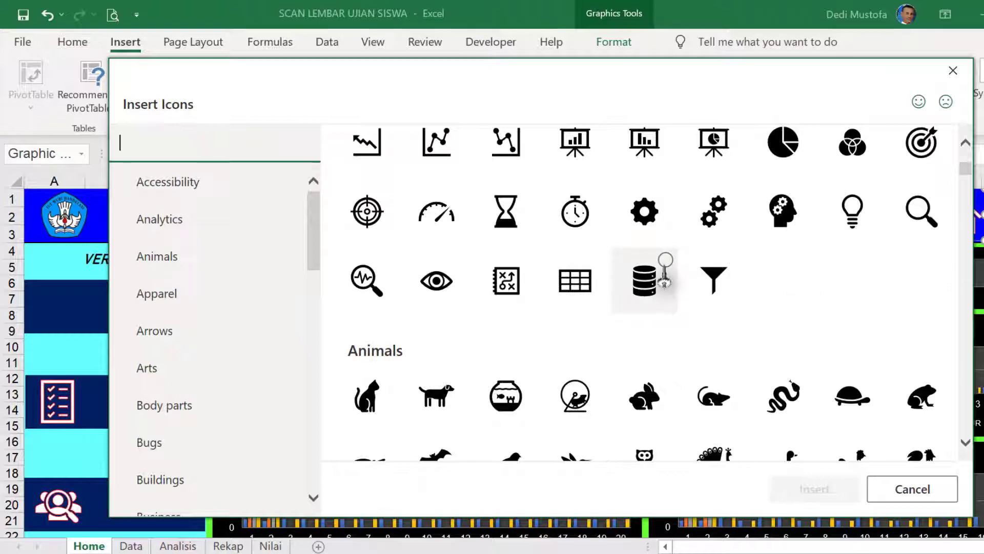
left_click(812, 500)
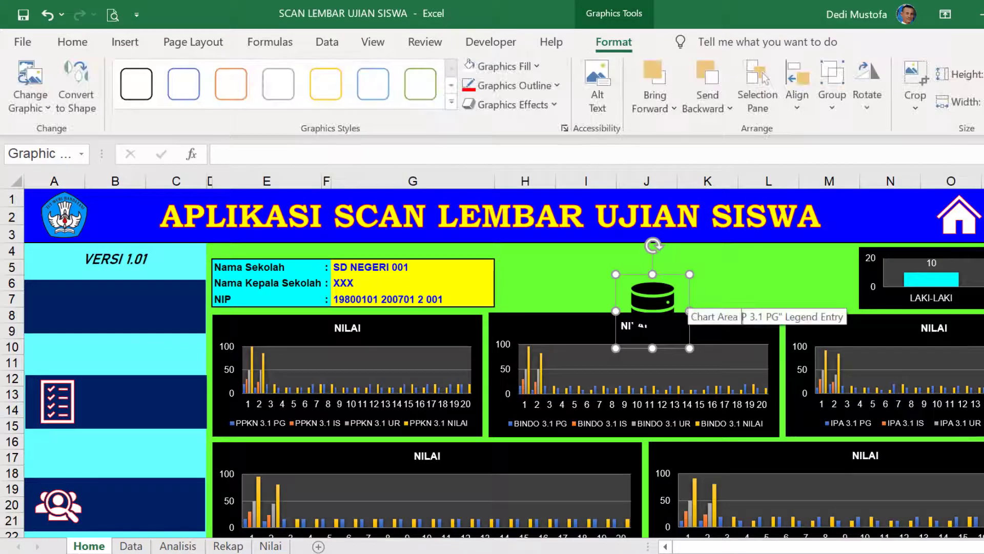
Style the database icon white with a red outline, shrink it, and set it beside the top panel's Data label.
left_click_drag(678, 281, 671, 258)
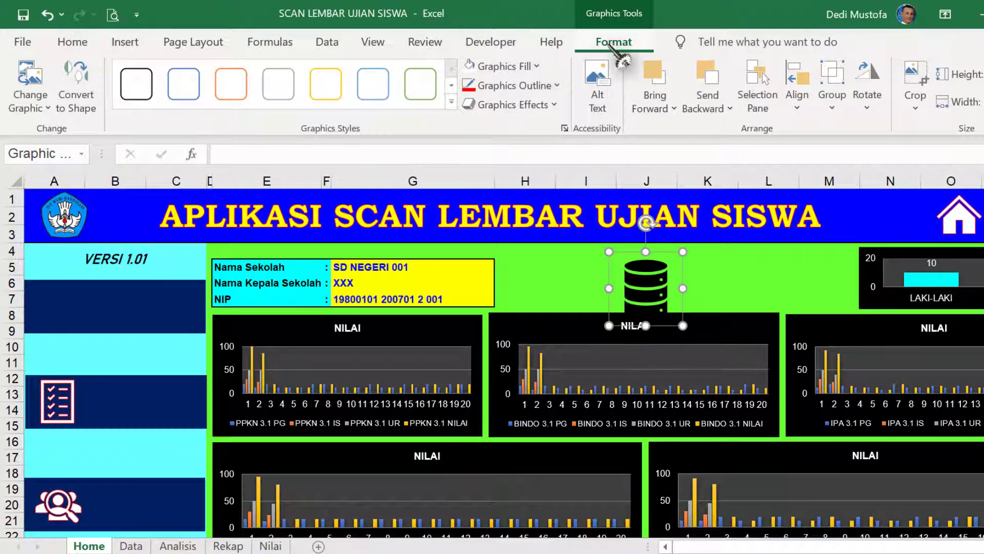
left_click(471, 83)
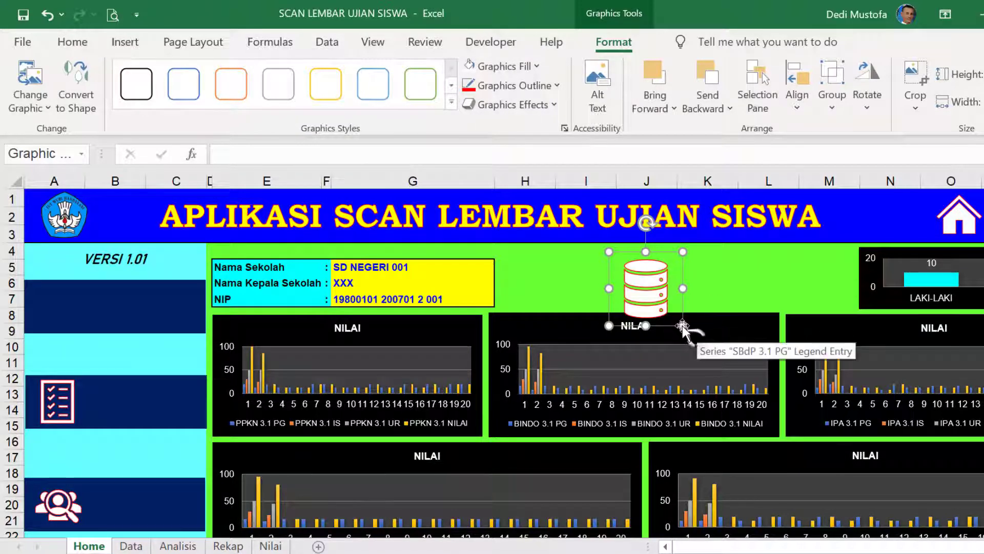
left_click_drag(663, 300, 663, 301)
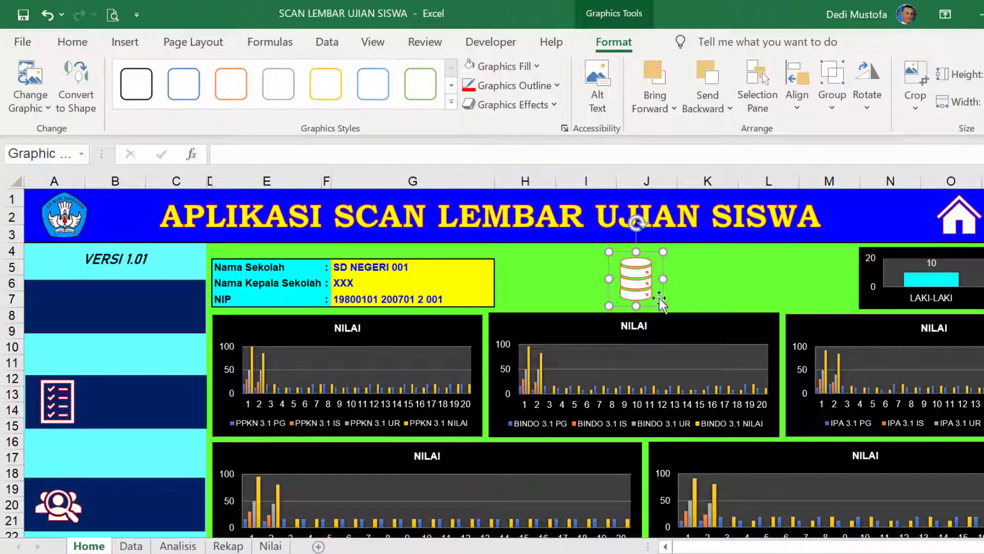
mouse_move(659, 297)
left_mouse_down()
mouse_move(149, 330)
mouse_move(83, 324)
left_mouse_up()
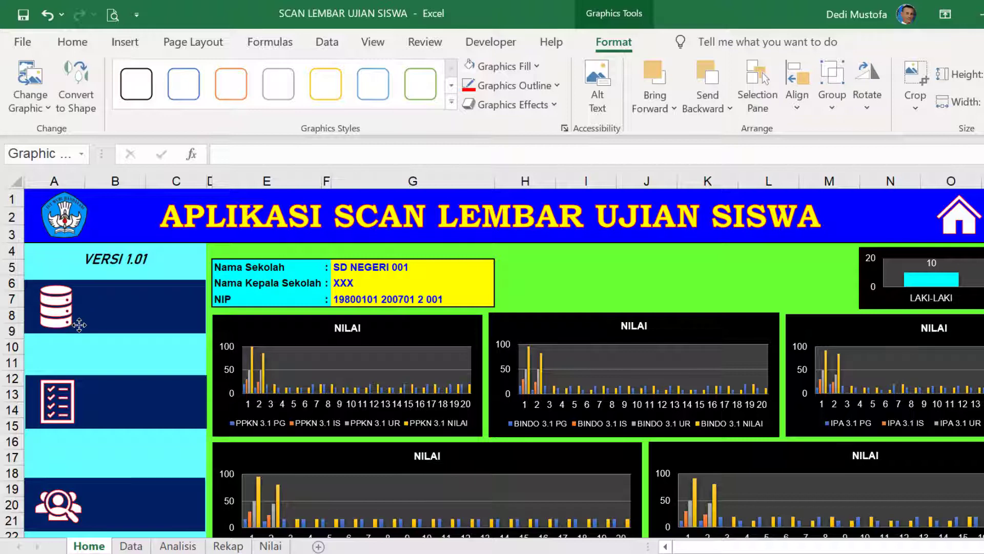
left_click_drag(81, 324, 78, 325)
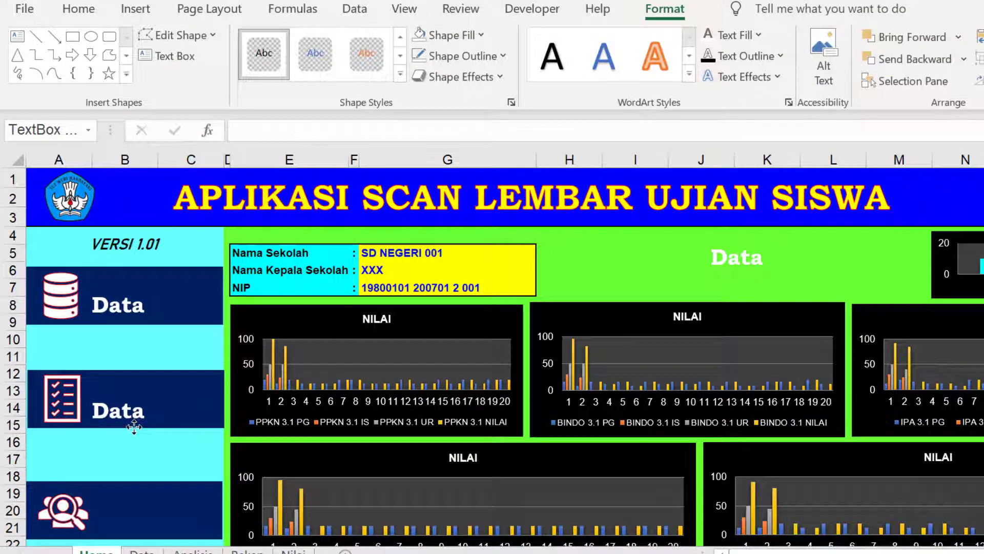
left_click_drag(132, 426, 145, 420)
Rename the second panel label 'Analisis' and move the spare label to the third panel as 'Rekap'.
left_click(134, 425)
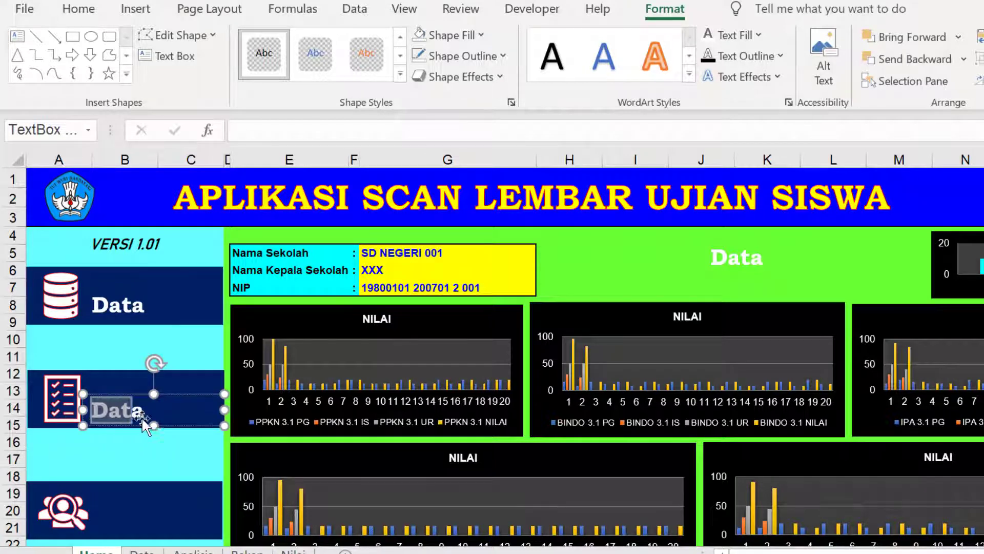
type("A")
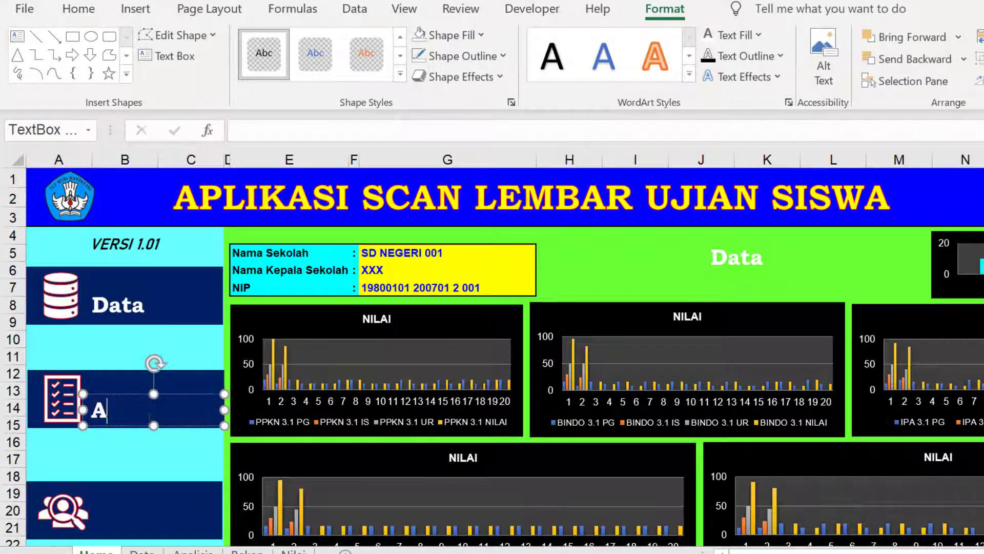
type("nalisis")
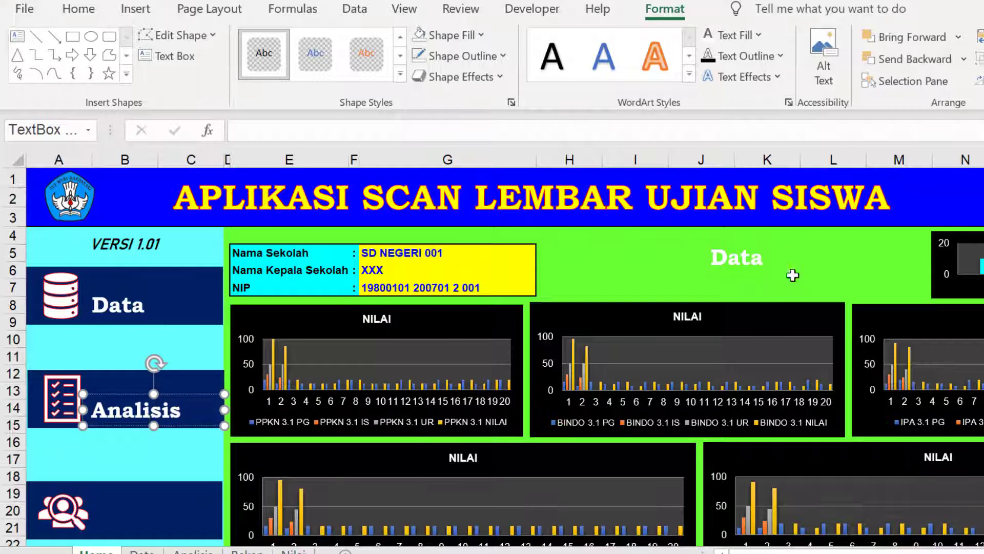
left_click(761, 263)
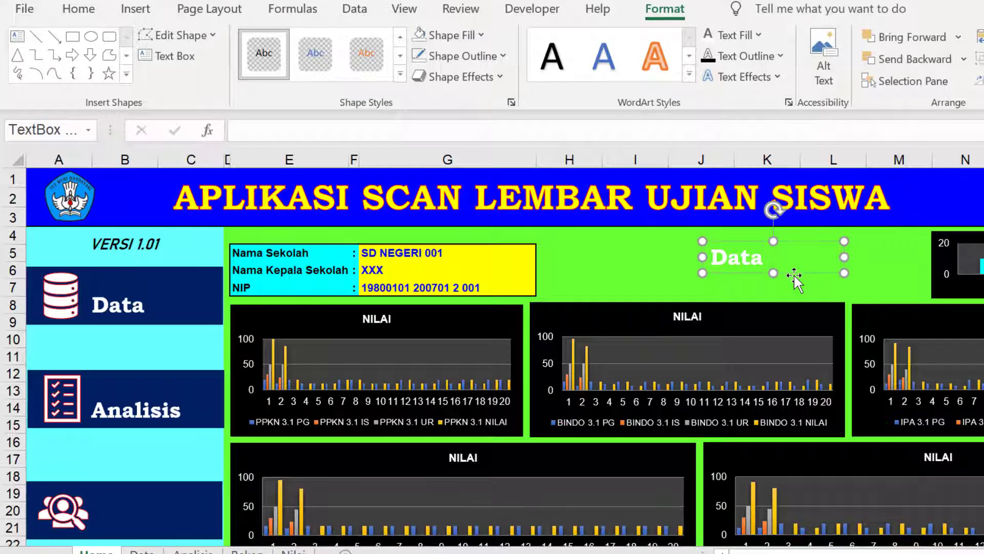
left_click_drag(794, 273, 181, 538)
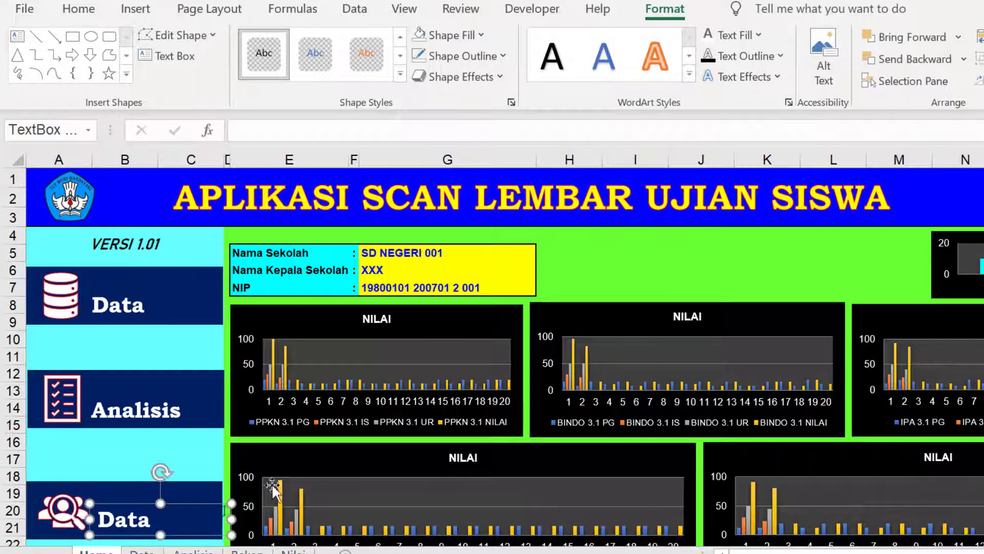
scroll(272, 484, "down", 1)
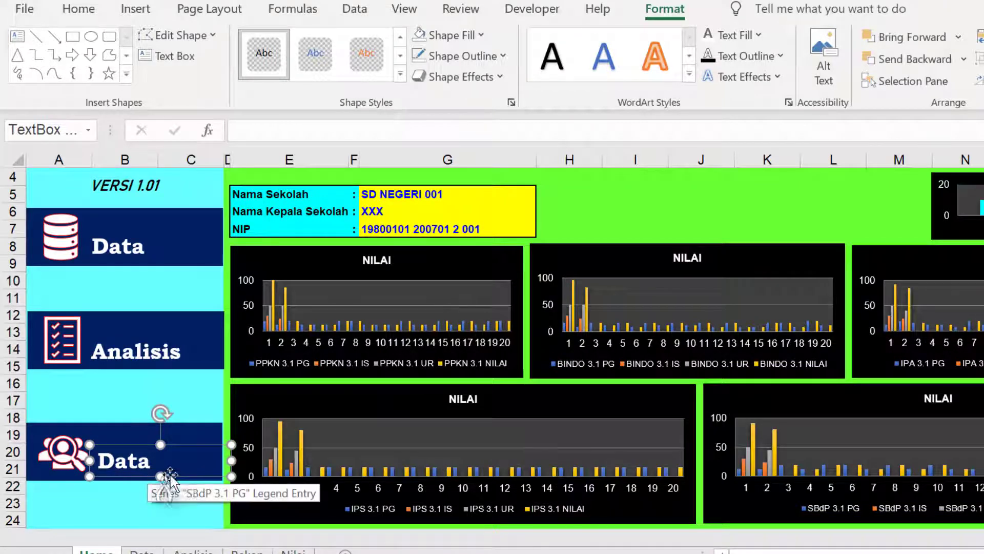
left_click_drag(105, 459, 149, 460)
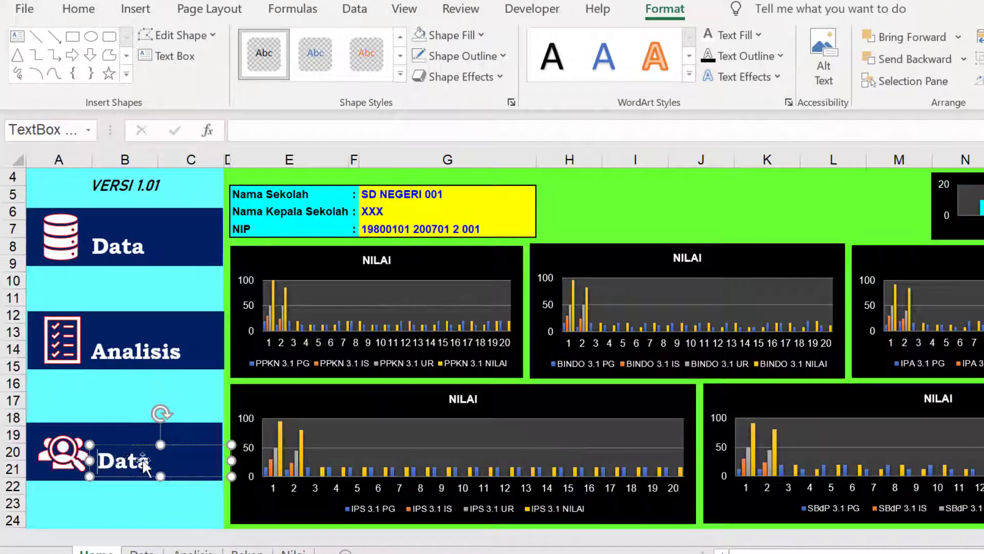
type("Rekap")
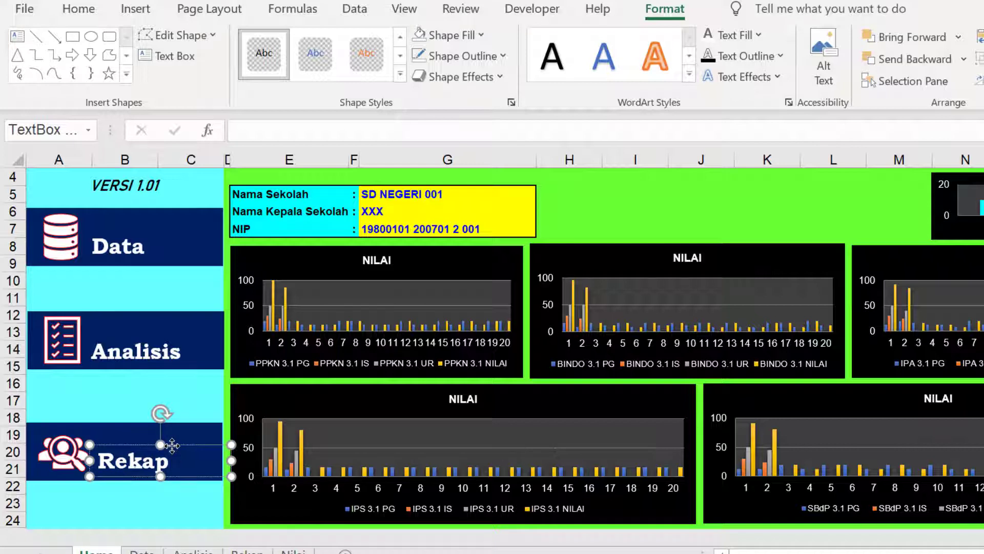
key("Right")
key("Right")
key("Right")
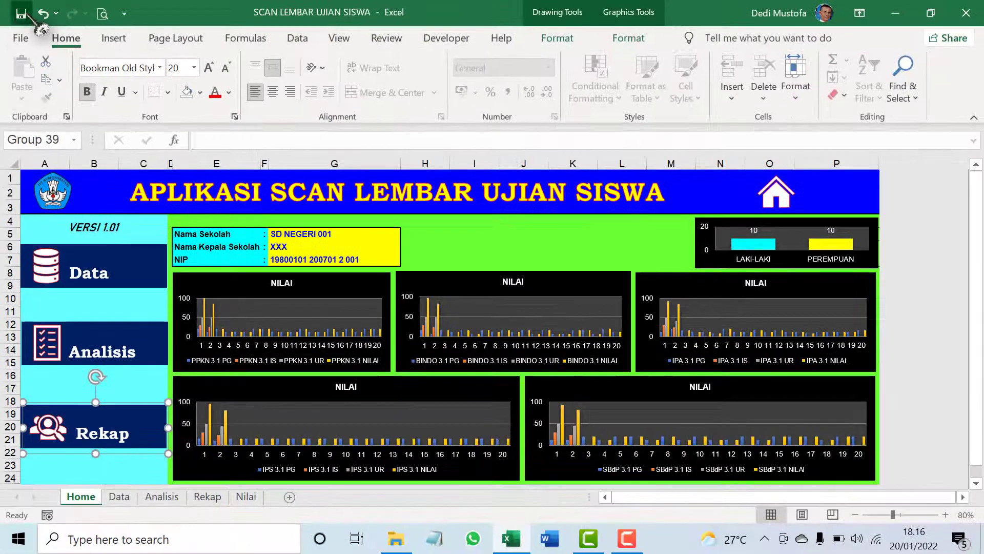
Save, then test the Data, Analisis and Rekap links, returning Home each time via the house icon.
left_click(21, 14)
left_click(88, 269)
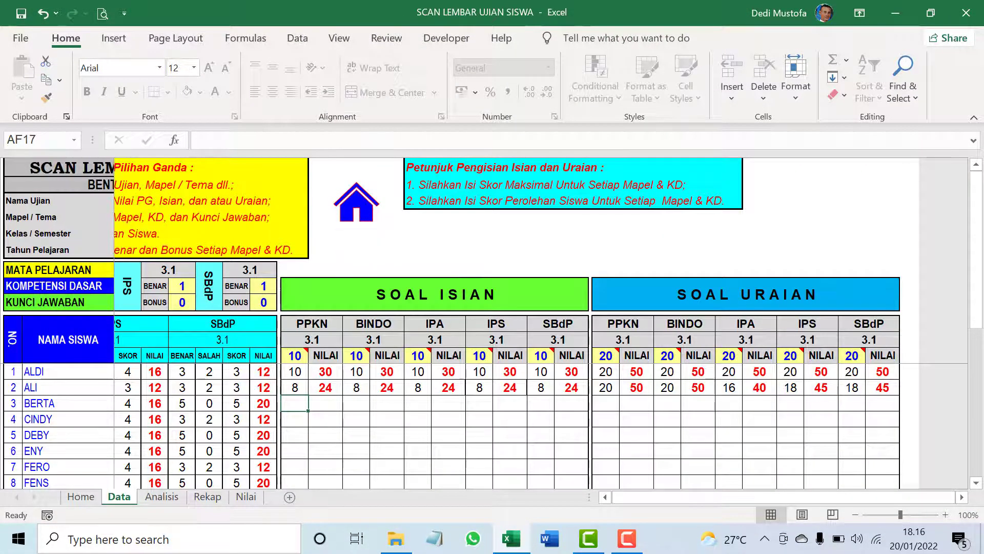
left_click(356, 205)
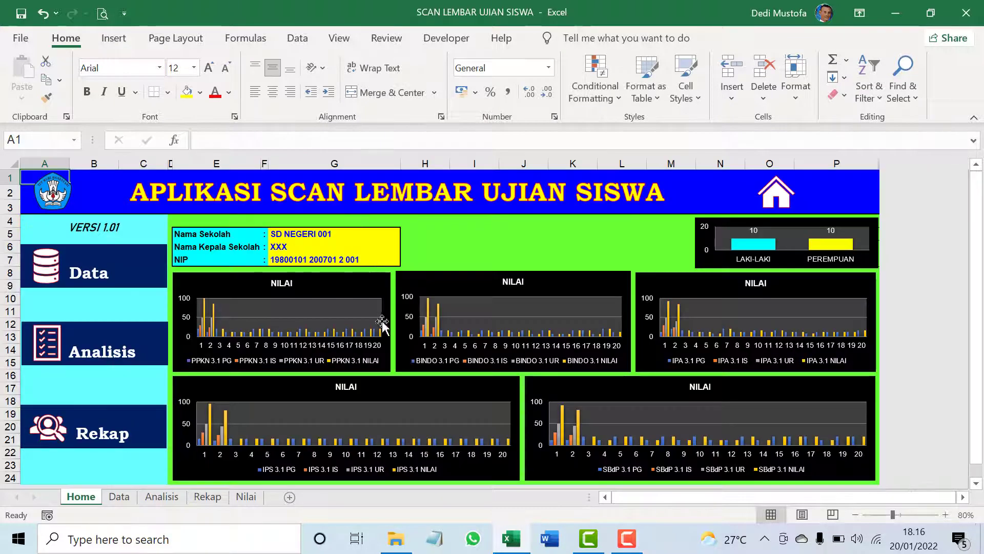
left_click(99, 356)
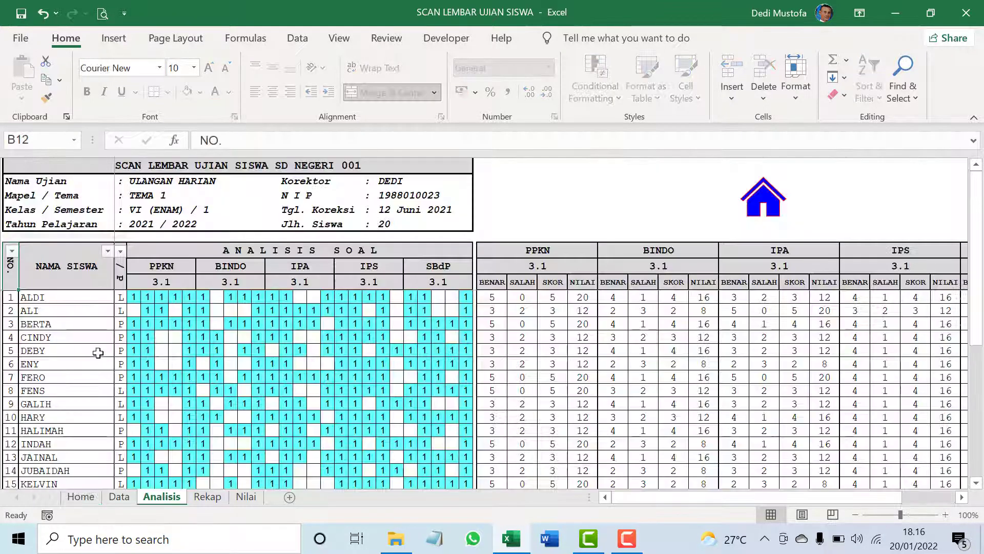
left_click(762, 203)
left_click(106, 436)
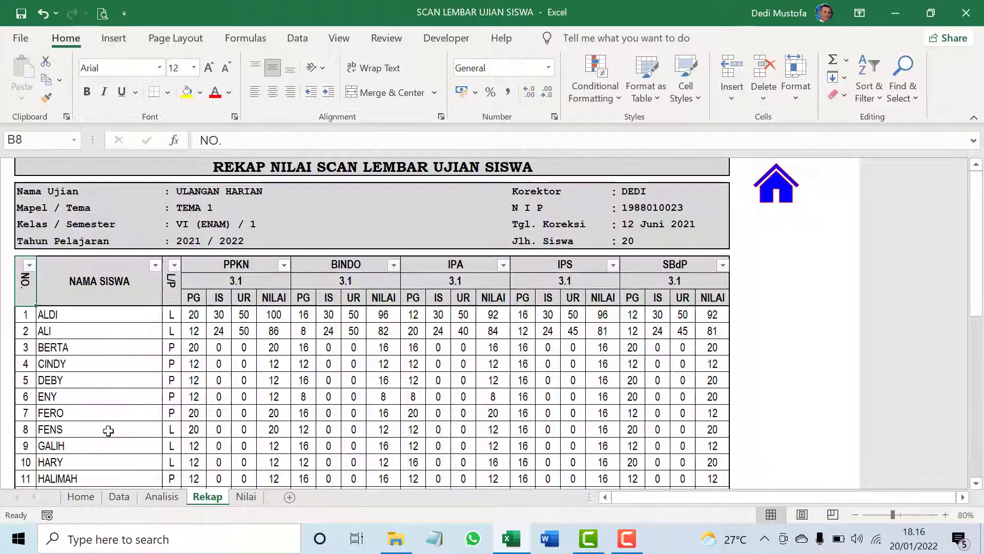
left_click(783, 173)
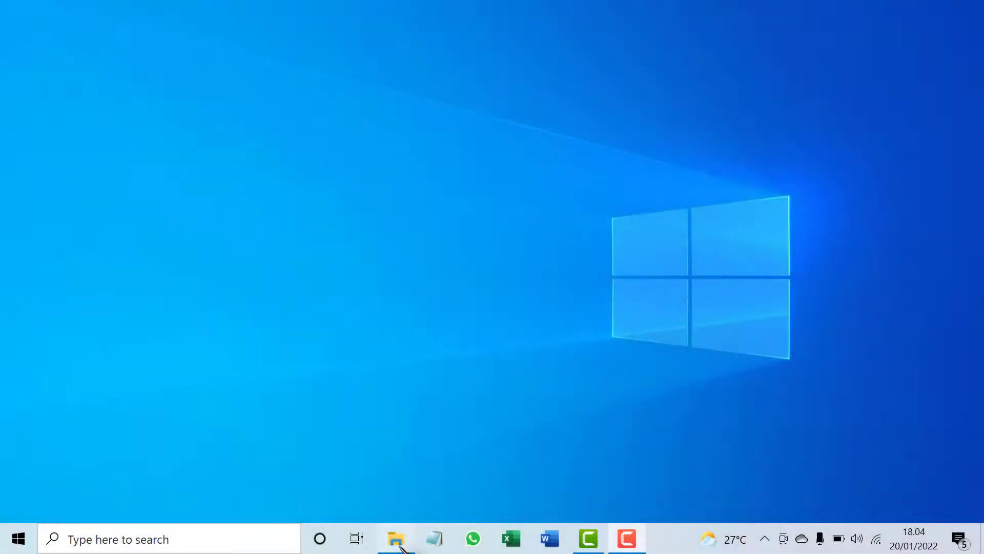
Reopen the SCAN LEMBAR UJIAN SISWA workbook from the Music folder in File Explorer.
left_click(401, 539)
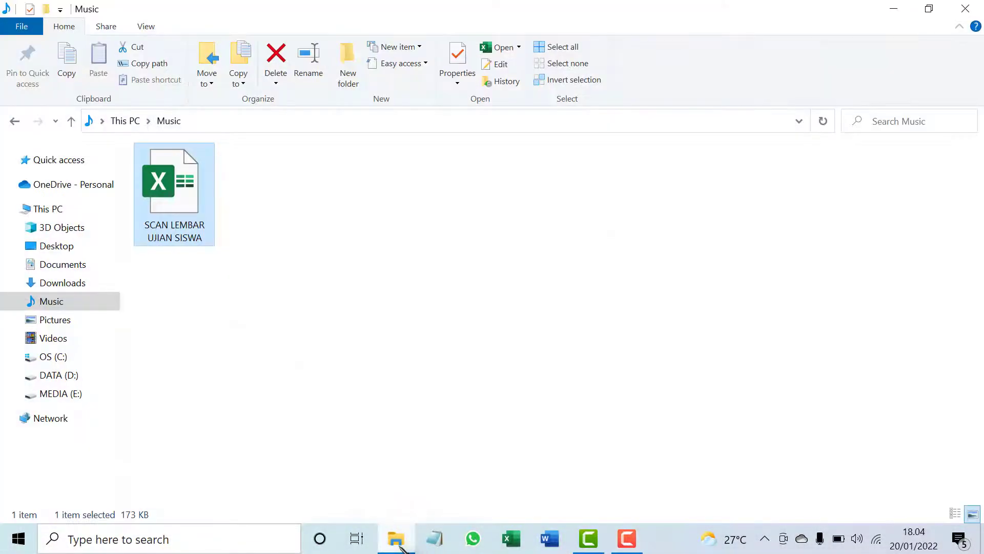
double_click(199, 237)
left_click(359, 282)
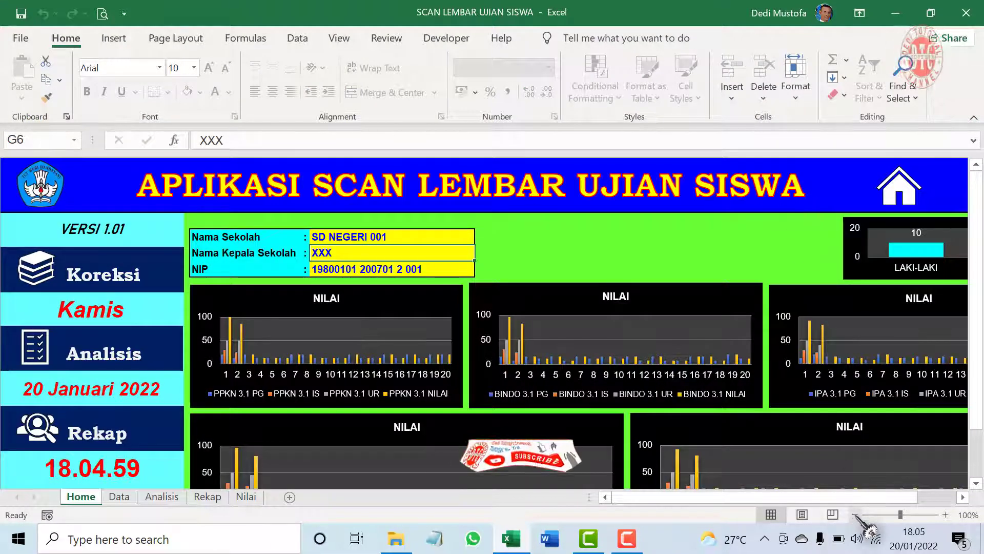
Zoom out and unprotect the Home sheet by entering the sheet password.
left_click(856, 515)
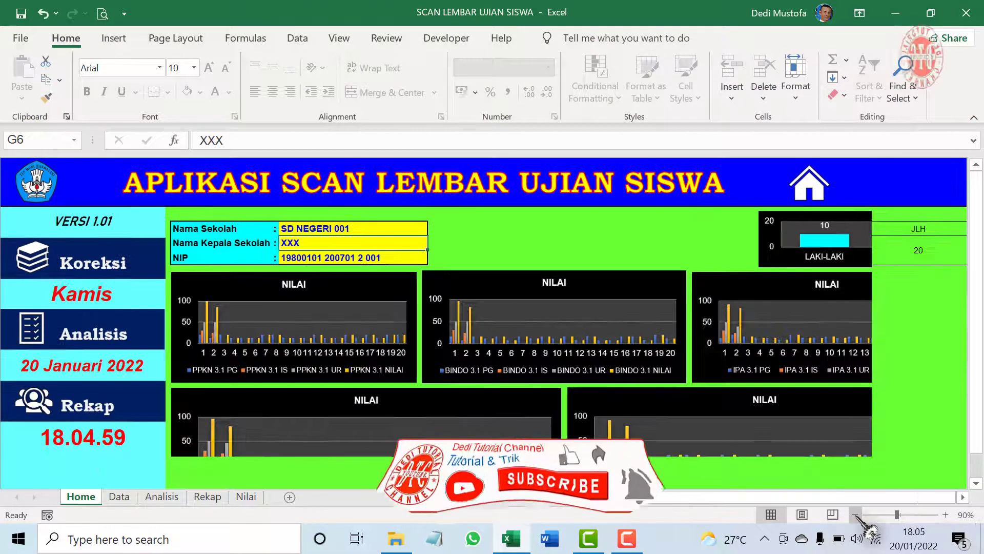
left_click(855, 515)
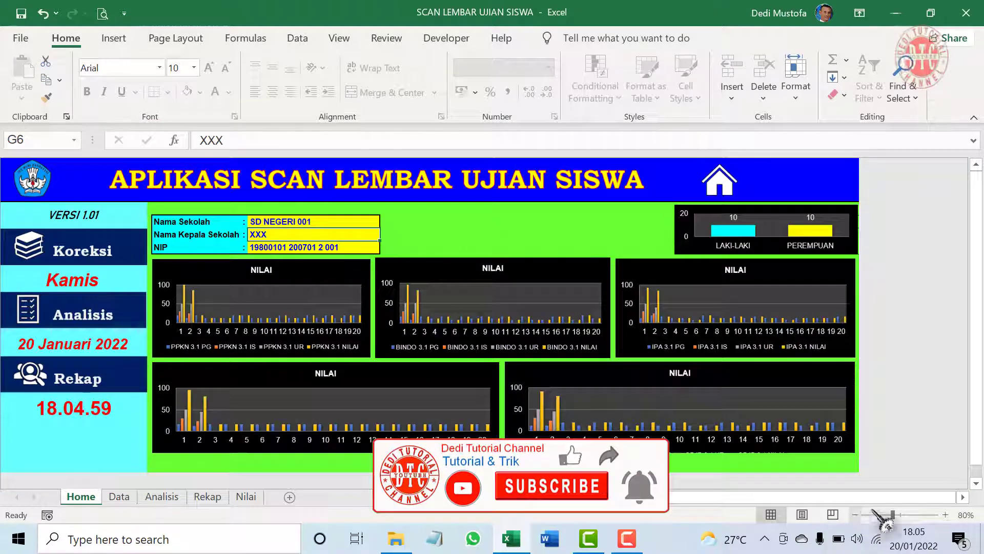
left_click(946, 514)
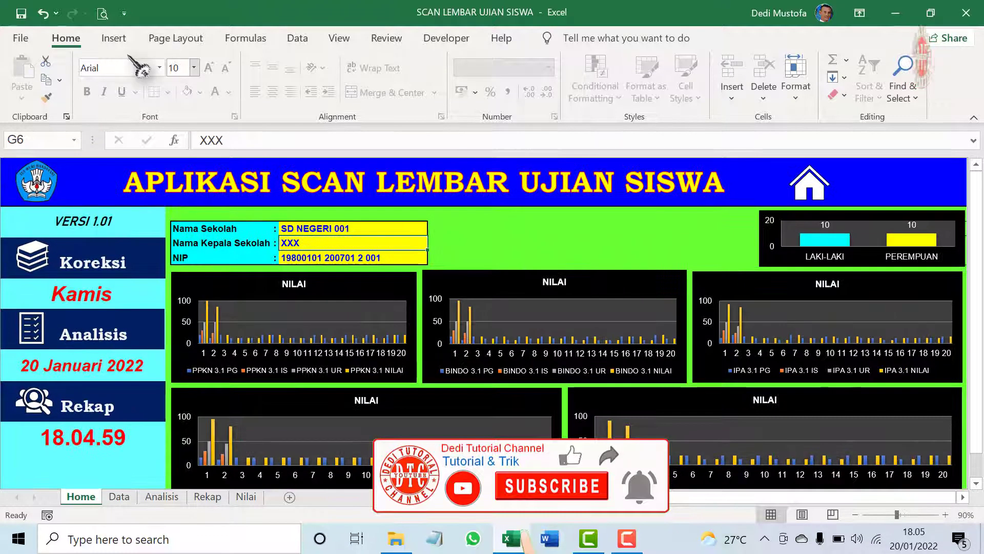
left_click(795, 89)
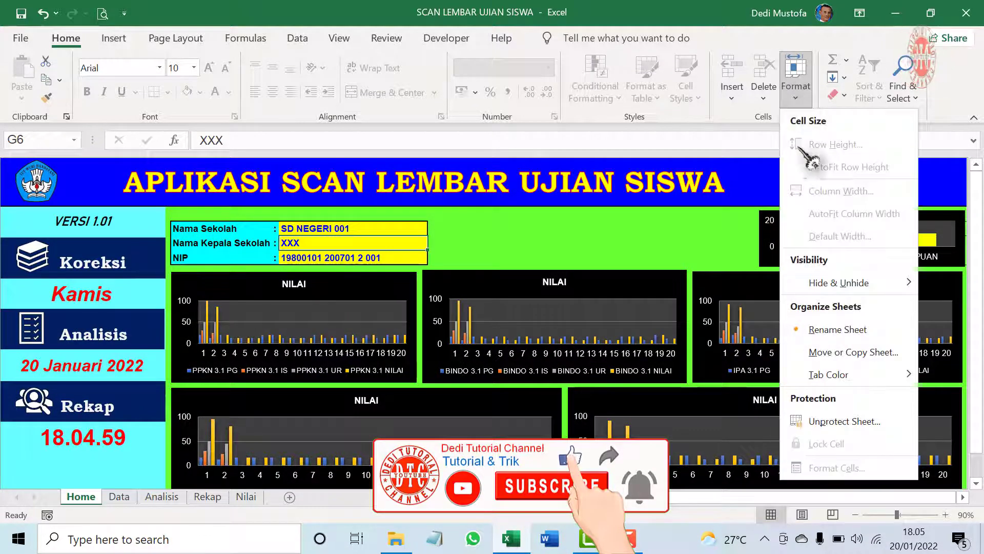
left_click(843, 419)
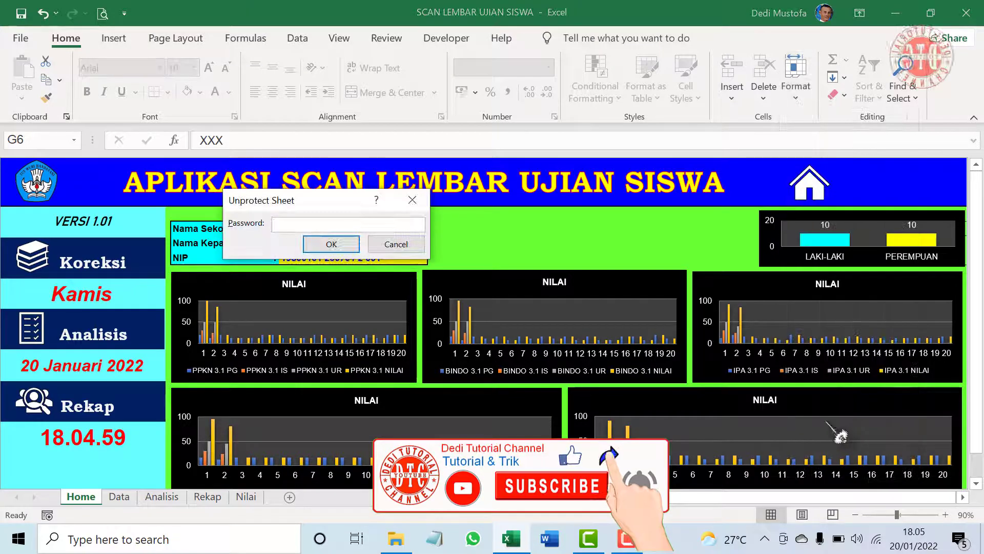
key("Return")
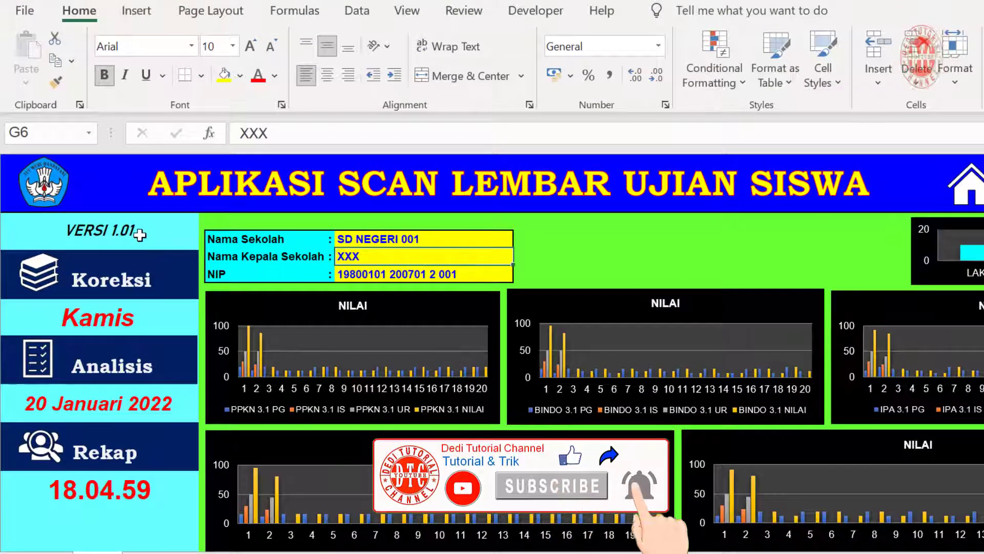
Clear the Kamis, 20 Januari 2022 and time cells, then check the Koreksi button link.
left_click_drag(128, 314, 129, 500)
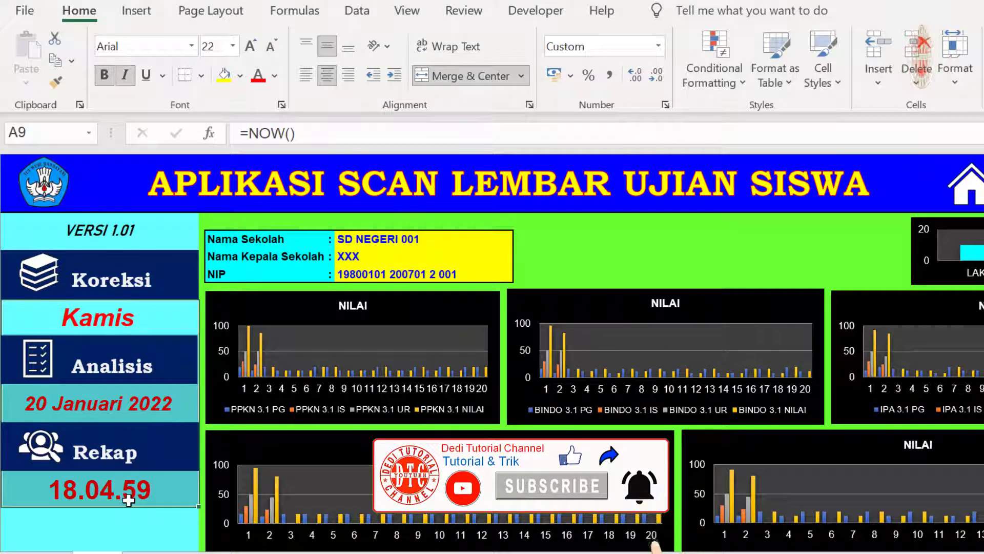
key("Delete")
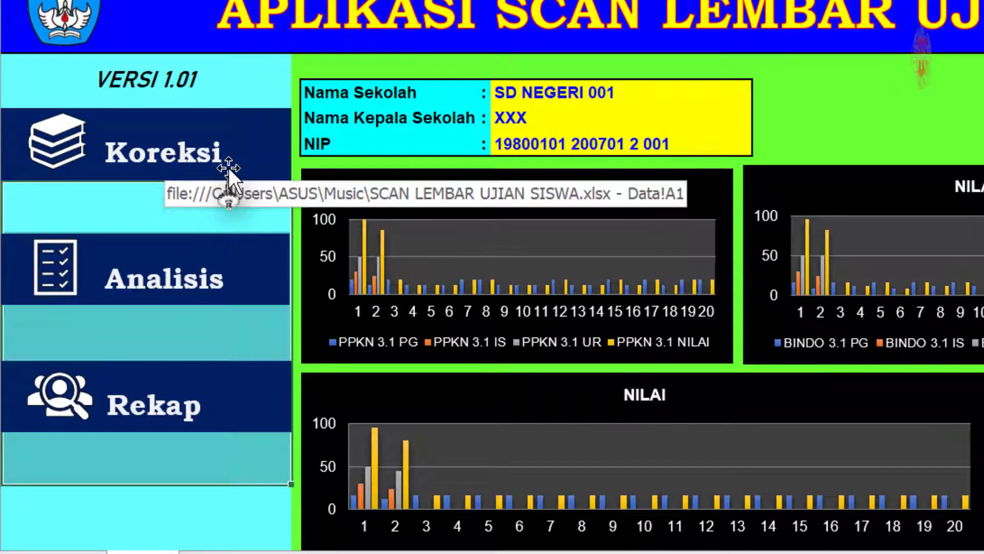
left_click(244, 118, "ctrl")
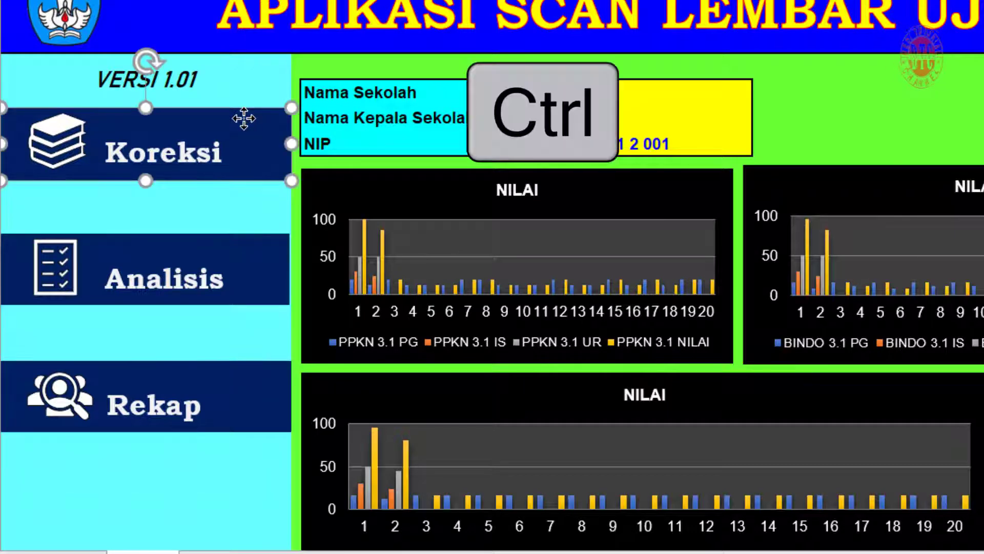
left_click(243, 231, "ctrl")
left_click(243, 409, "ctrl")
key("BackSpace")
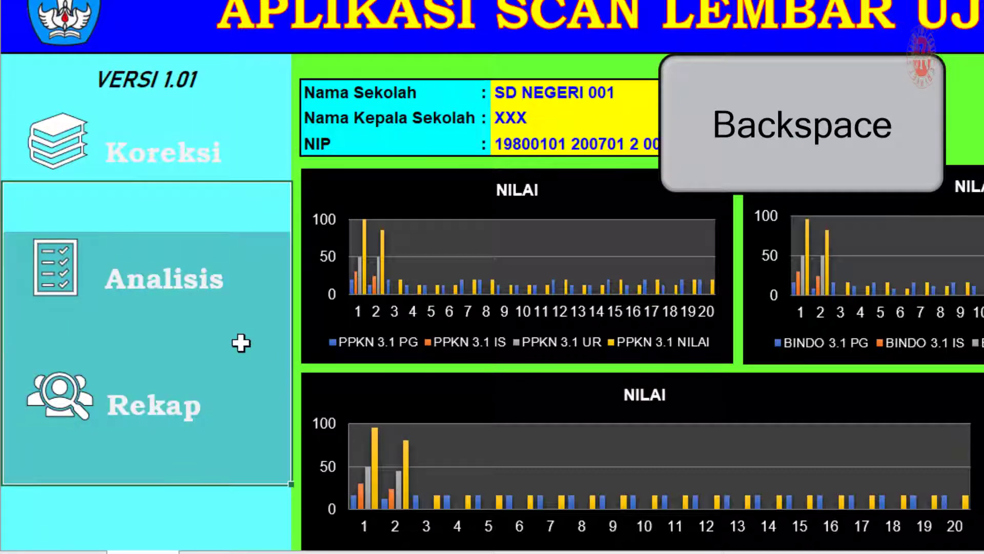
left_click(193, 148)
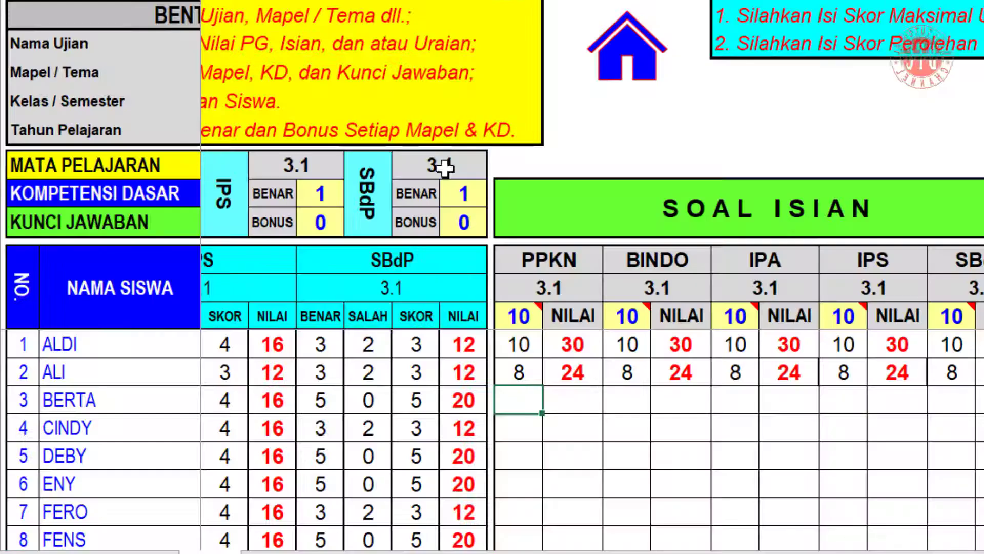
left_click(630, 72)
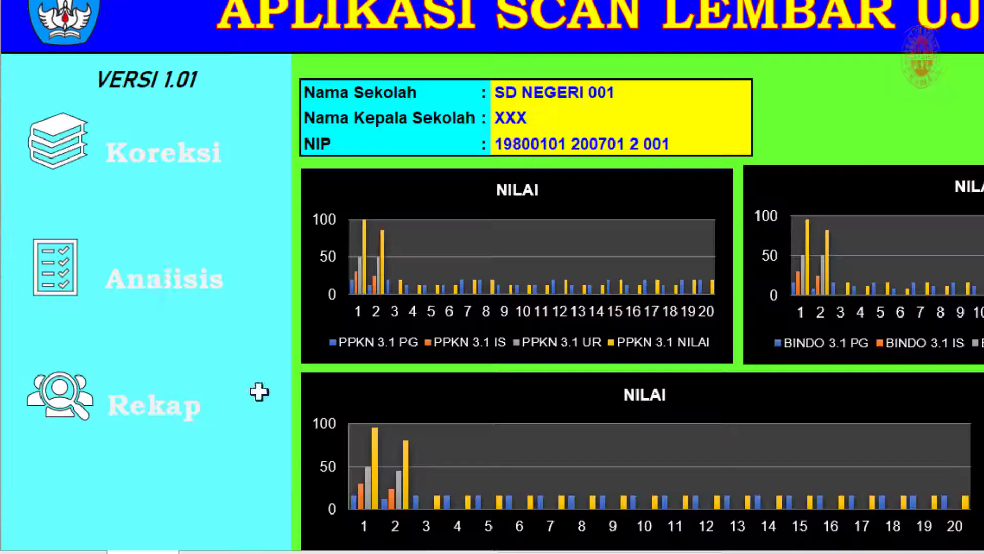
Delete the Koreksi, Analisis and Rekap button groups together, then select the empty sidebar cell.
left_click(186, 175)
right_click(189, 173)
key("Escape")
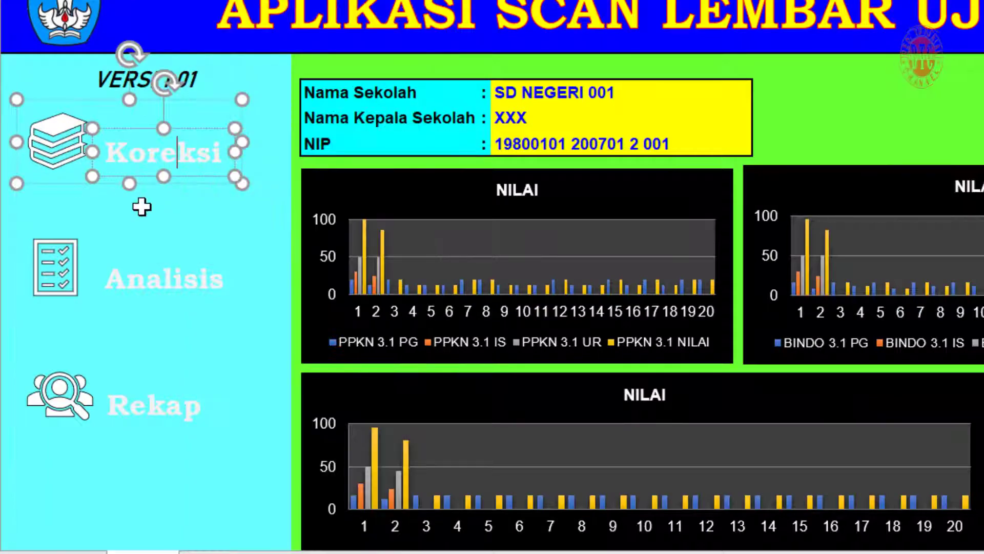
left_click(182, 185)
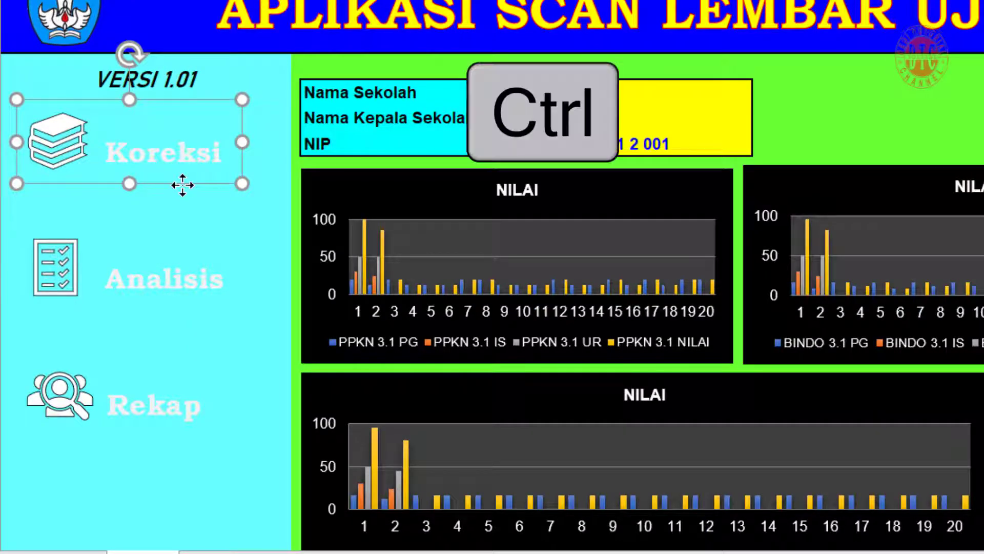
right_click(178, 292, "ctrl")
right_click(140, 425, "ctrl")
key("BackSpace")
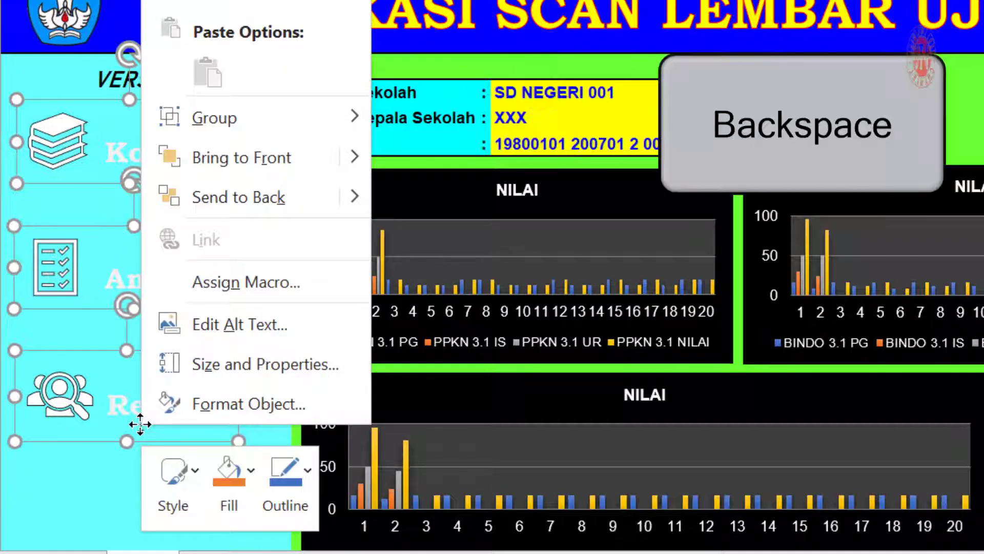
left_click(87, 465)
key("BackSpace")
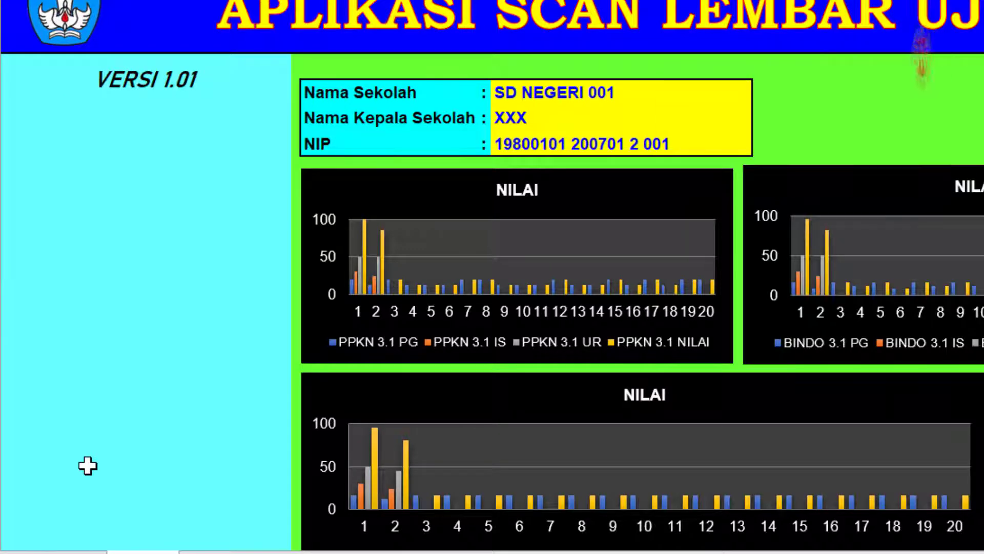
left_click(114, 224)
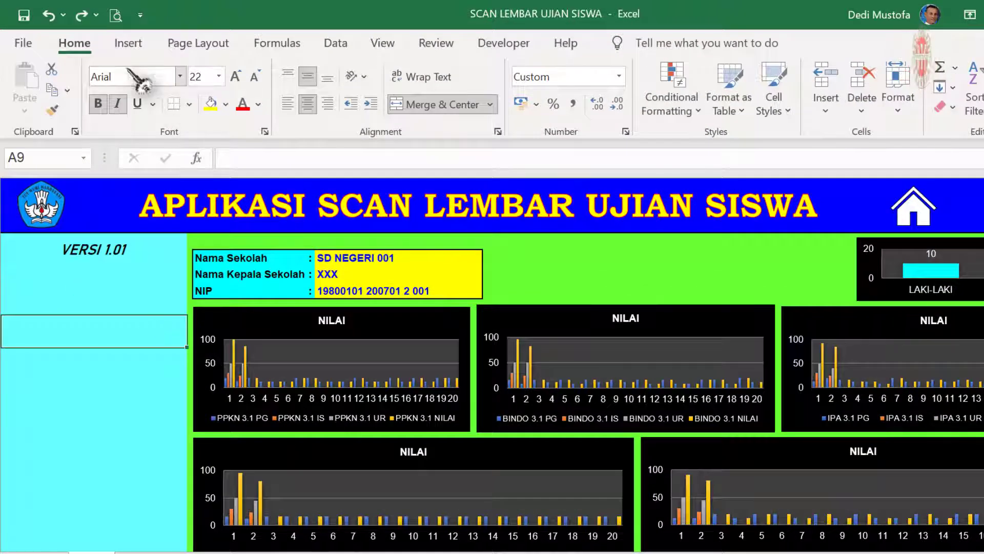
Draw a Rectangle shape over the sidebar cell below VERSI 1.01 and make it taller.
left_click(129, 43)
left_click(218, 116)
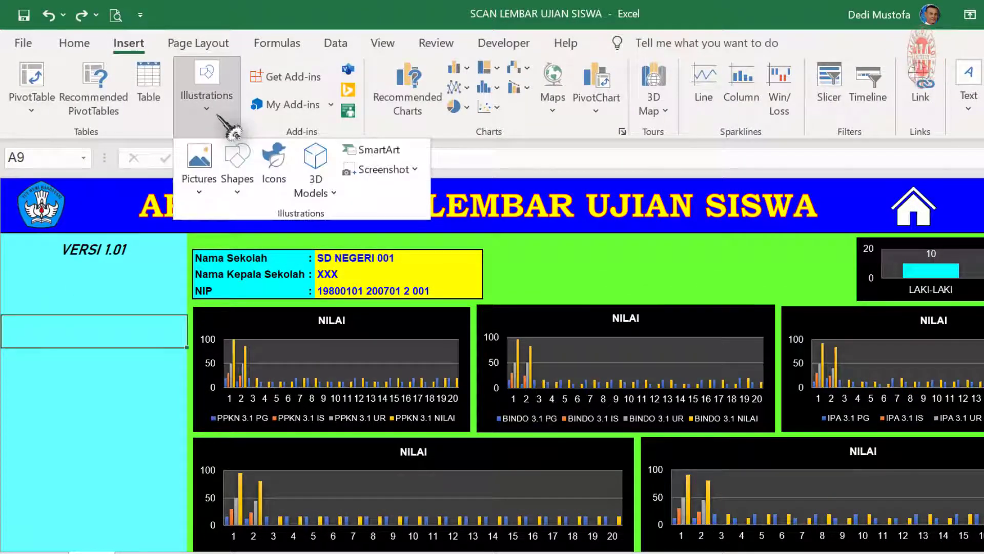
left_click(238, 192)
left_click(264, 238)
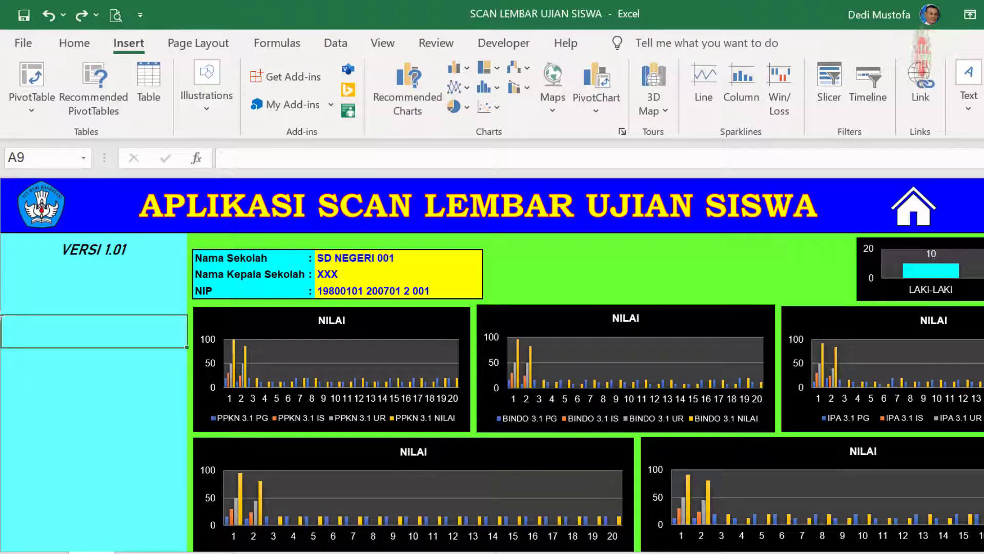
left_click_drag(94, 329, 169, 350)
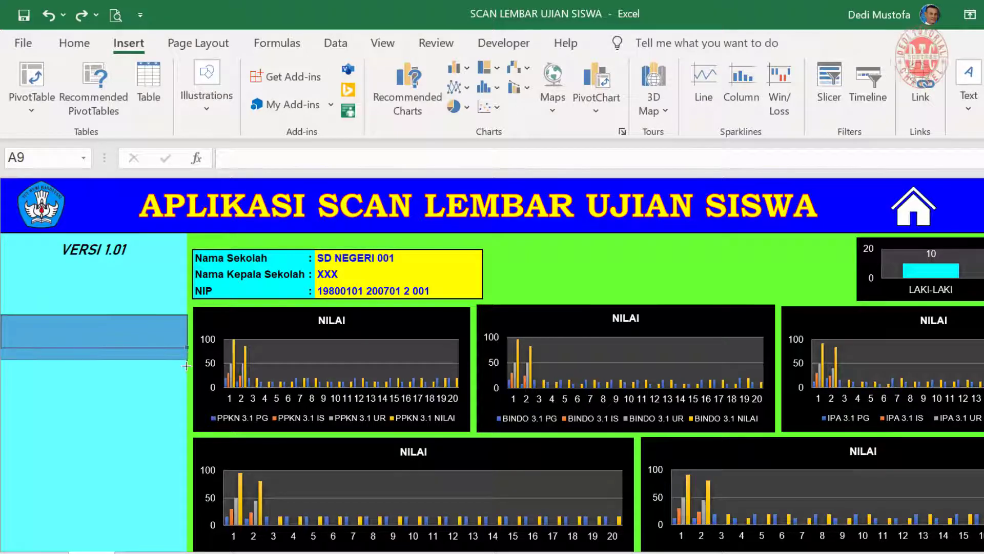
left_click_drag(187, 350, 186, 371)
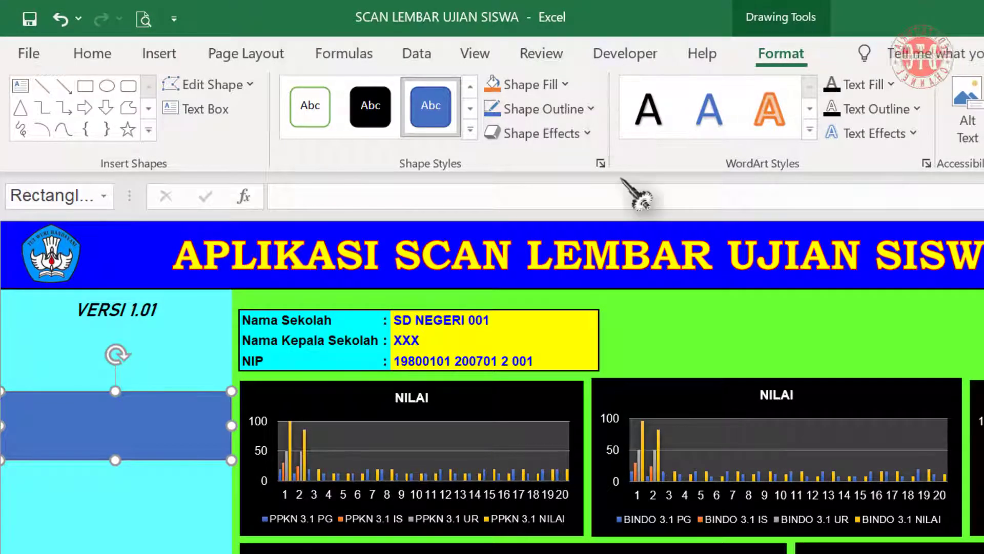
Fill the rectangle dark navy blue with no outline and reposition it in the sidebar.
left_click(564, 85)
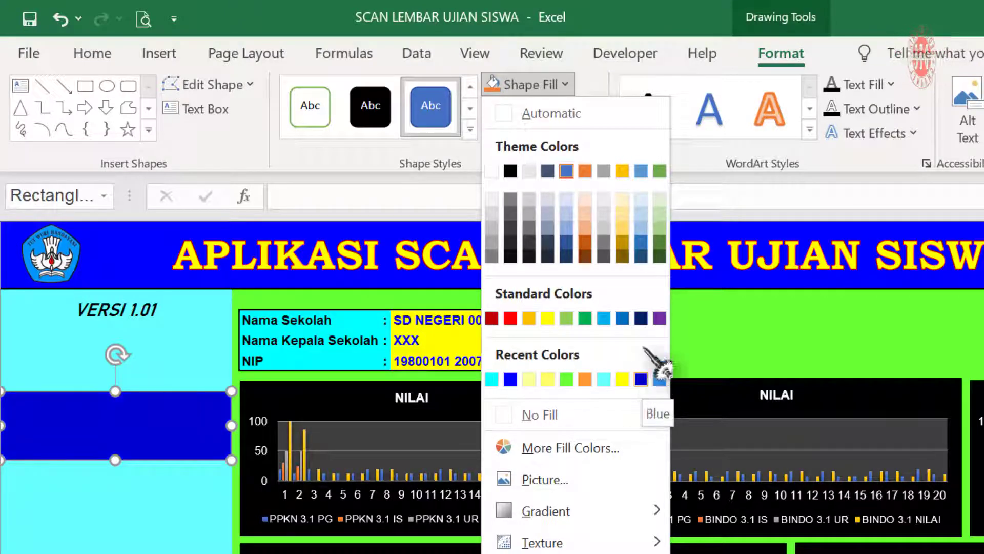
left_click(641, 318)
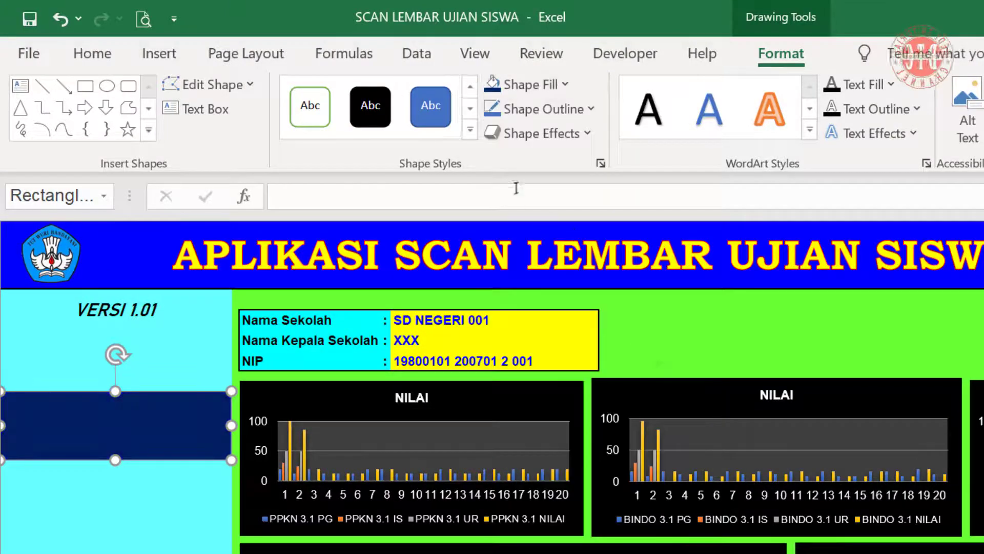
left_click(594, 113)
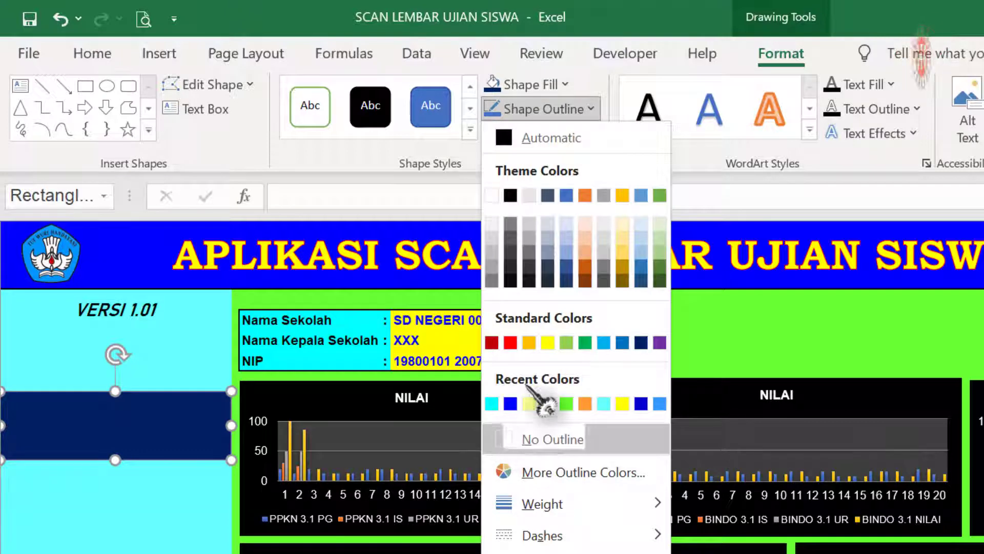
left_click(548, 441)
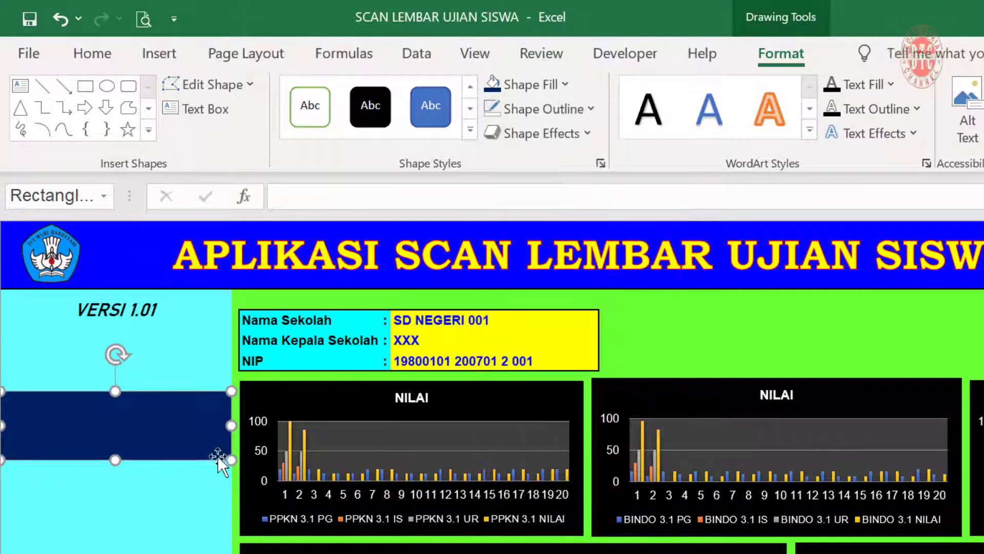
left_click_drag(7, 430, 4, 432)
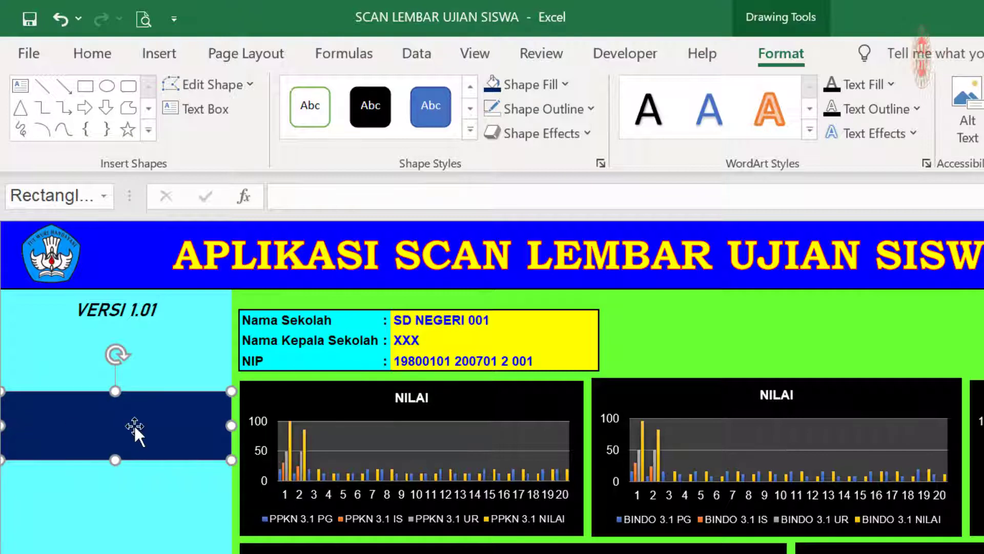
Duplicate the navy rectangle twice and spread the copies down the sidebar below VERSI 1.01.
key("ctrl+d")
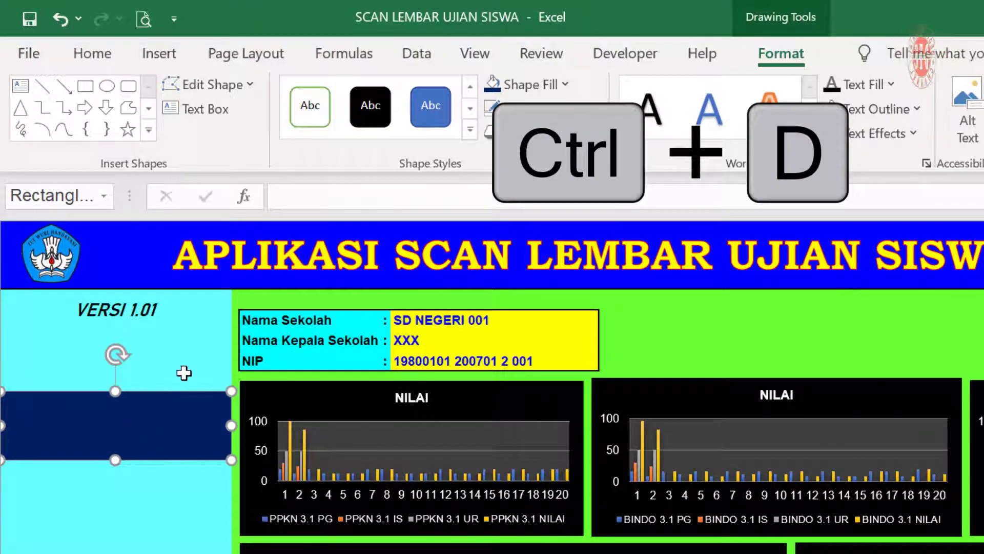
key("ctrl+d")
key("ctrl+d")
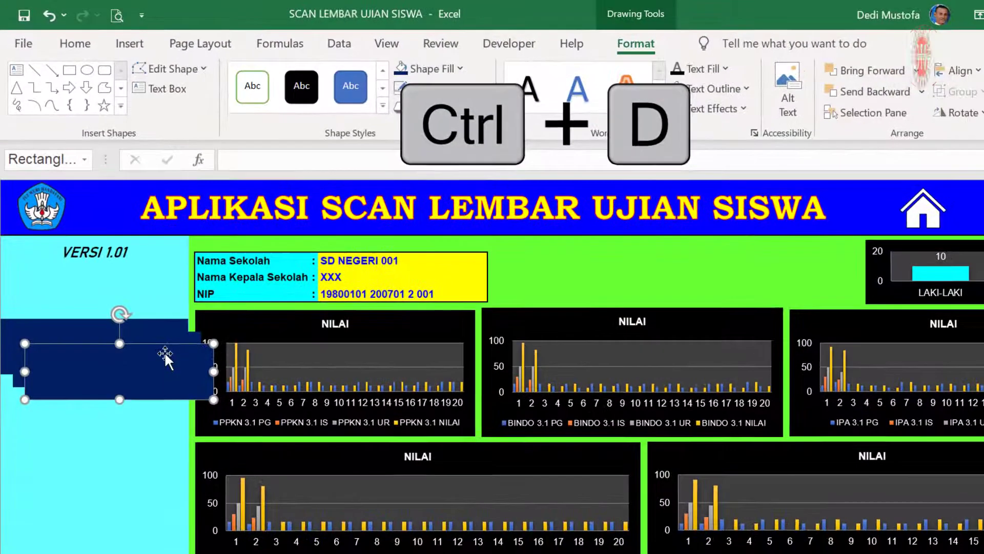
left_click_drag(167, 363, 129, 417)
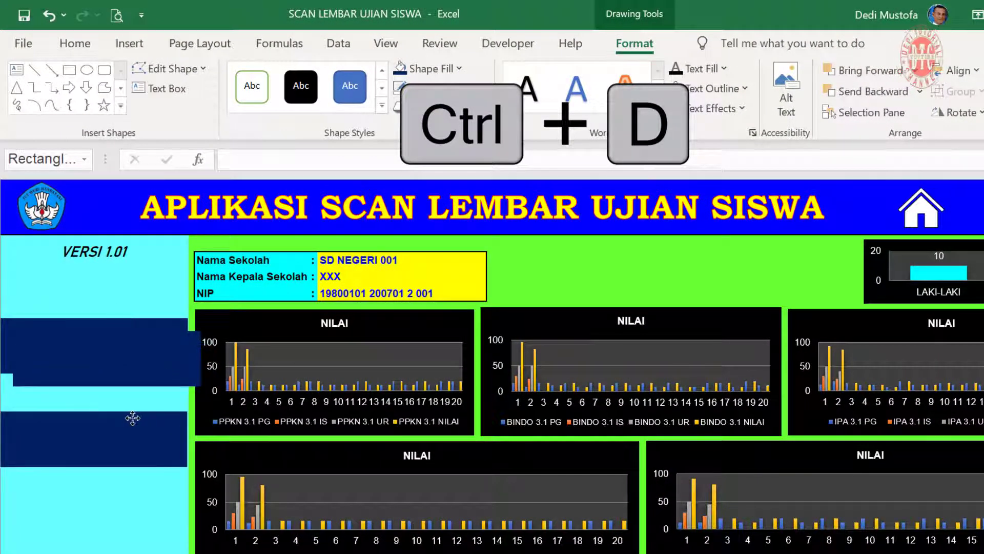
left_click_drag(161, 353, 146, 525)
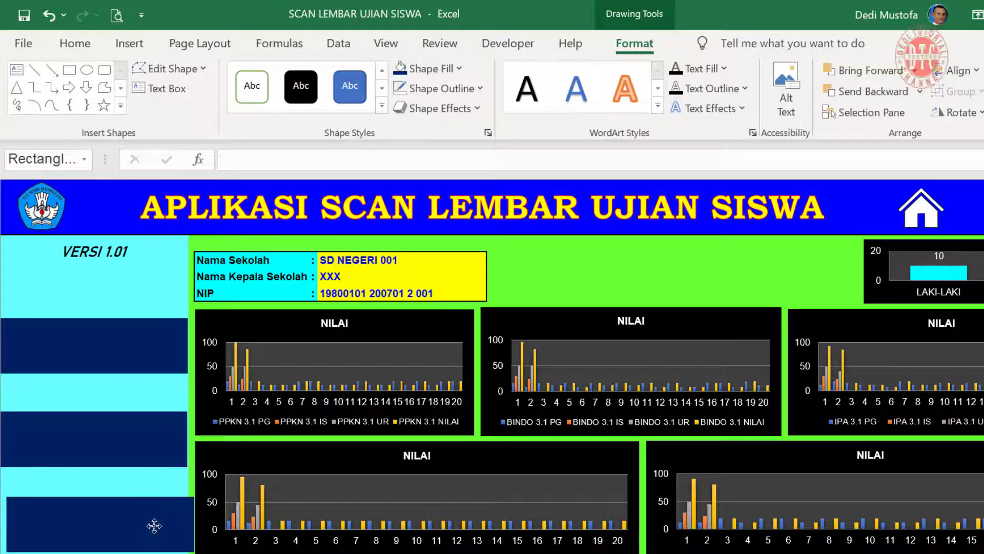
scroll(163, 474, "down", 3)
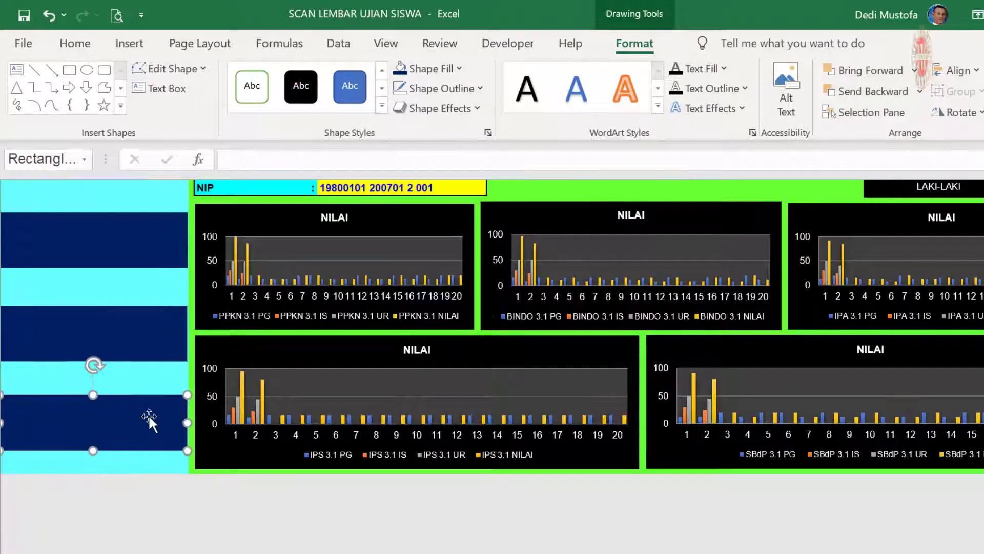
scroll(149, 420, "up", 3)
left_click_drag(147, 528, 136, 315)
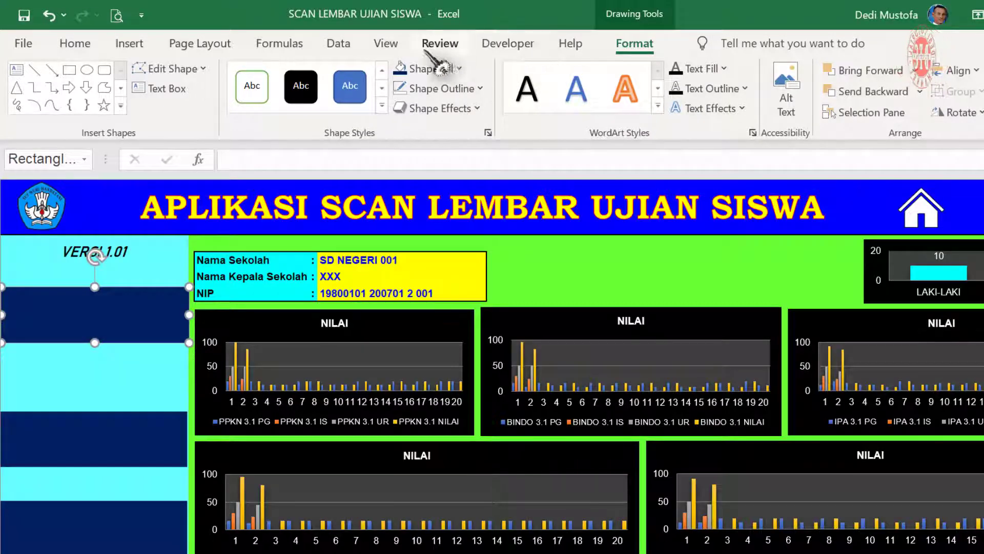
Show row and column headings and drag a navy band down to rows 18–21.
left_click(388, 45)
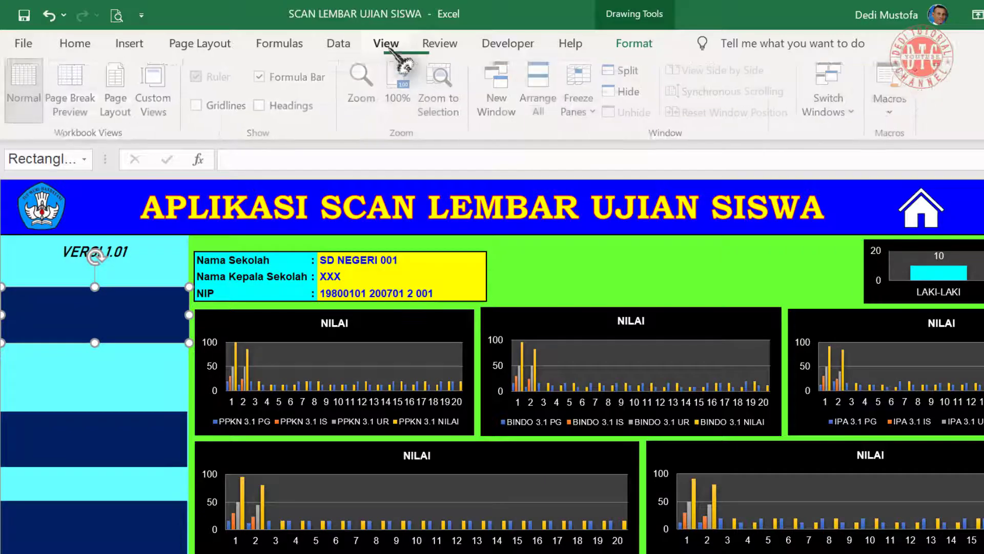
left_click(262, 106)
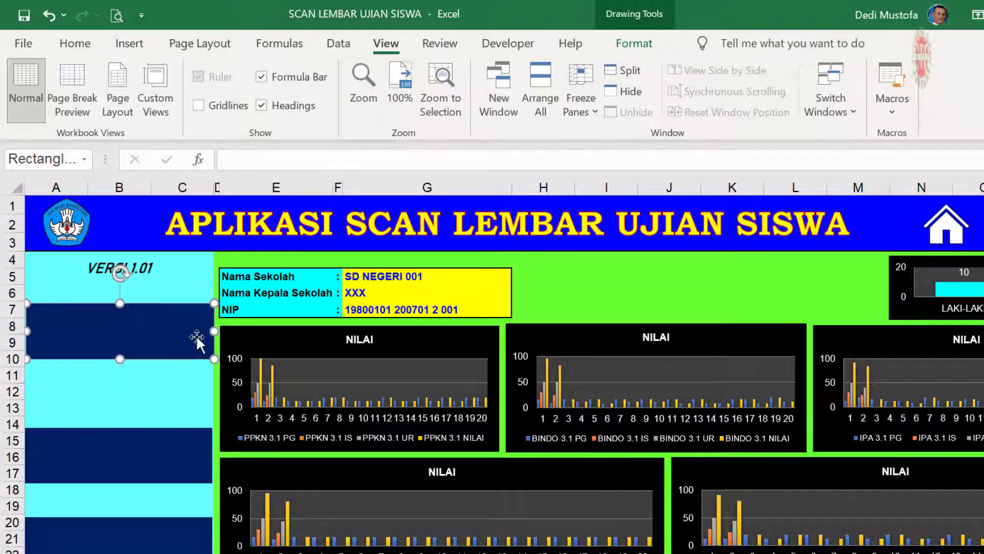
left_click_drag(196, 336, 161, 414)
scroll(175, 404, "down", 2)
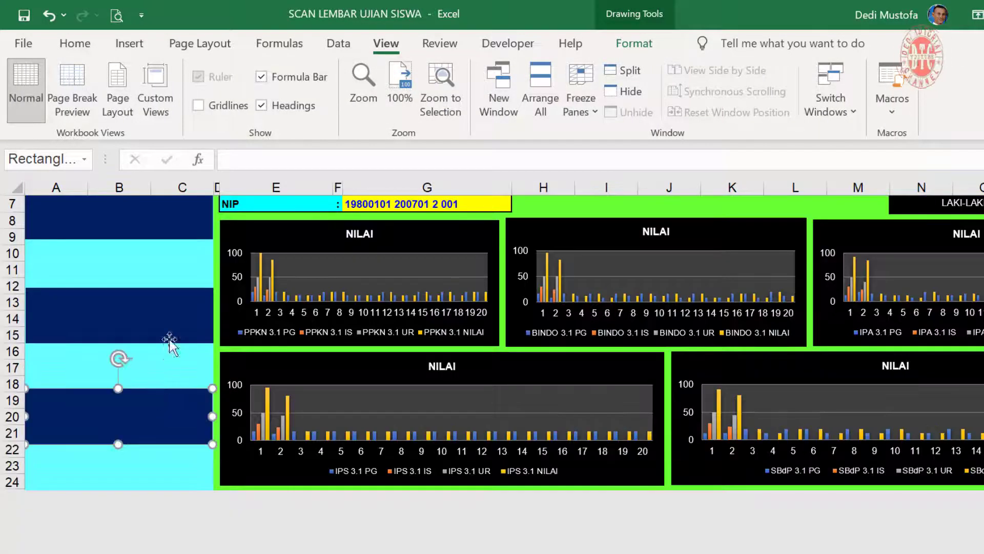
scroll(169, 343, "up", 2)
left_click_drag(164, 256, 145, 552)
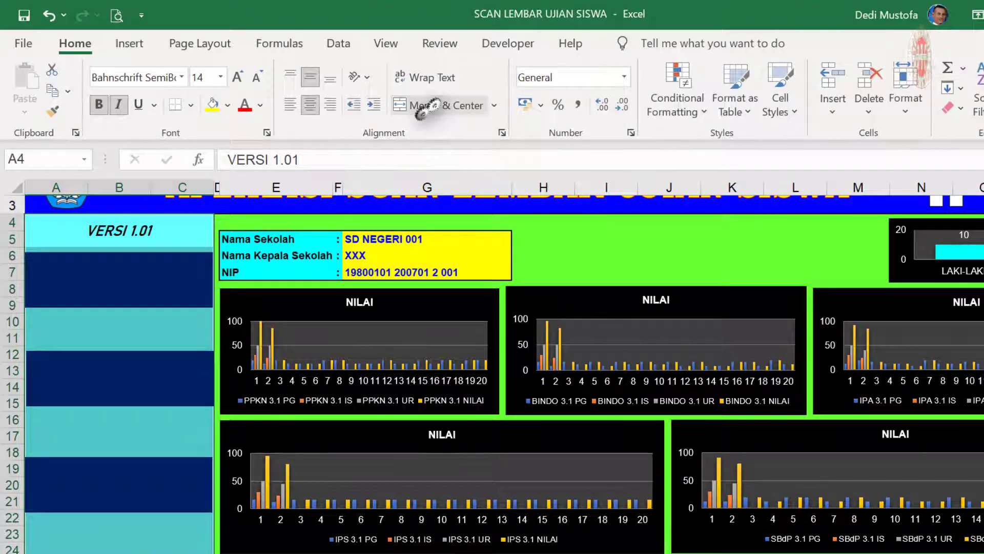
Unmerge the VERSI 1.01 cell and re-merge it centred across A4:C4.
left_click(446, 105)
left_click_drag(43, 224, 176, 222)
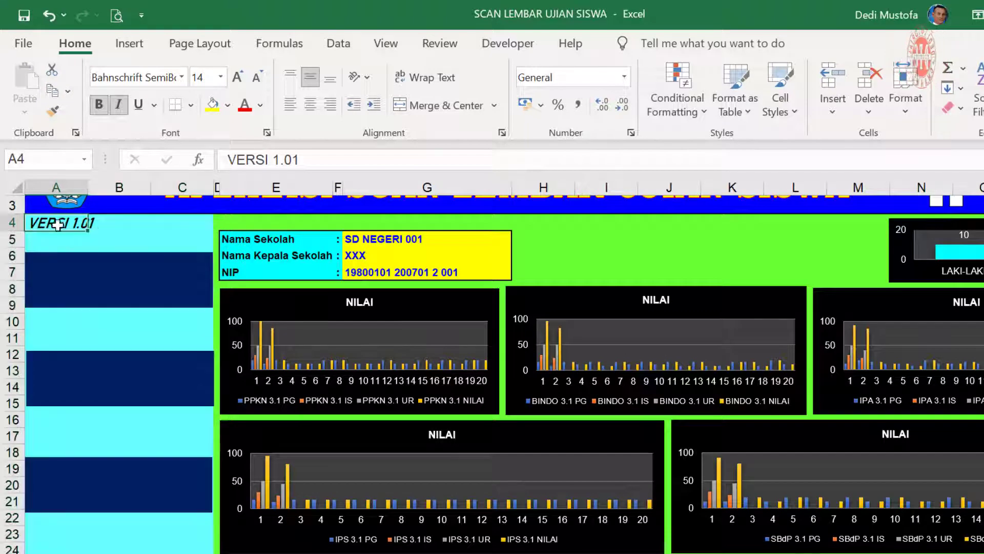
left_click(446, 105)
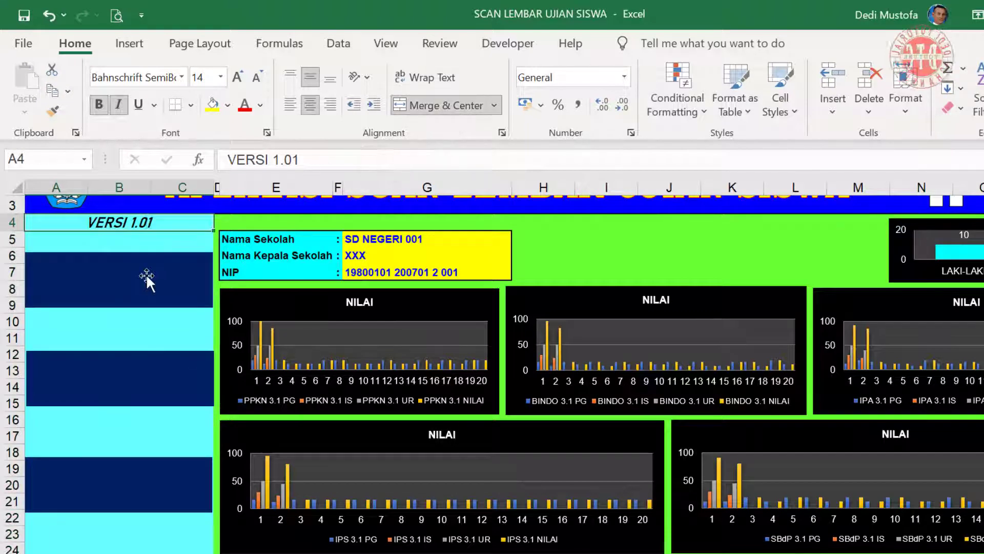
Merge each light sidebar band: A10:C11, A16:C17 and A23:C24.
left_click_drag(35, 320, 190, 335)
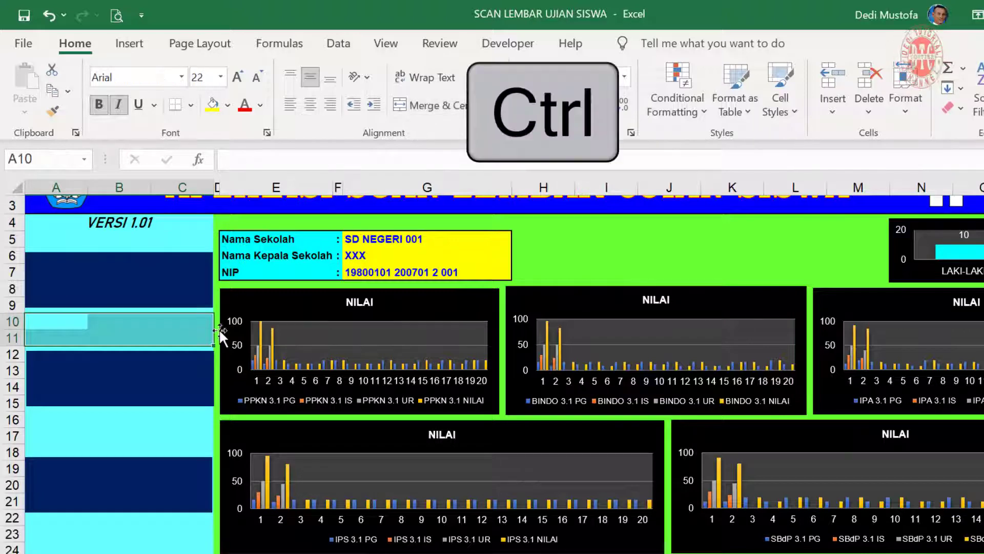
scroll(88, 391, "down", 1)
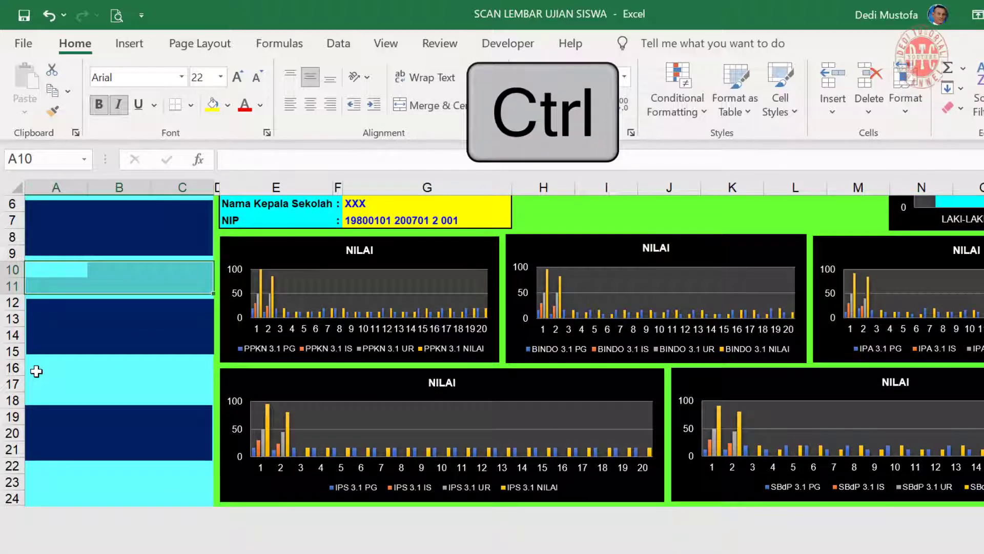
left_click_drag(35, 371, 191, 388)
scroll(124, 421, "down", 1)
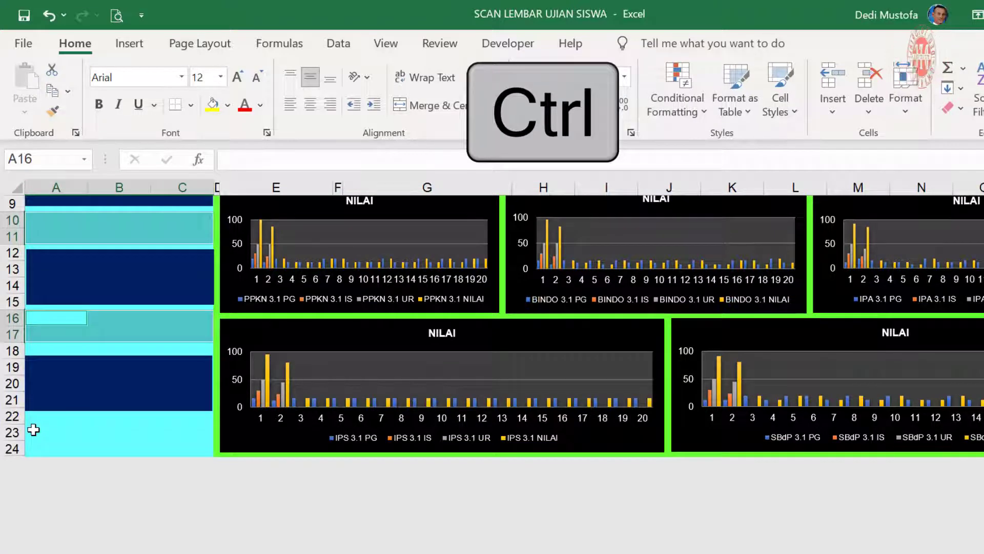
left_click_drag(34, 429, 180, 448)
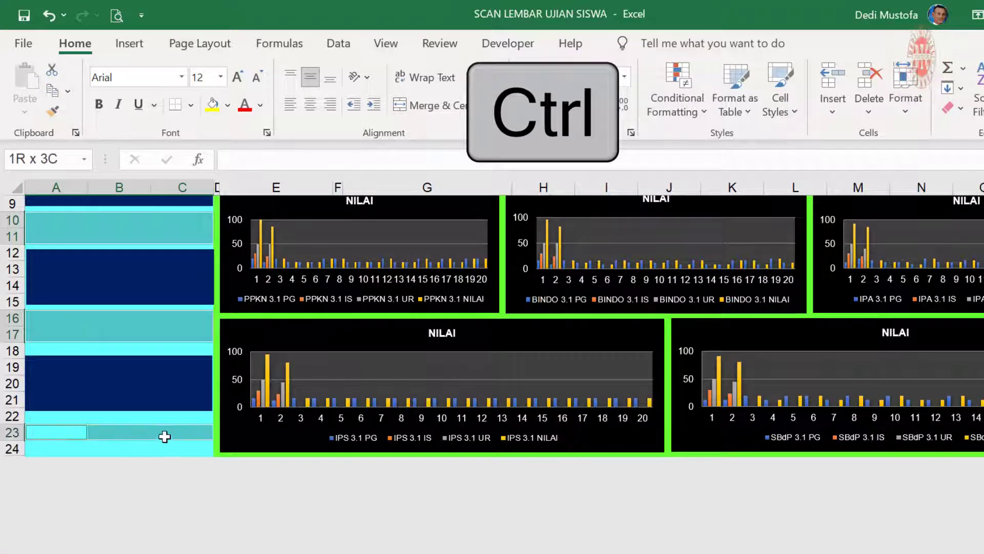
left_click(451, 106)
scroll(152, 388, "up", 1)
scroll(184, 361, "up", 1)
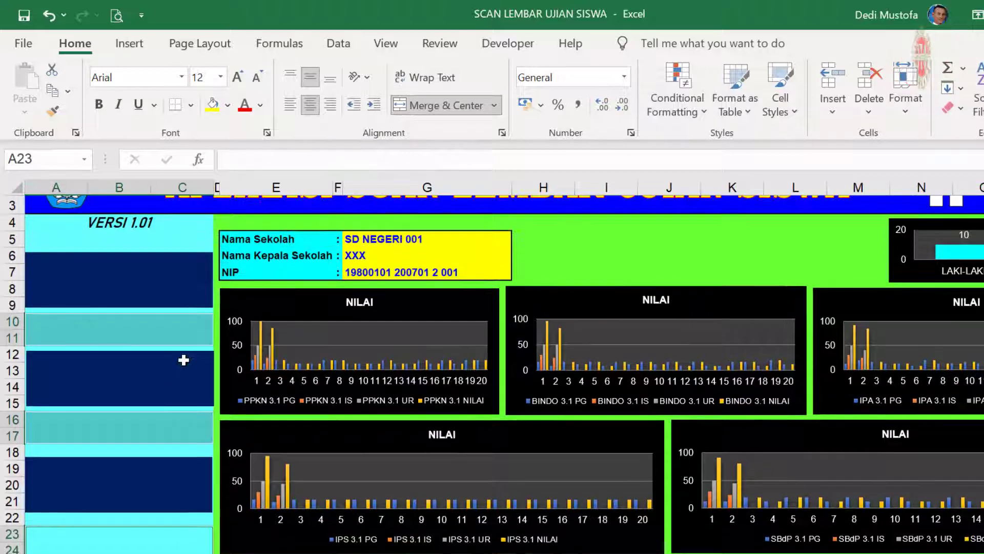
Merge A4:C5 so VERSI 1.01 is centred over two rows, then select cell I6.
left_click(644, 235)
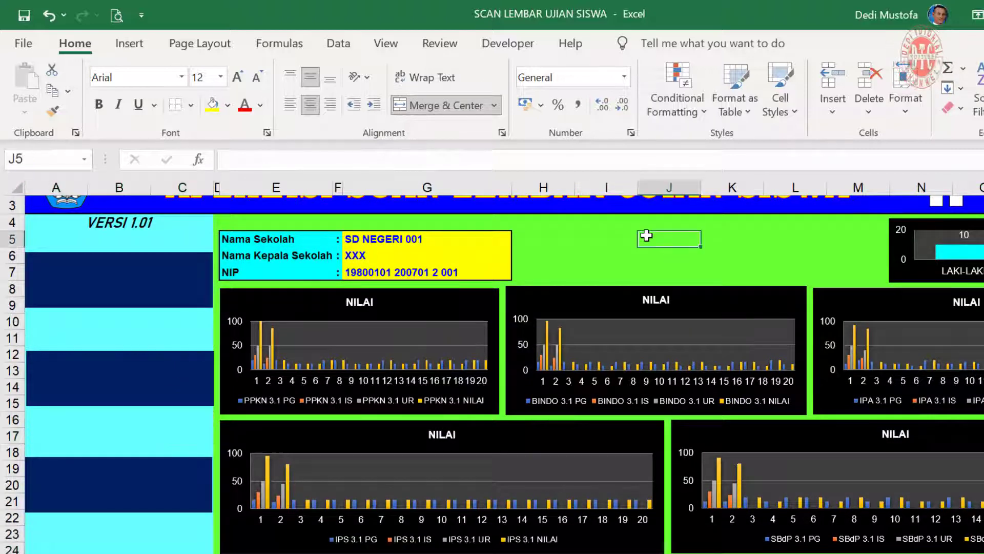
left_click_drag(125, 224, 127, 235)
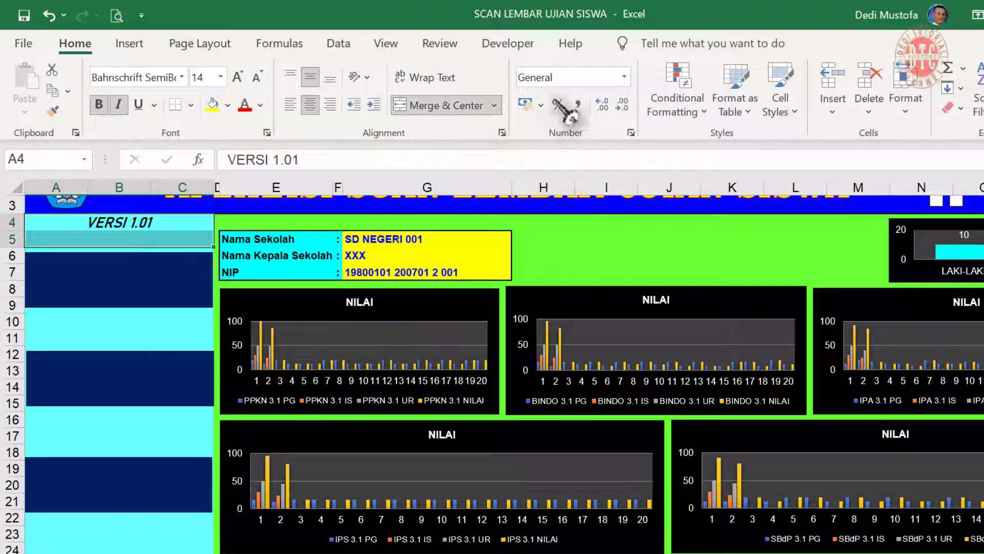
left_click(451, 106)
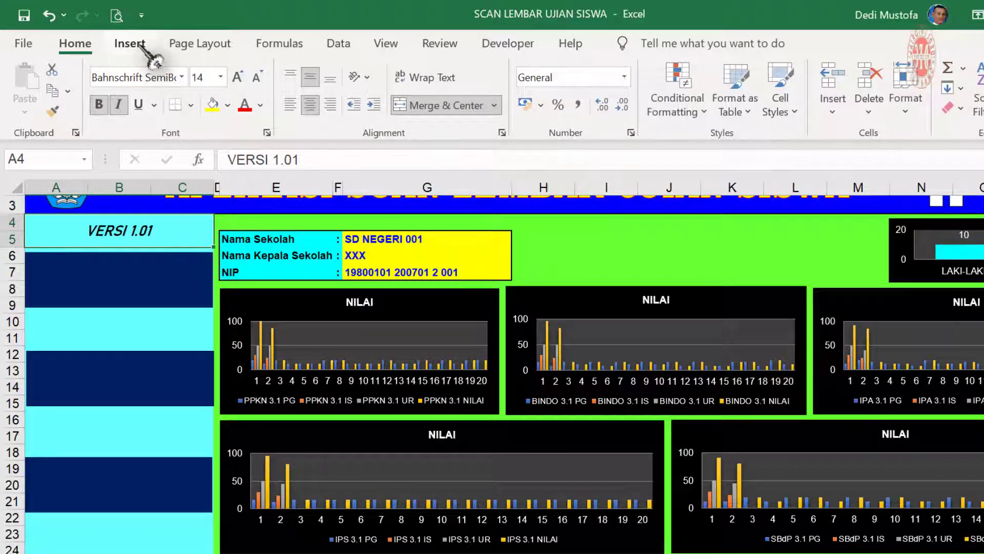
left_click(620, 251)
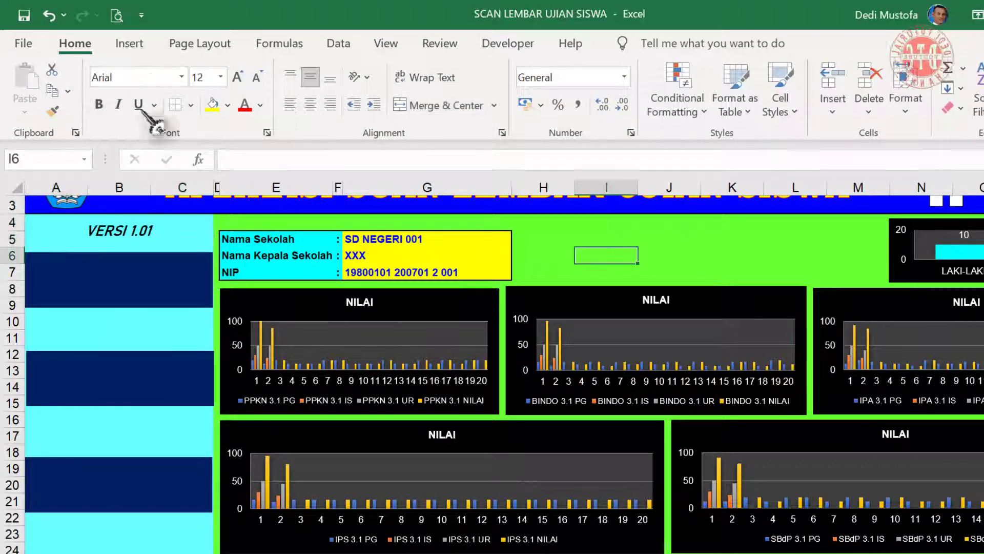
left_click(129, 43)
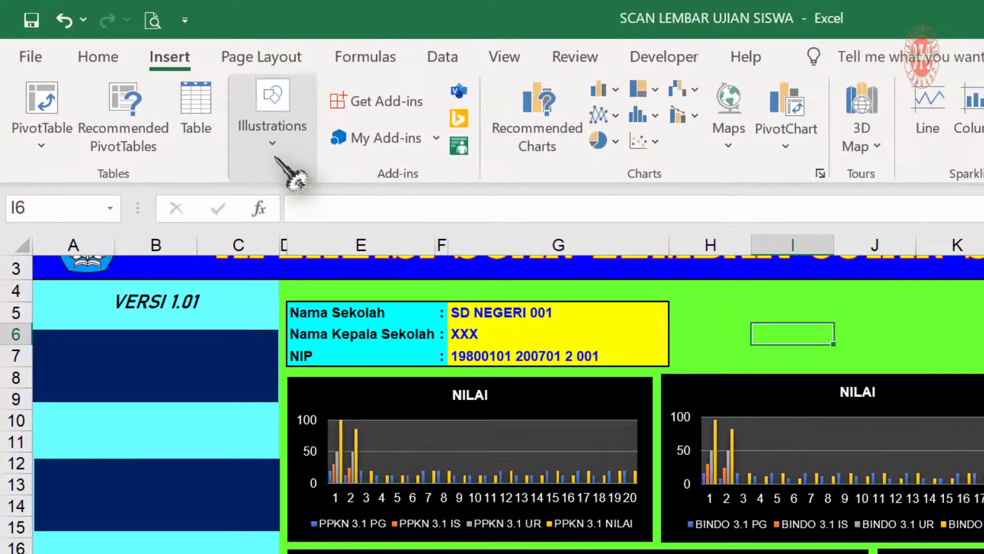
Open the Icons library from Illustrations and browse through the icon gallery.
left_click(275, 148)
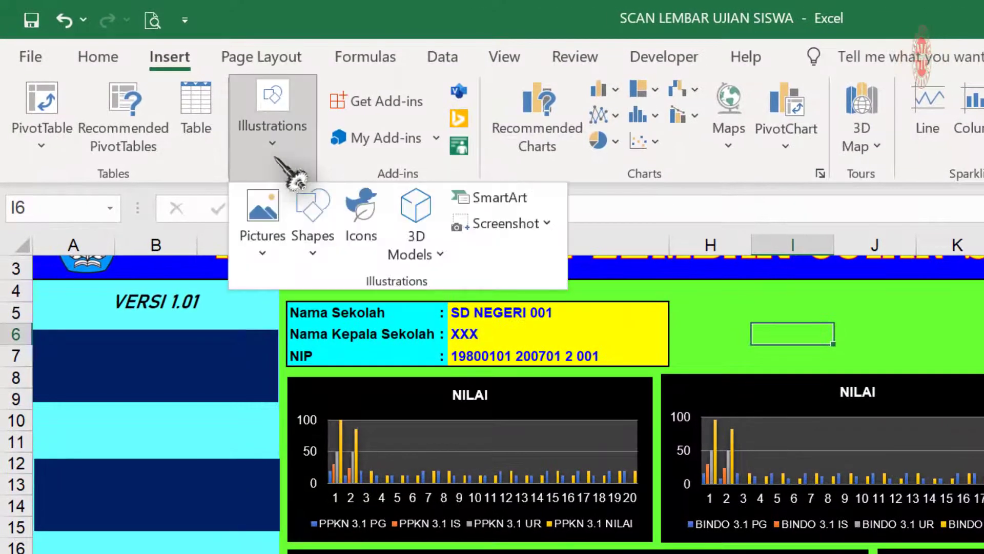
left_click(359, 246)
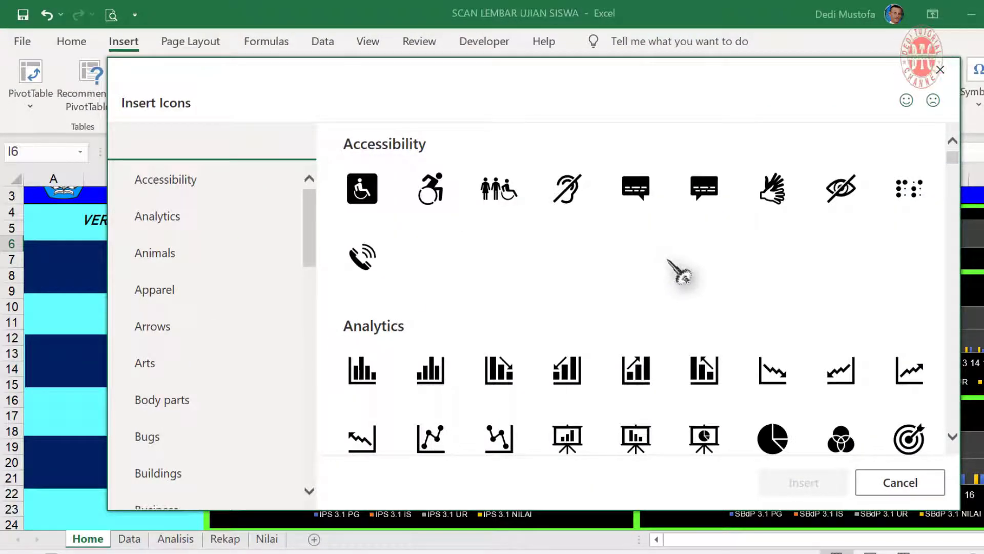
scroll(674, 268, "down", 1)
scroll(654, 268, "down", 3)
scroll(659, 277, "down", 3)
scroll(667, 275, "down", 2)
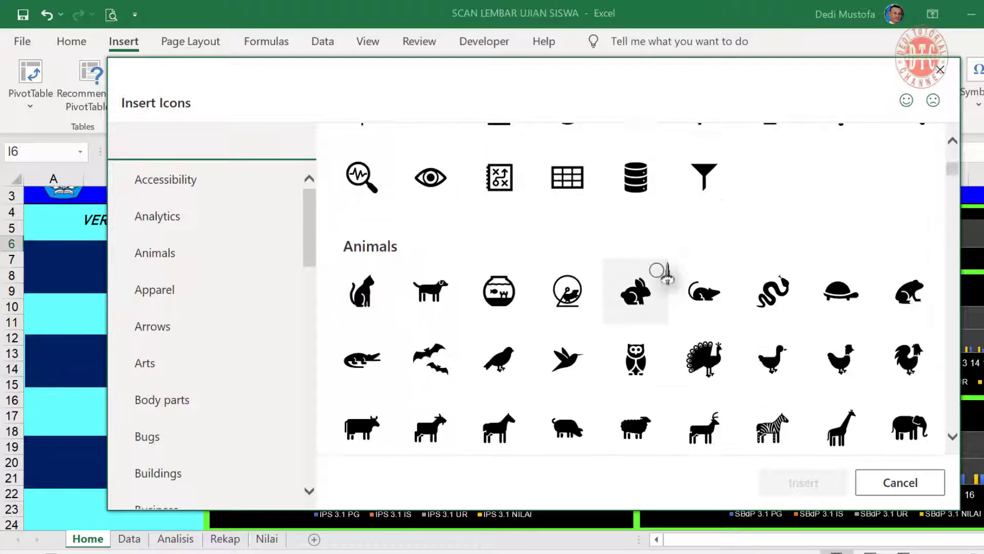
scroll(666, 274, "down", 2)
scroll(661, 274, "down", 4)
scroll(682, 277, "down", 2)
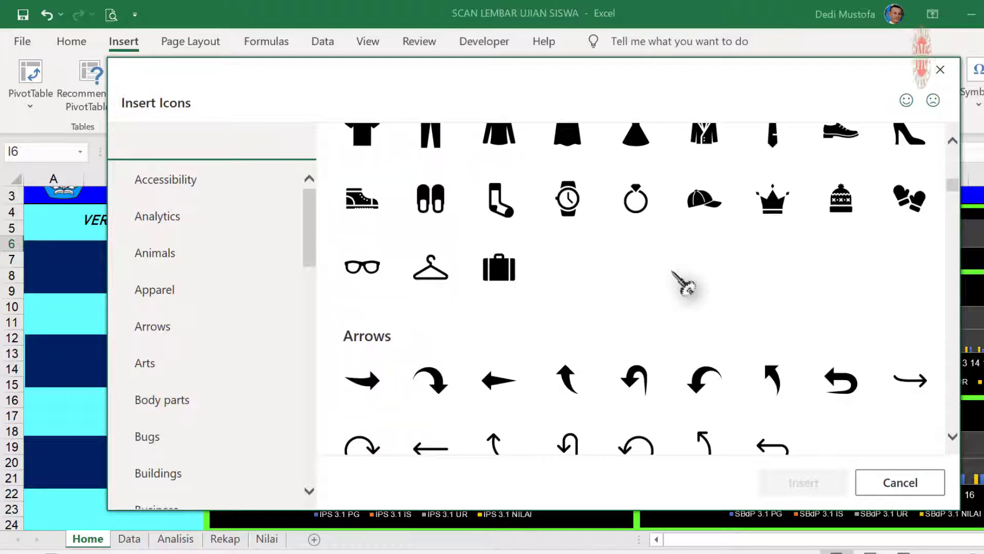
scroll(684, 285, "down", 2)
scroll(675, 286, "down", 3)
scroll(679, 281, "down", 3)
scroll(671, 286, "down", 5)
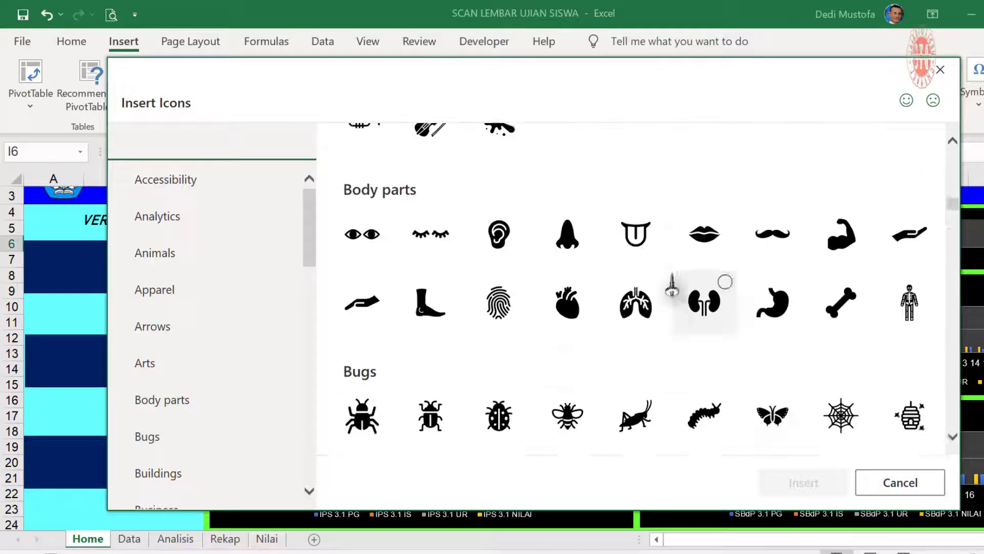
scroll(671, 286, "down", 2)
scroll(671, 286, "down", 3)
scroll(672, 287, "down", 2)
scroll(672, 286, "up", 1)
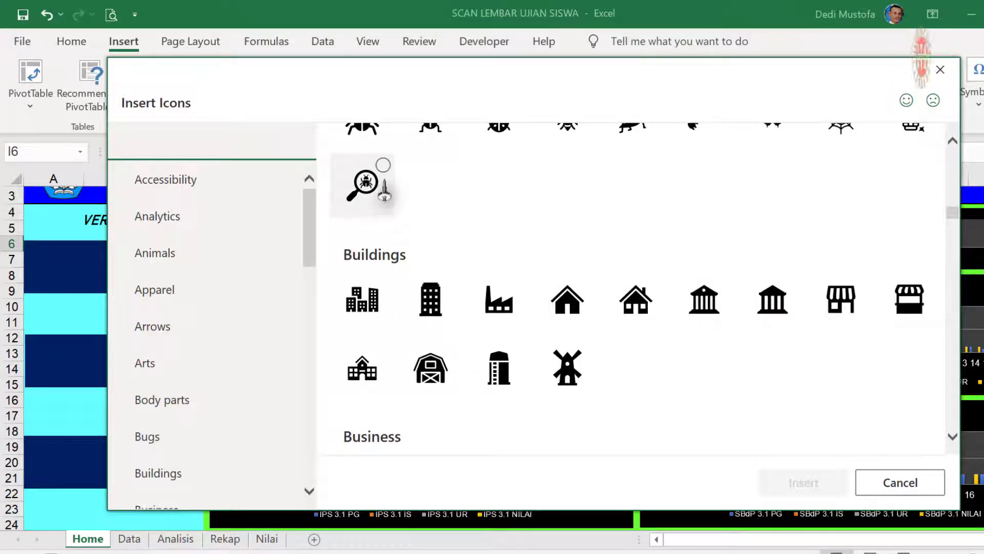
scroll(682, 259, "up", 2)
scroll(682, 259, "up", 3)
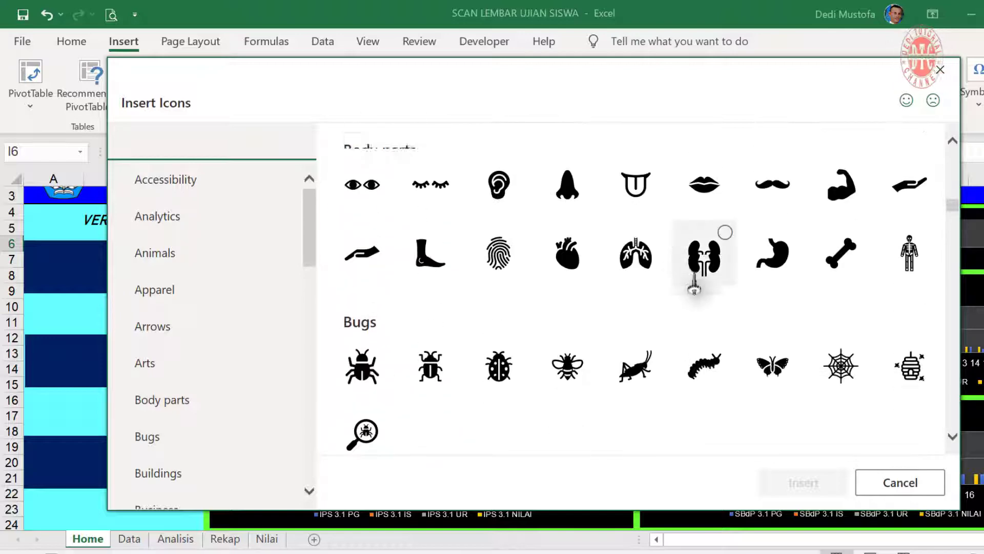
scroll(694, 282, "up", 2)
scroll(694, 282, "up", 2)
scroll(694, 282, "up", 3)
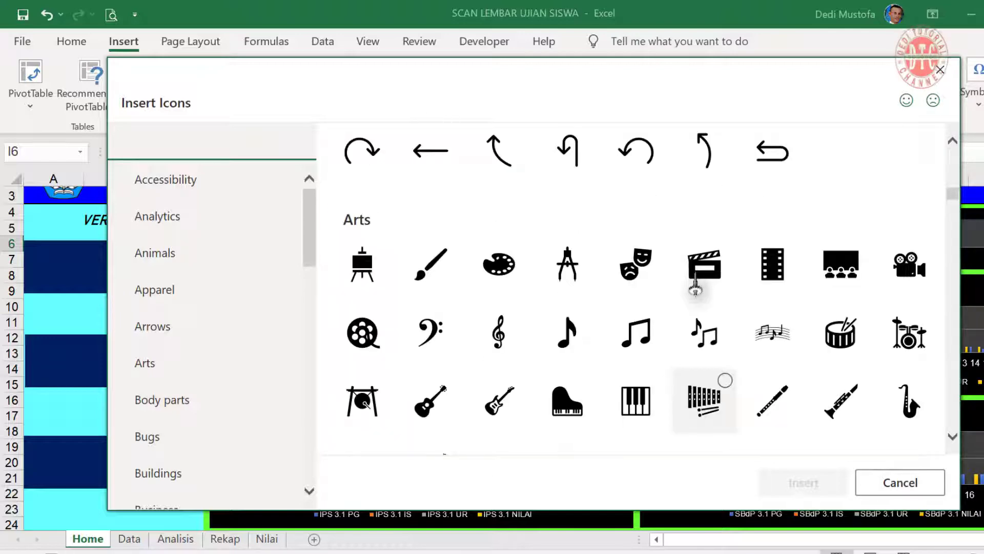
scroll(695, 284, "down", 4)
scroll(695, 285, "down", 3)
scroll(696, 284, "down", 3)
scroll(695, 285, "down", 3)
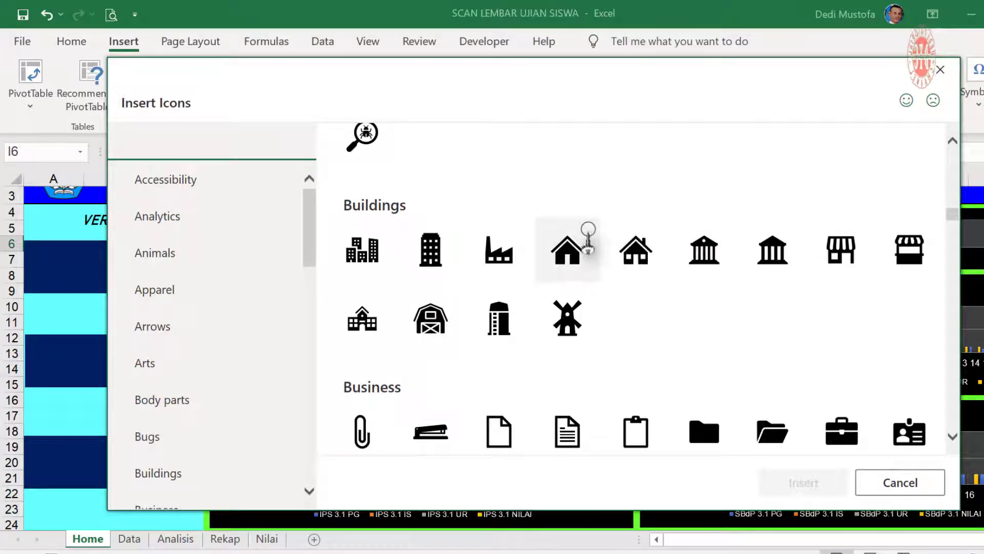
Pick the house, people-with-magnifier and checklist icons and insert all three.
left_click(567, 248)
scroll(724, 317, "down", 2)
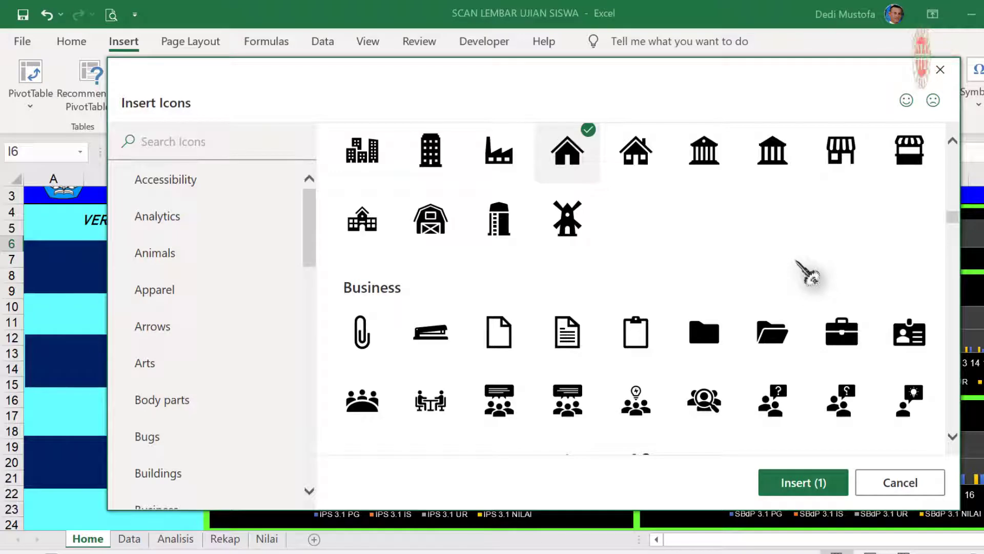
scroll(810, 276, "down", 2)
left_click(717, 292)
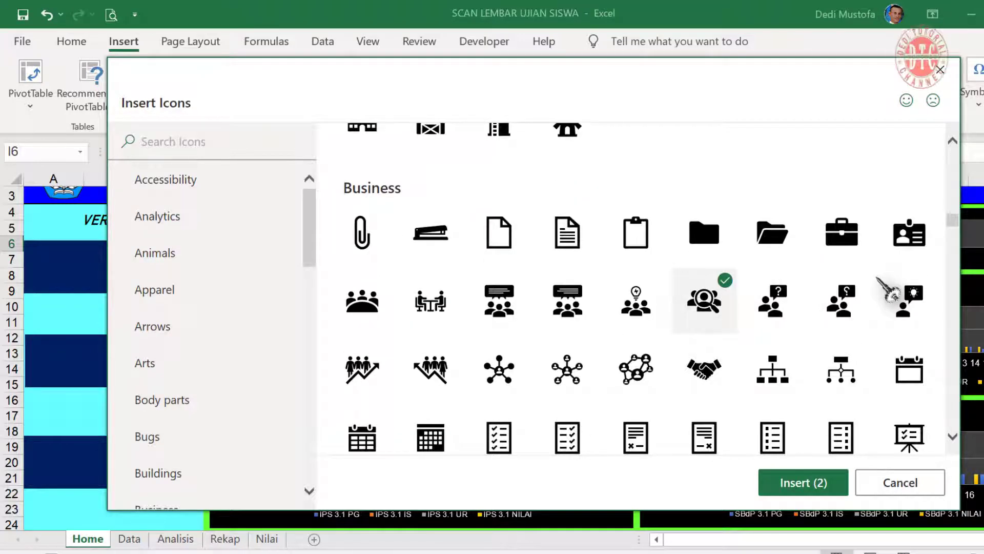
scroll(892, 292, "down", 1)
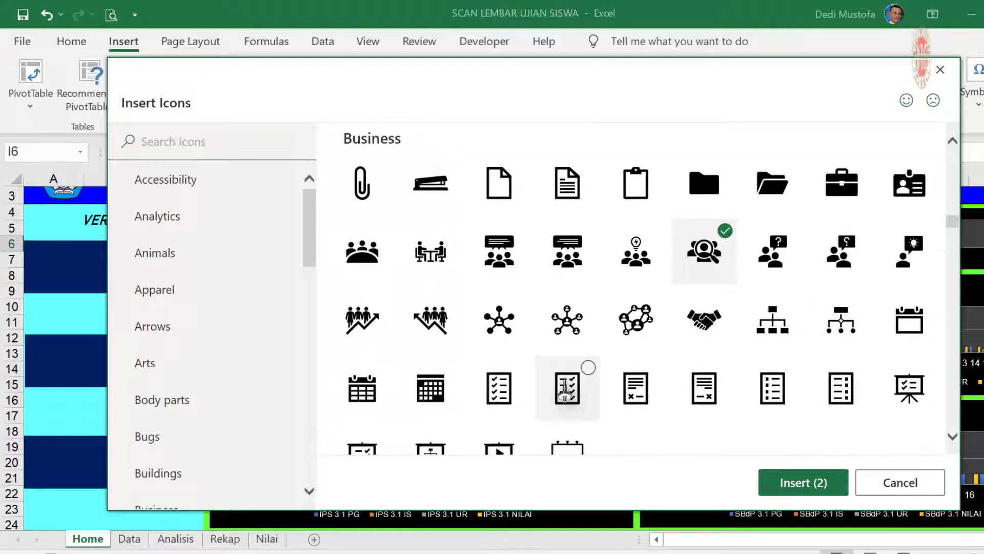
left_click(518, 371)
scroll(685, 412, "down", 2)
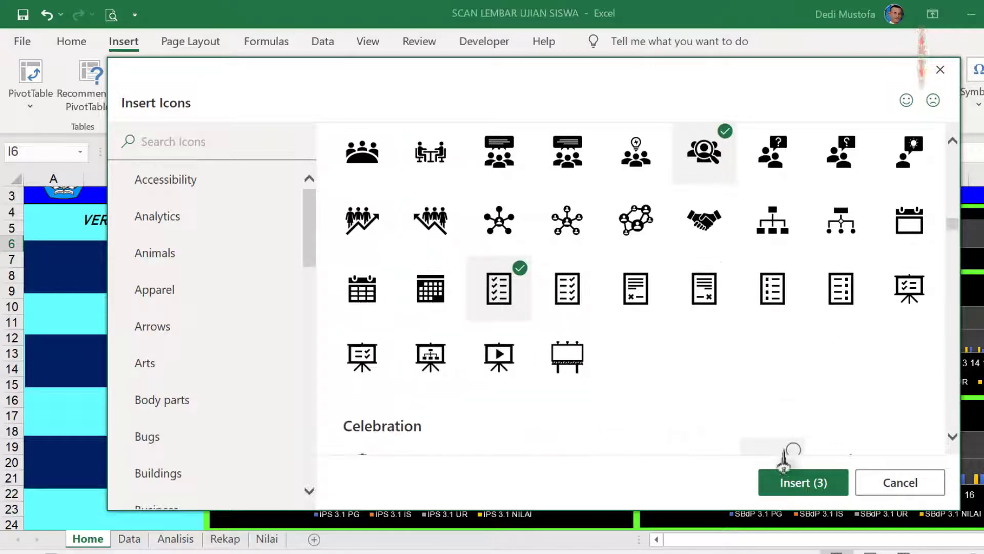
left_click(794, 491)
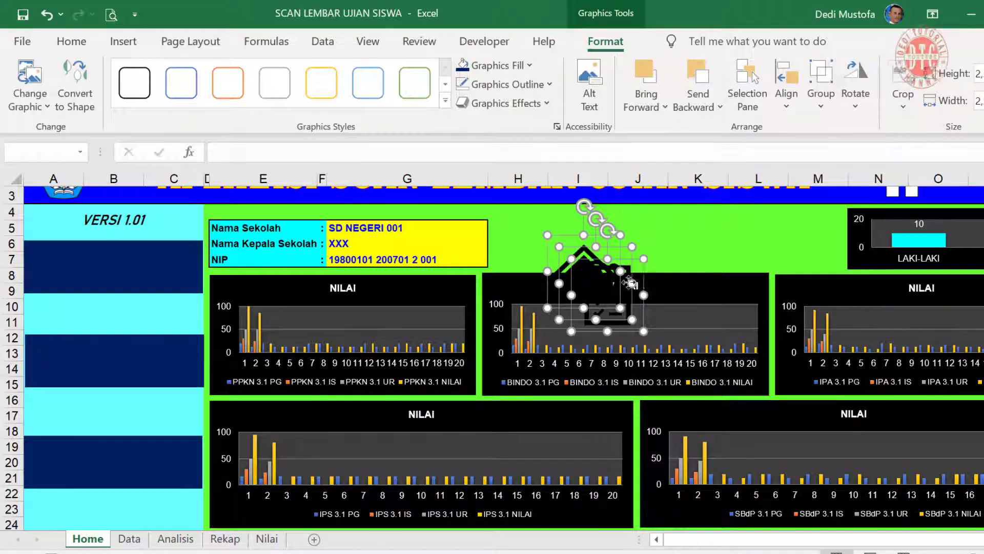
Give the three icons white fill and red outlines, nudging them up-left near rows 4–7.
mouse_move(630, 282)
left_mouse_down()
mouse_move(615, 238)
mouse_move(626, 230)
left_mouse_up()
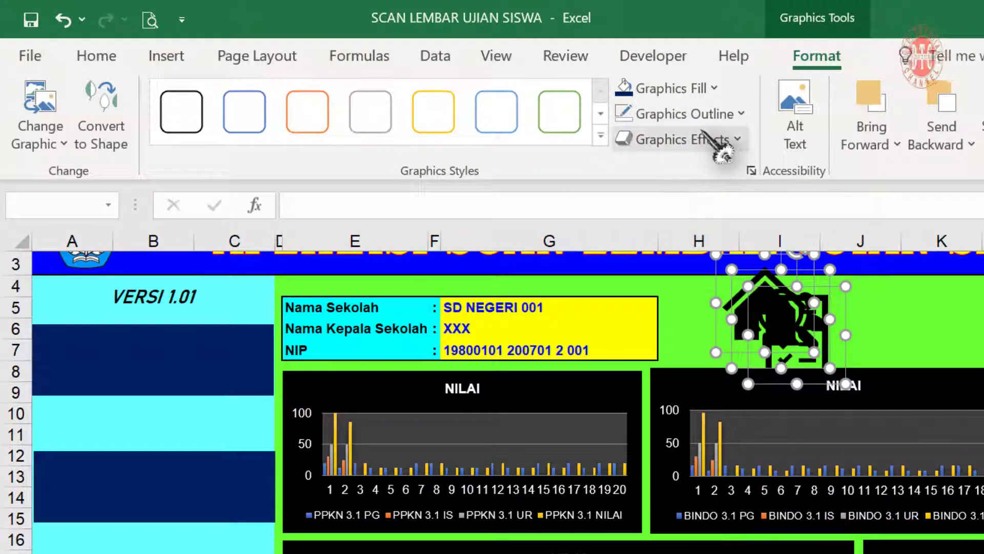
left_click(714, 88)
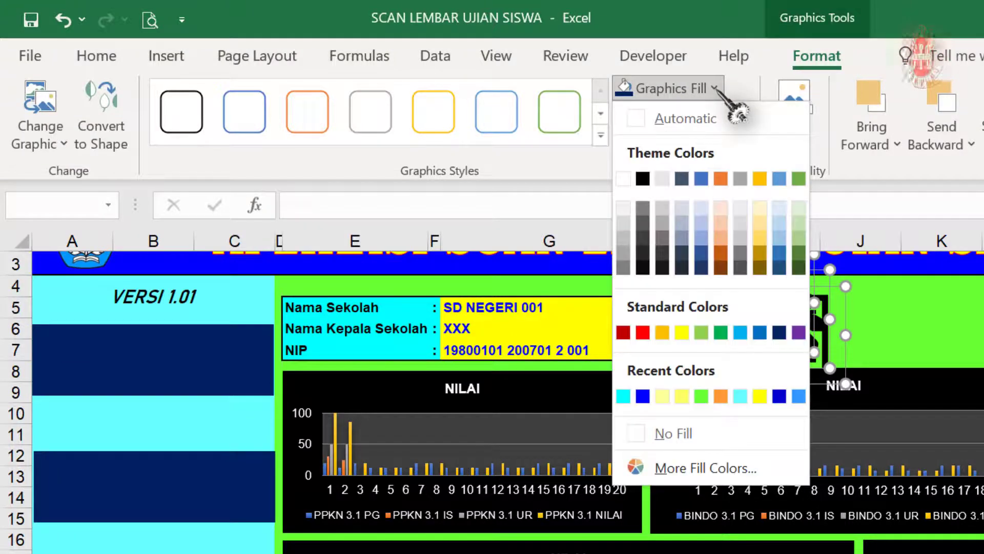
left_click(623, 178)
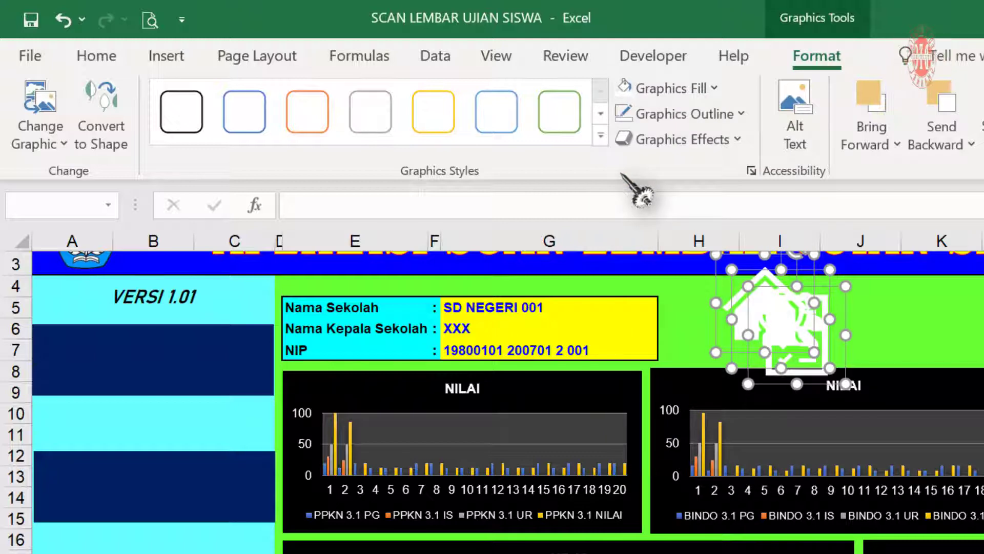
left_click(741, 115)
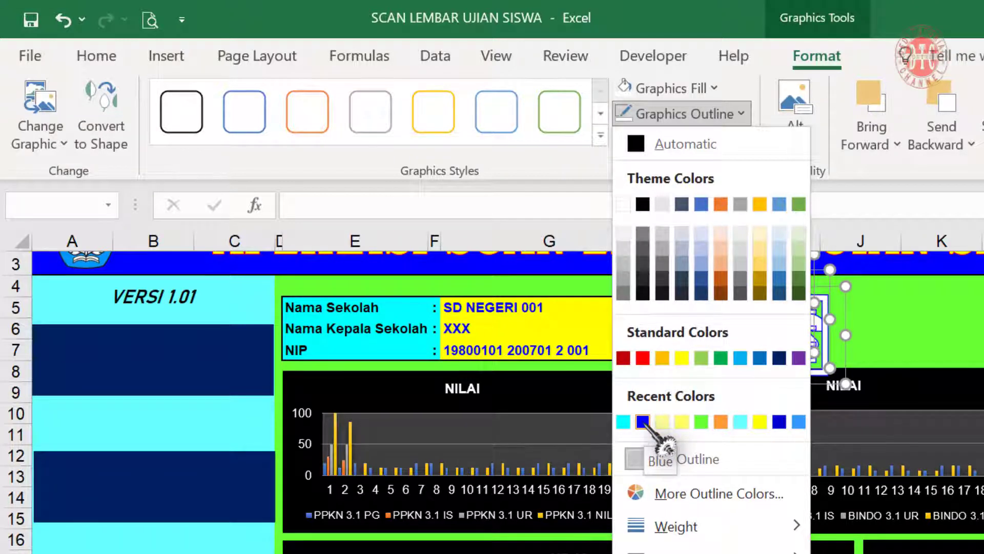
left_click(644, 358)
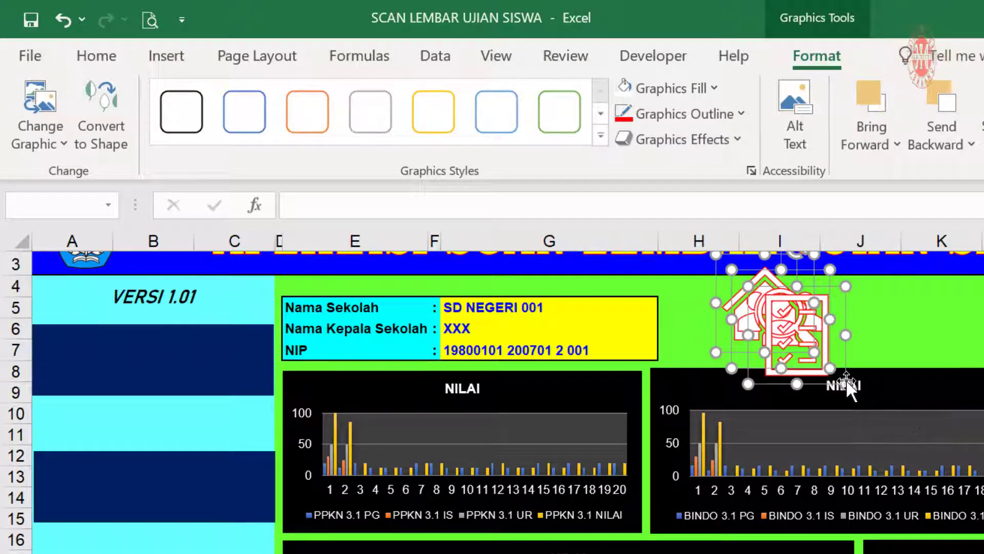
left_click_drag(835, 367, 816, 347)
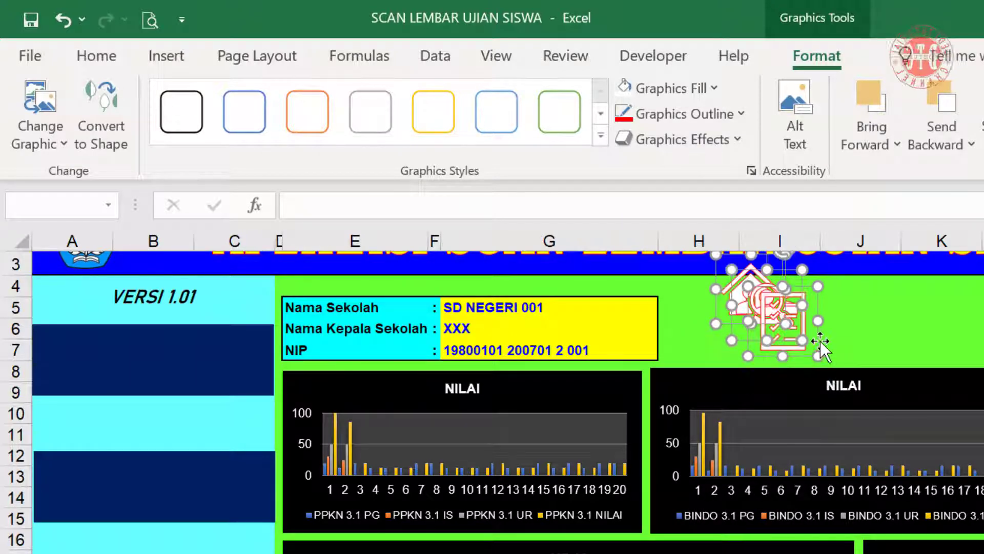
Move the checklist icon to A12–A14 and the people-search icon to A19–A21.
left_click(842, 331)
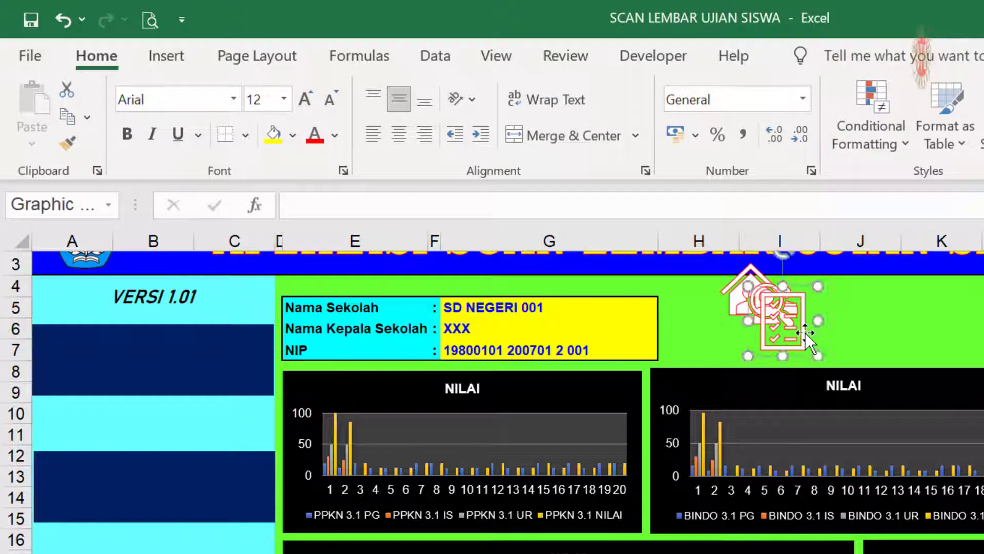
mouse_move(799, 334)
left_mouse_down()
mouse_move(690, 376)
mouse_move(101, 492)
left_mouse_up()
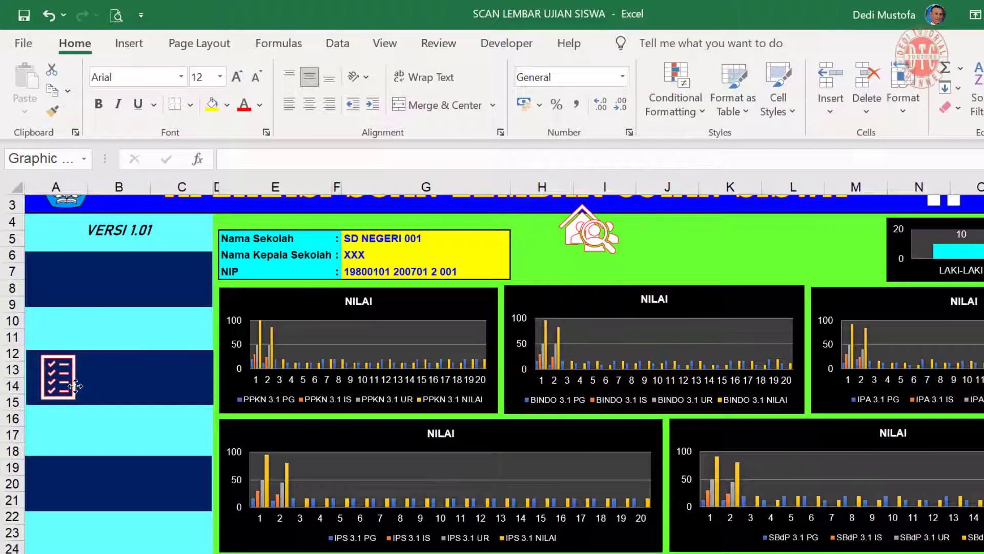
left_click(76, 385)
mouse_move(618, 254)
left_mouse_down()
mouse_move(117, 497)
mouse_move(80, 498)
left_mouse_up()
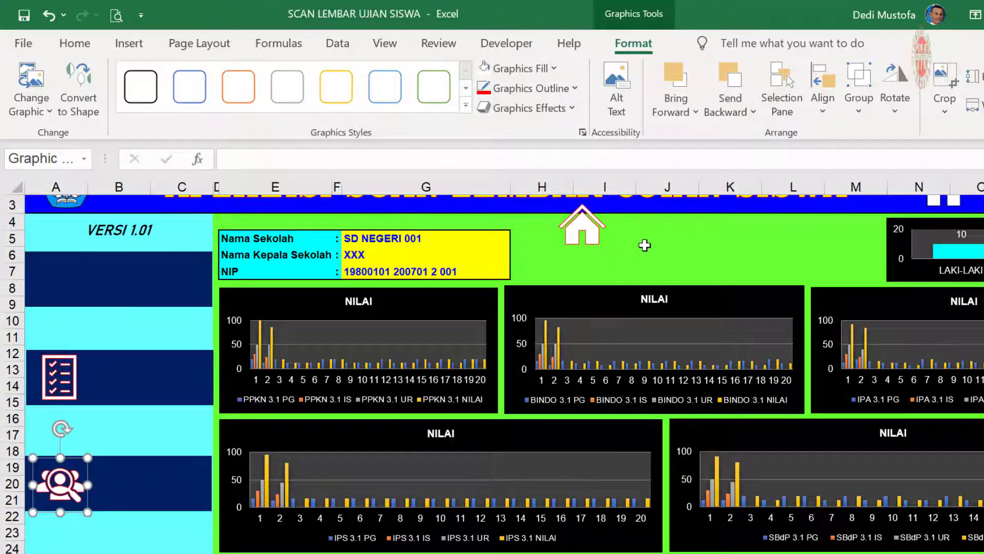
Move the house icon onto the title banner's right end at column O.
scroll(644, 245, "up", 1)
scroll(768, 243, "right", 1)
right_click(889, 234)
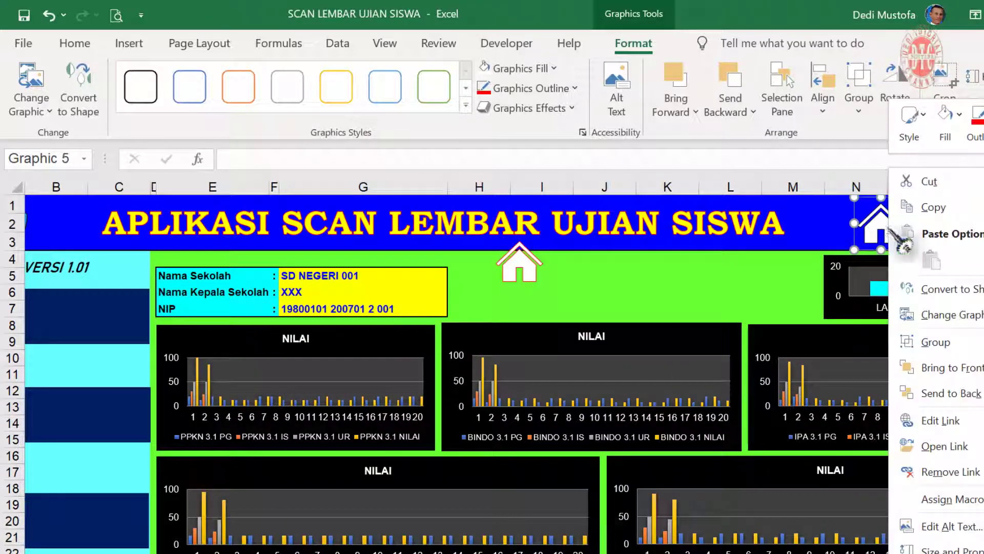
left_click(738, 291)
key("Escape")
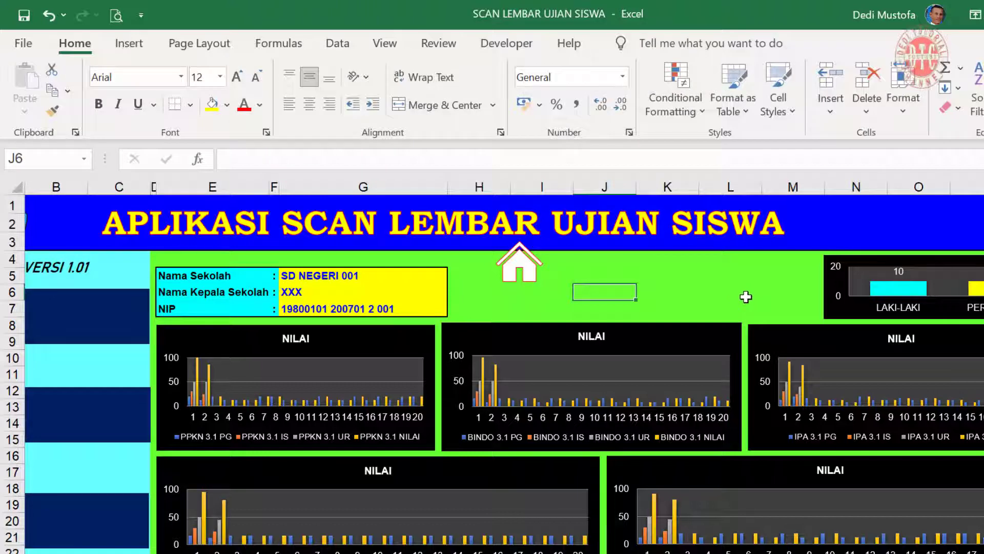
left_click_drag(545, 282, 939, 228)
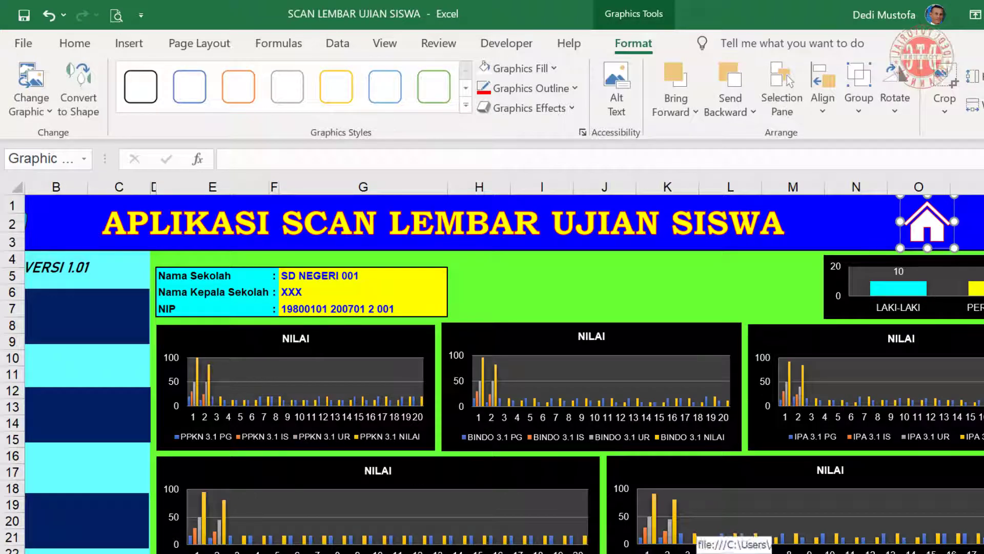
scroll(697, 538, "left", 1)
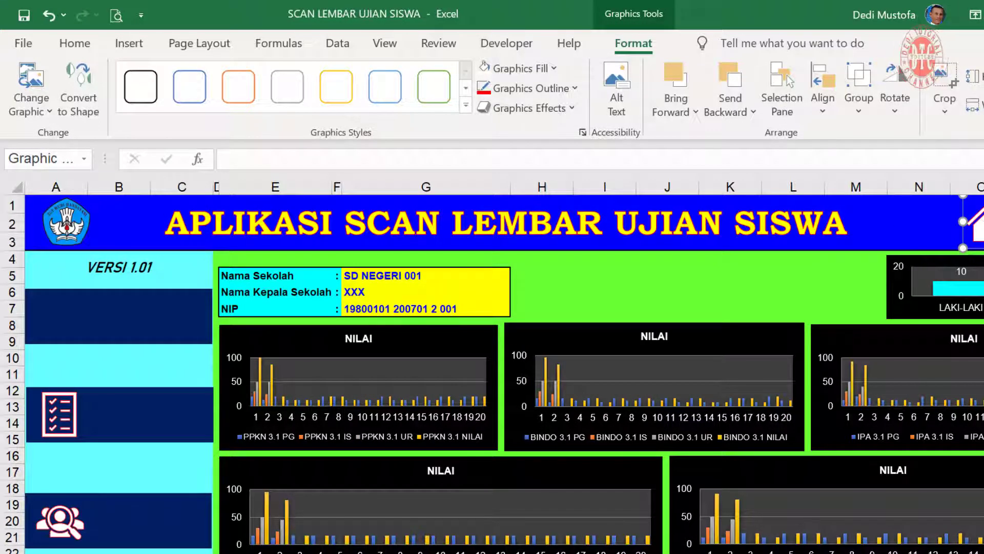
Insert the database icon from the Icons library.
left_click(130, 44)
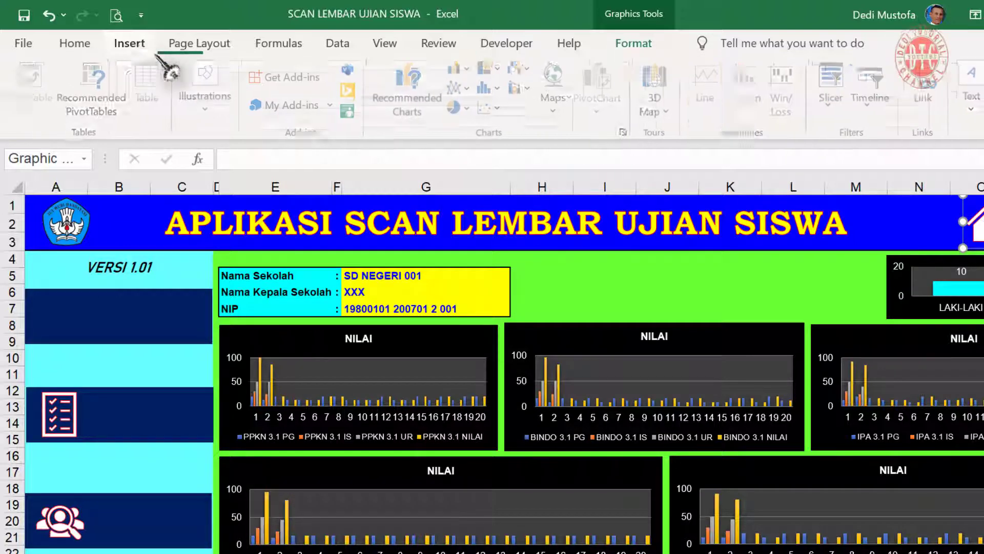
left_click(213, 100)
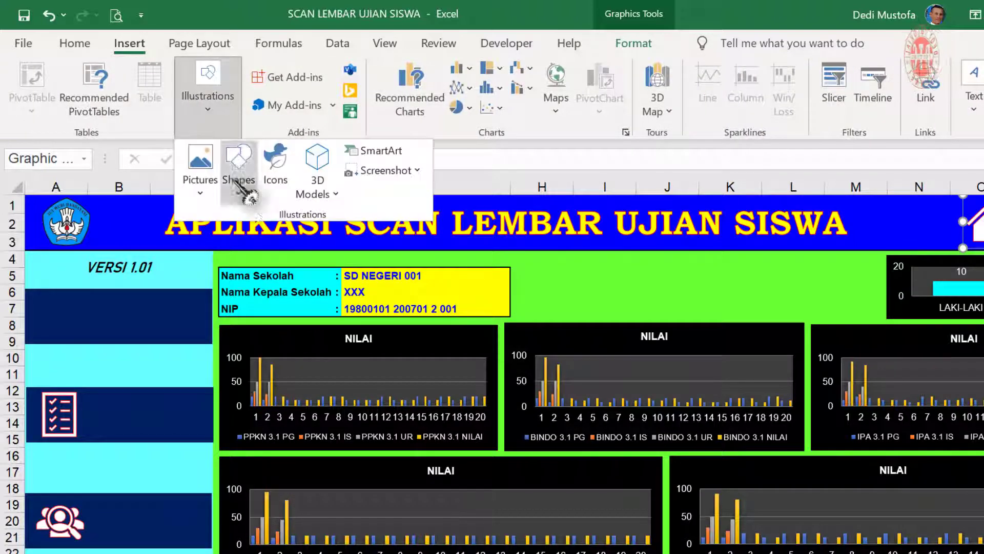
left_click(275, 169)
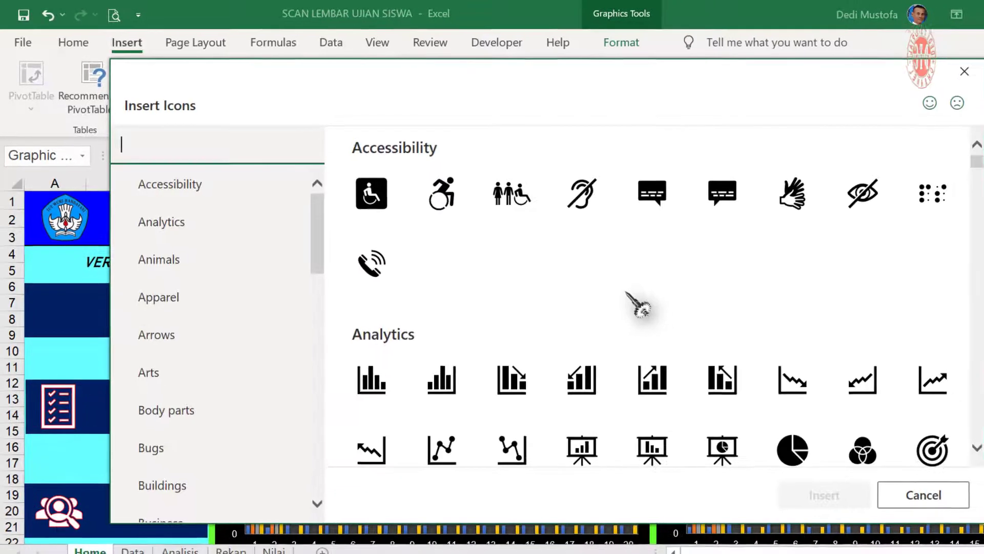
scroll(813, 310, "down", 1)
scroll(812, 311, "down", 2)
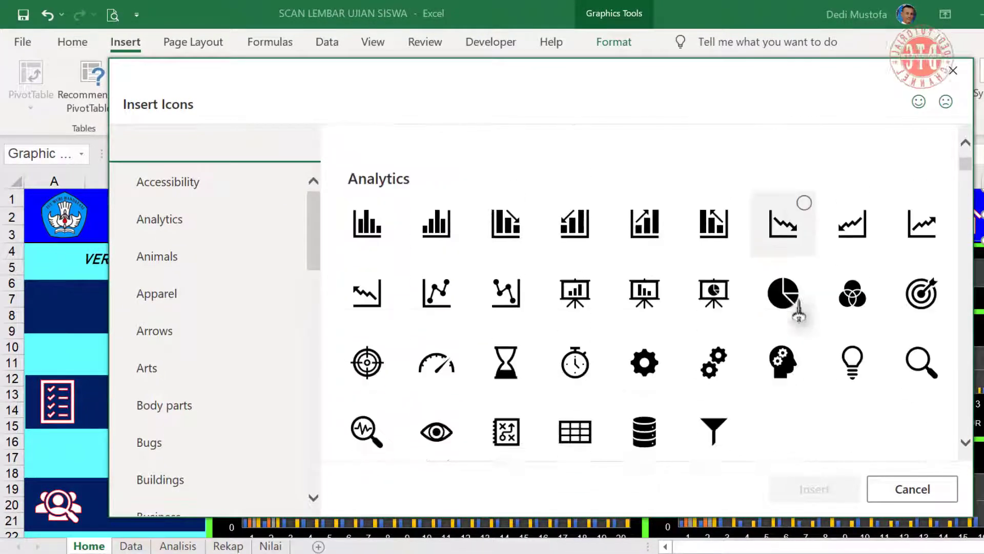
scroll(813, 310, "down", 3)
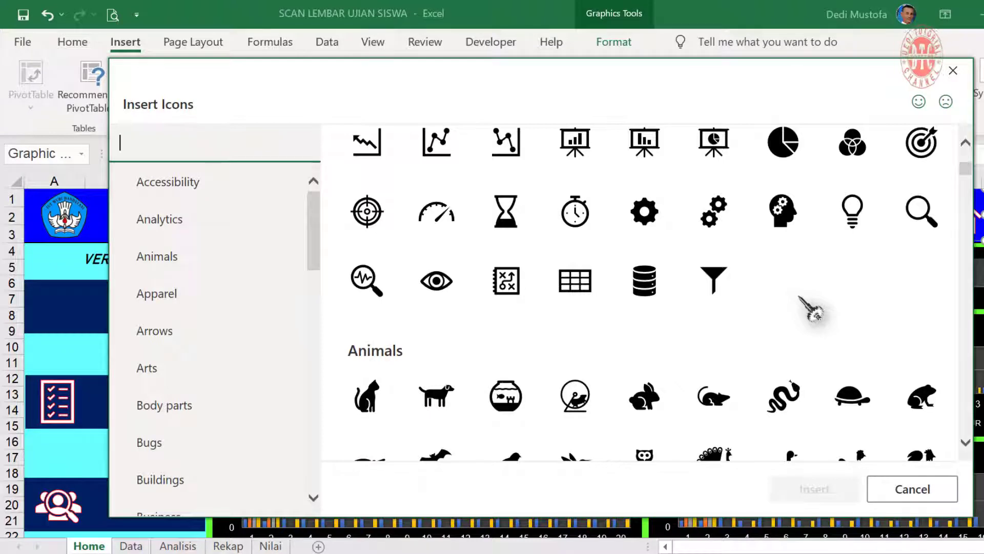
mouse_move(644, 281)
left_click(665, 280)
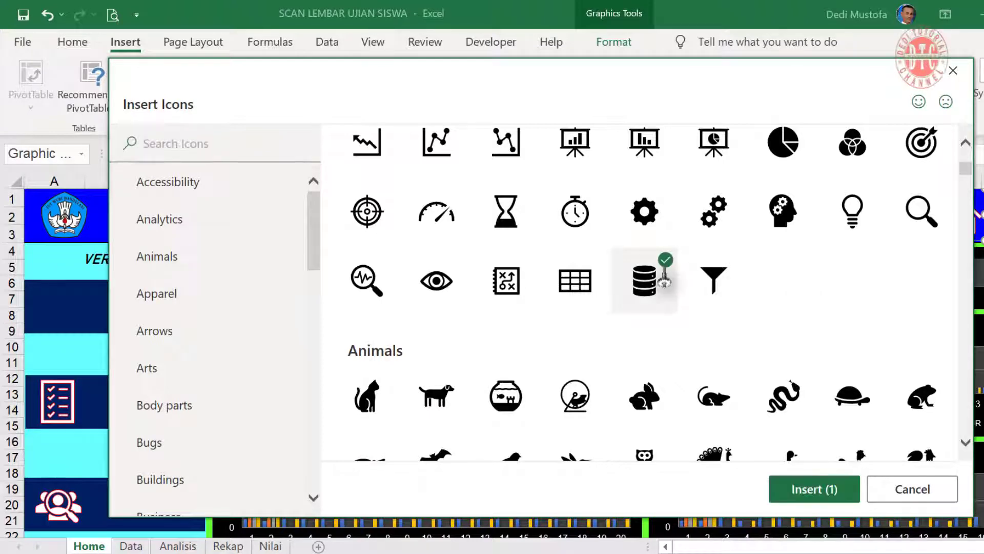
left_click(814, 489)
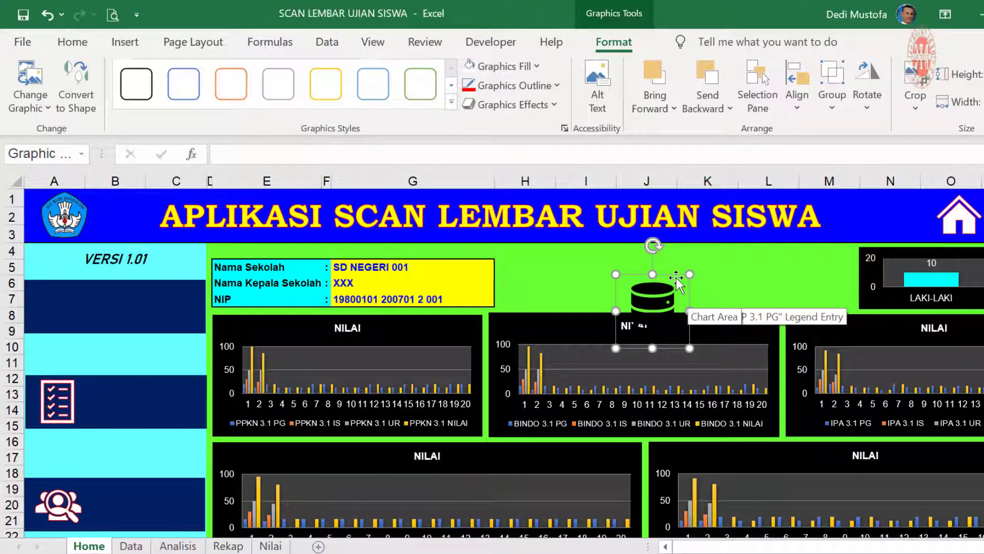
Style the database icon white with a red outline and place it in sidebar band A6–A8.
left_click_drag(677, 281, 670, 258)
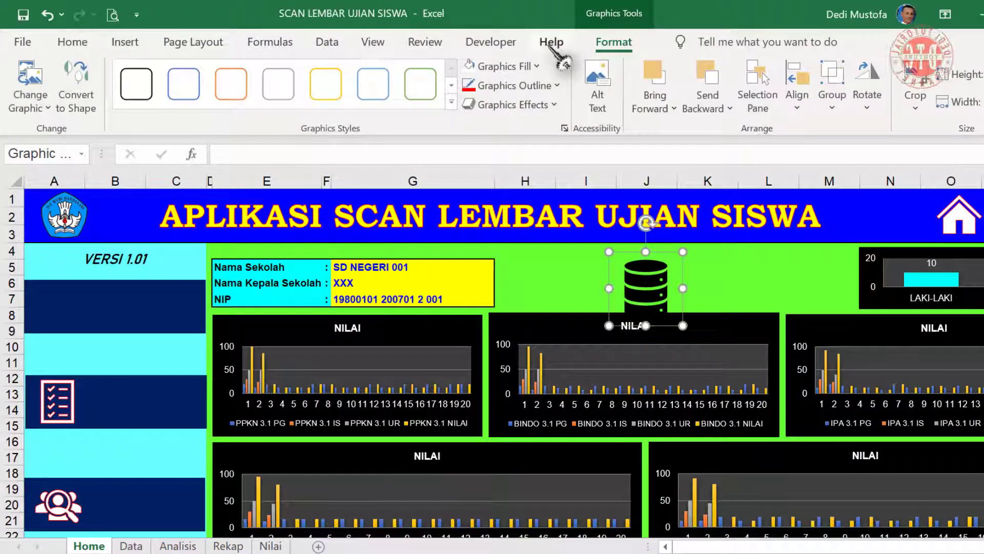
left_click(473, 82)
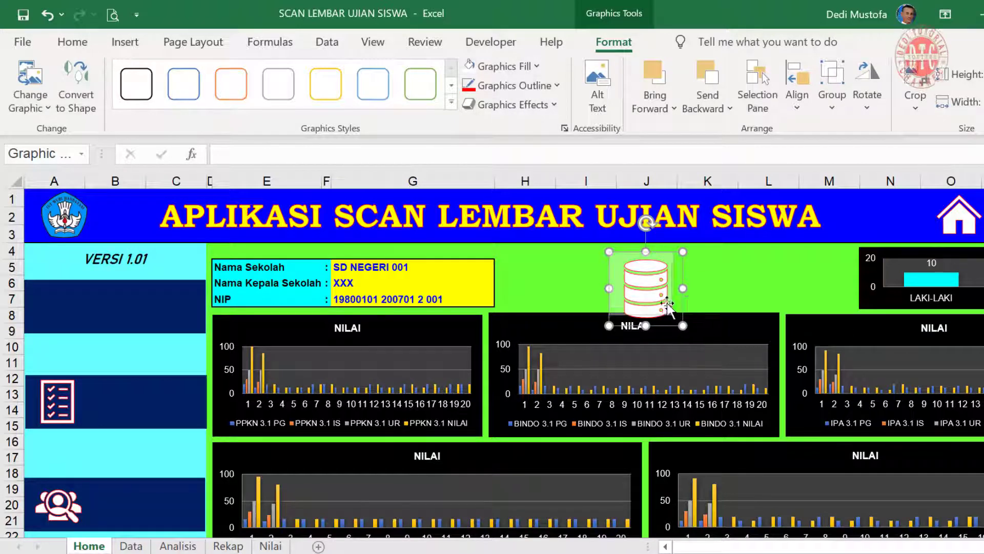
key("ctrl+z")
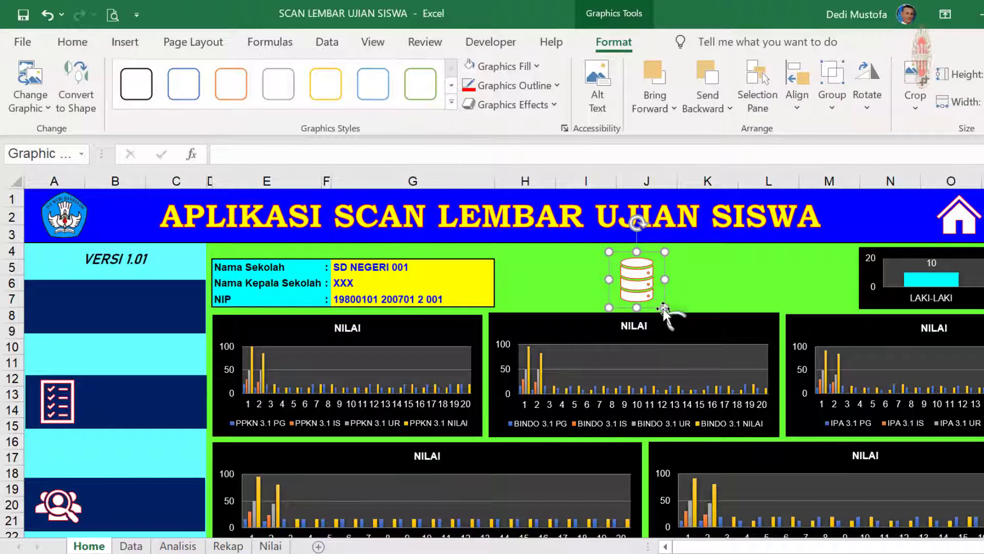
left_click_drag(659, 297, 79, 325)
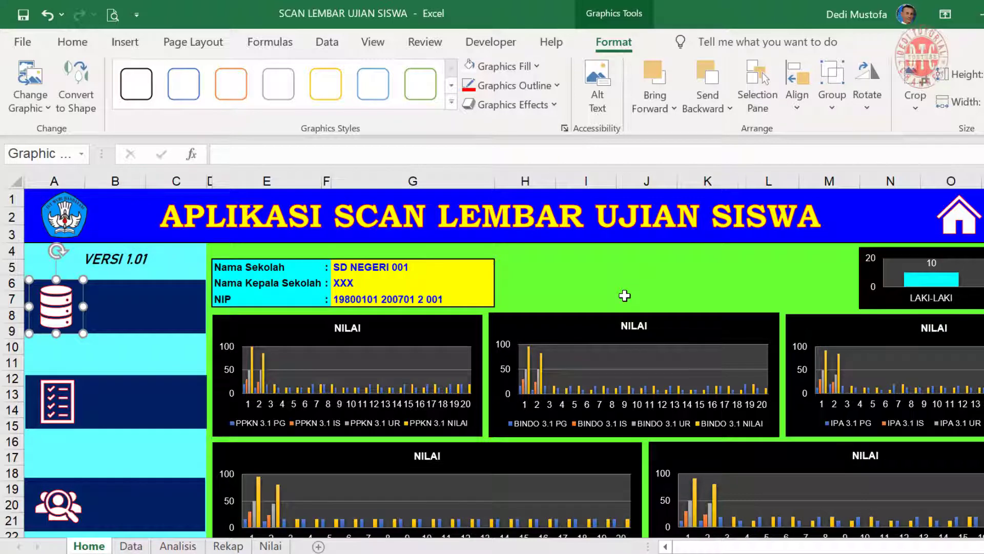
left_click(708, 267)
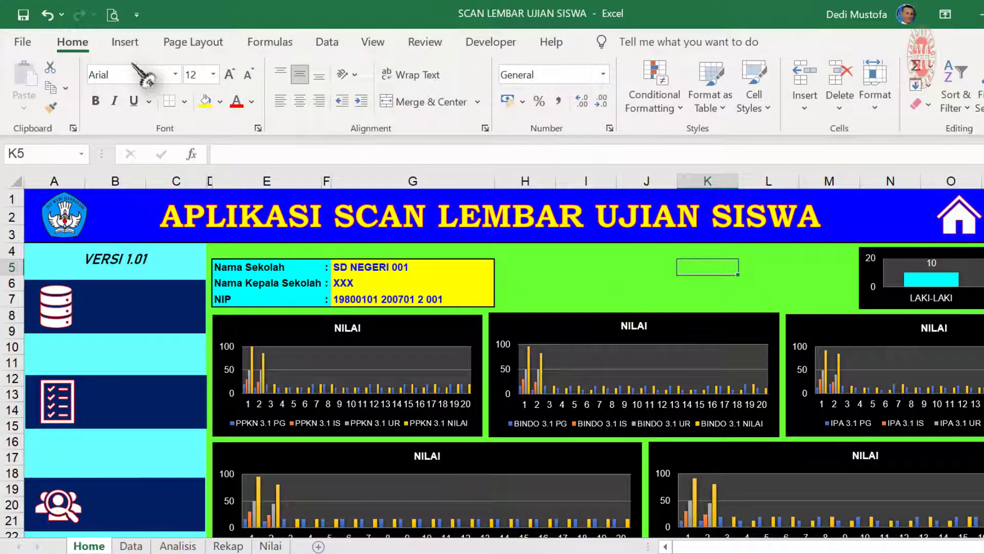
Draw a text box right of the school info box with content centred both ways.
left_click(128, 43)
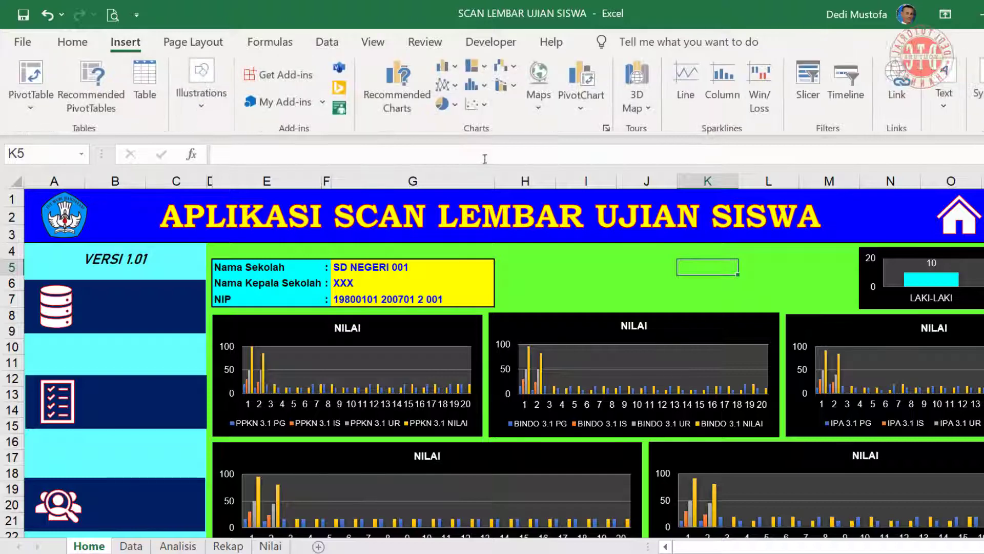
left_click(944, 100)
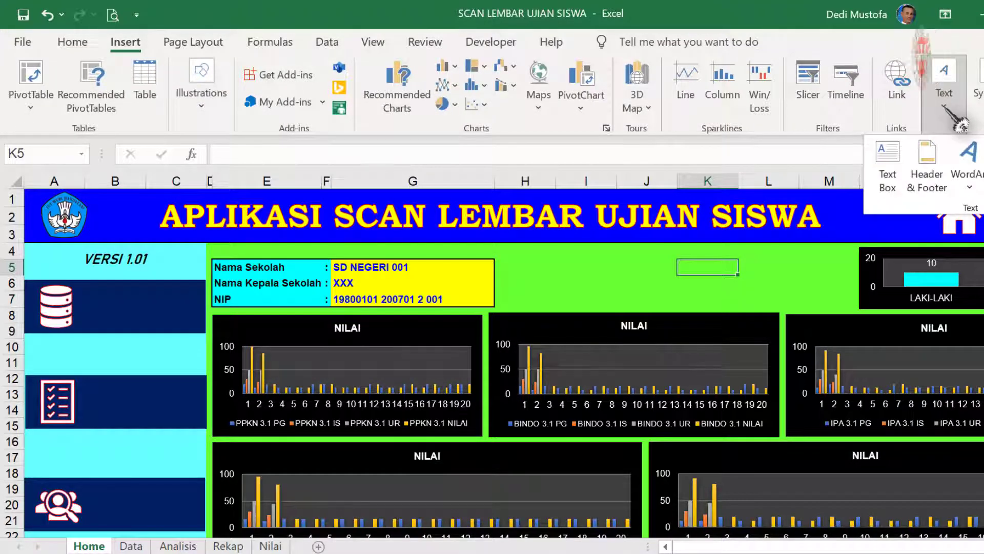
left_click(891, 163)
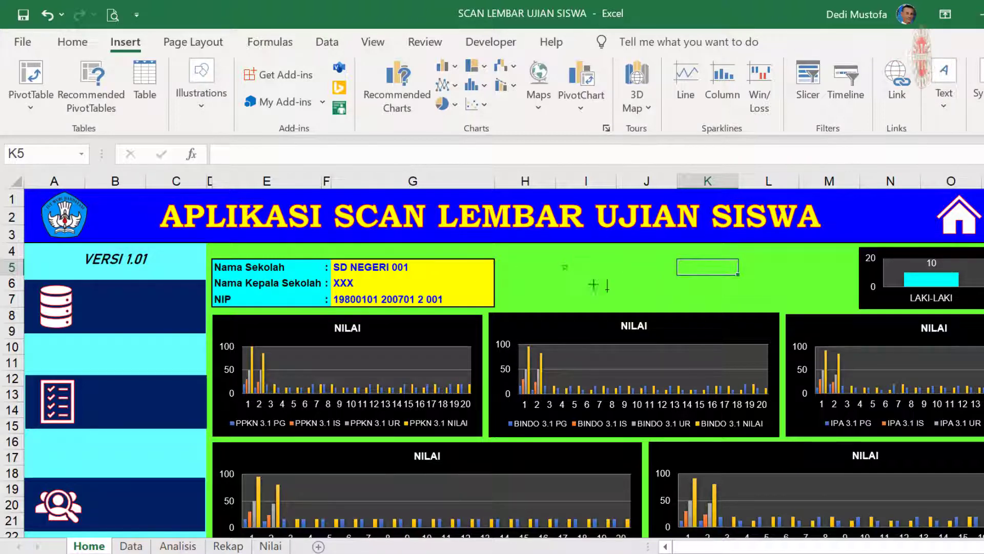
left_click_drag(564, 265, 725, 293)
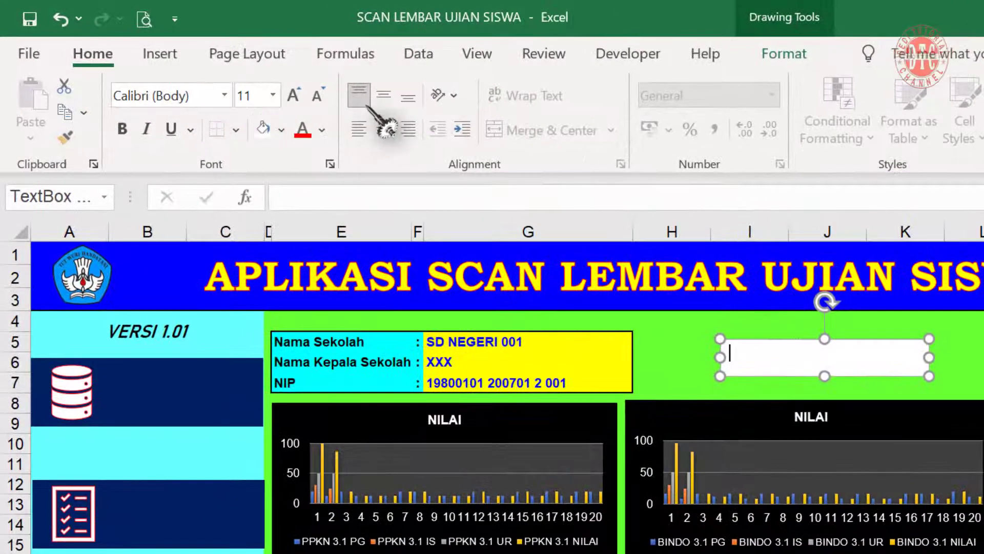
left_click(383, 95)
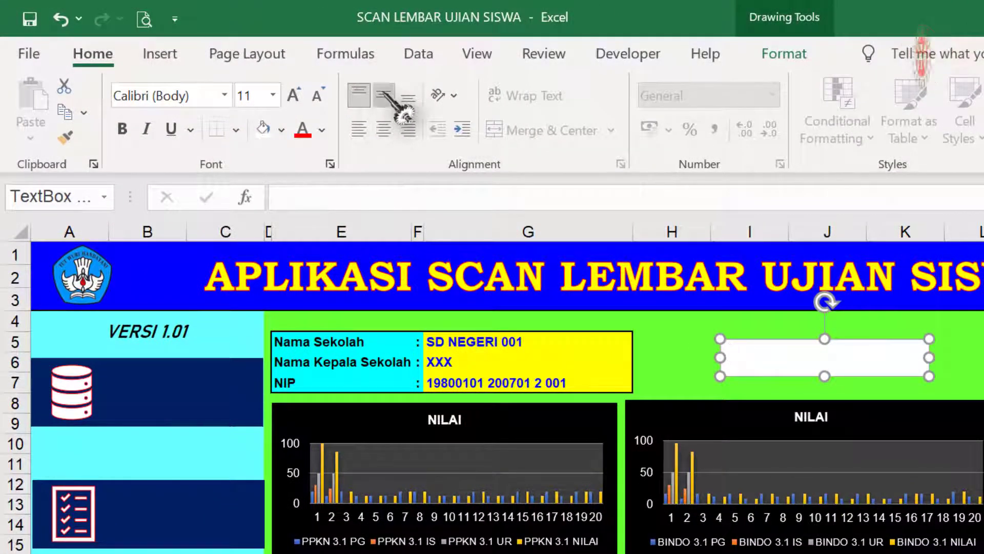
left_click(383, 128)
Format the Data text as bold 20-point Bookman Old Style and narrow the text box.
left_click(226, 96)
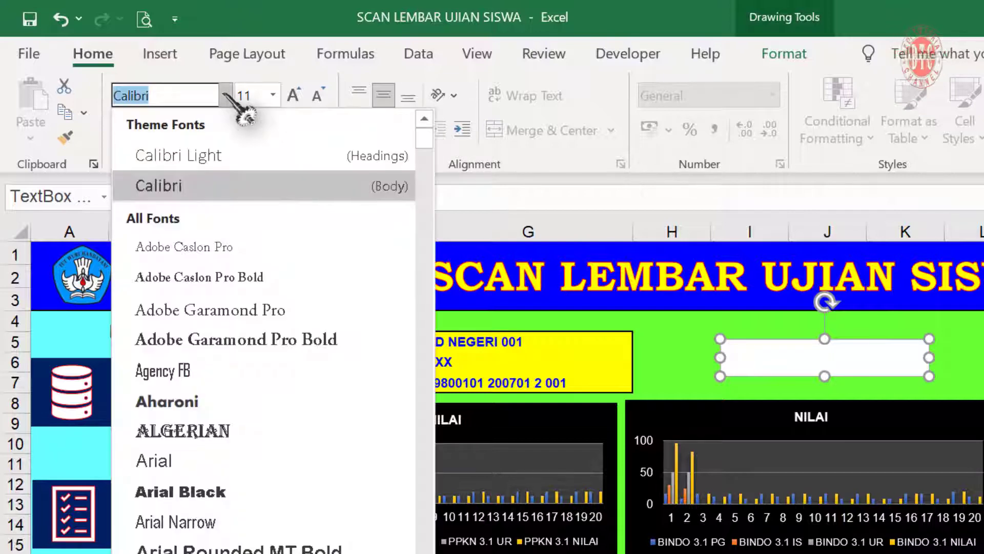
scroll(277, 430, "down", 5)
scroll(272, 441, "down", 3)
scroll(269, 448, "down", 4)
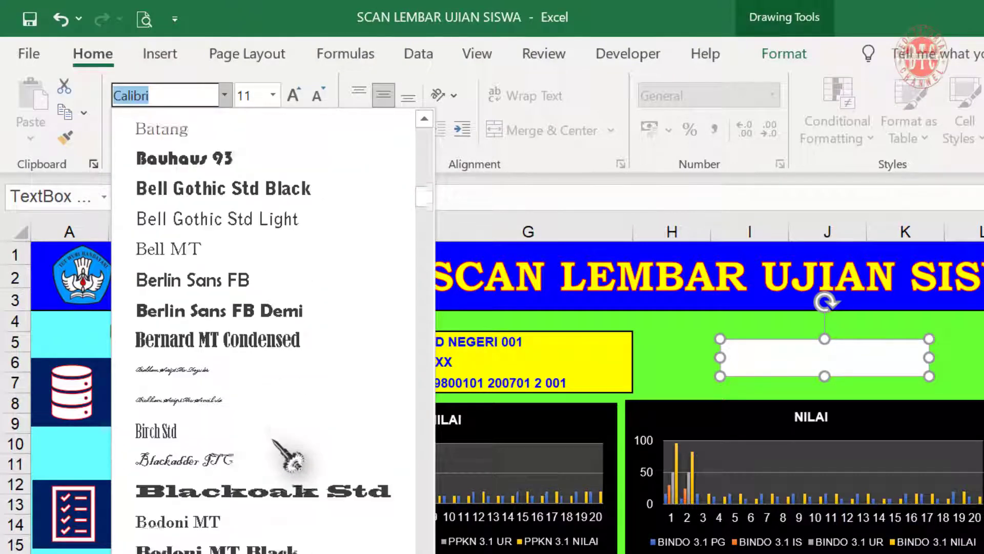
scroll(269, 448, "down", 1)
scroll(268, 435, "down", 4)
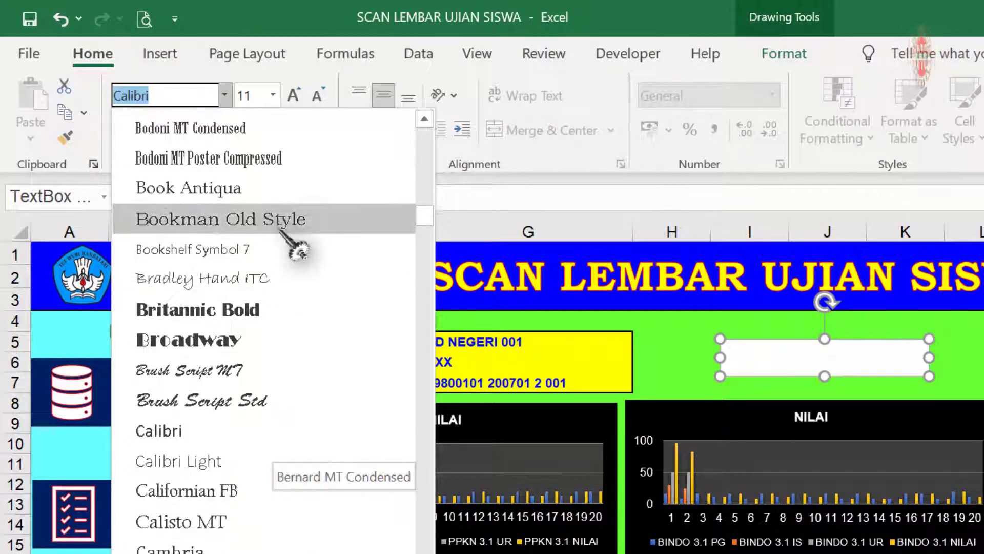
left_click(277, 221)
left_click(293, 96)
left_click(294, 96)
type("Data")
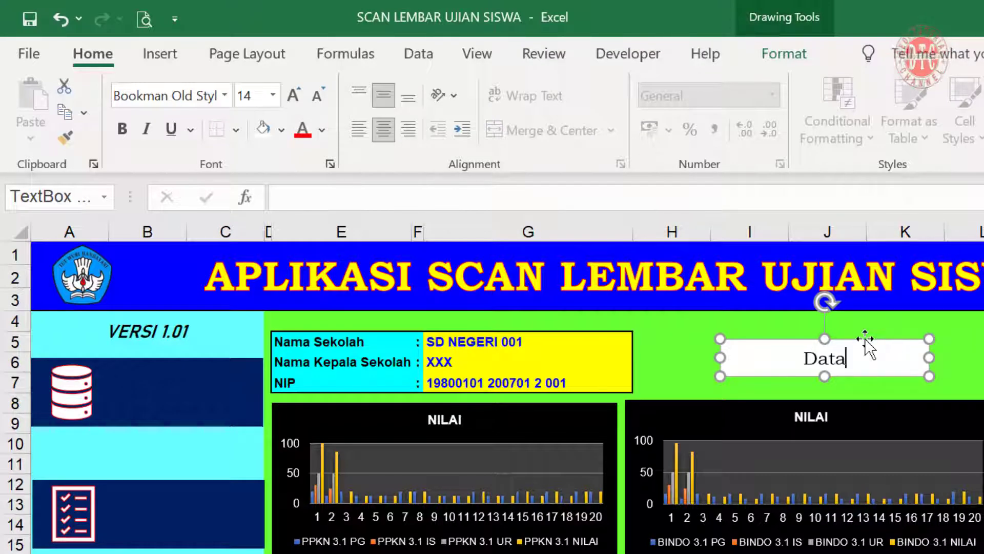
left_click(293, 96)
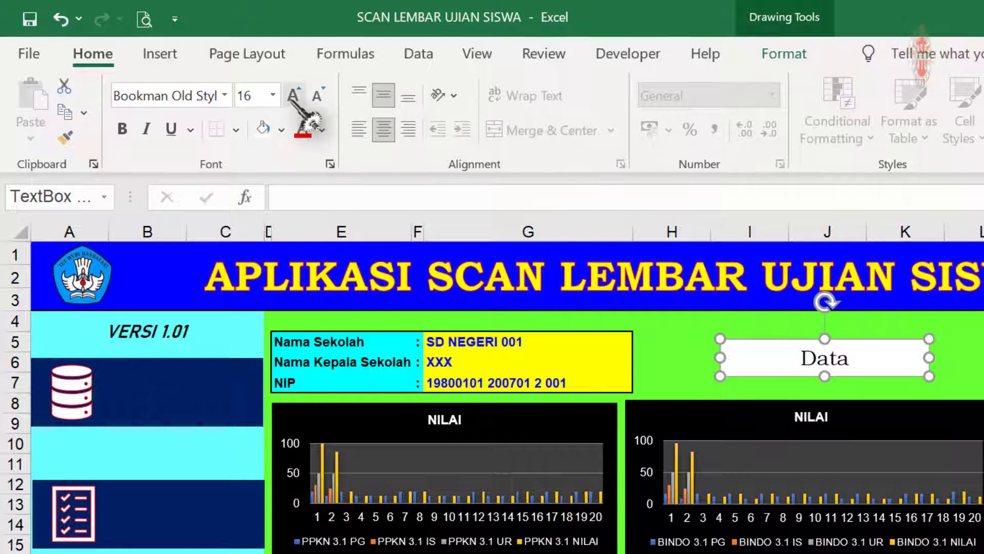
left_click(293, 96)
left_click(293, 96)
left_click(122, 129)
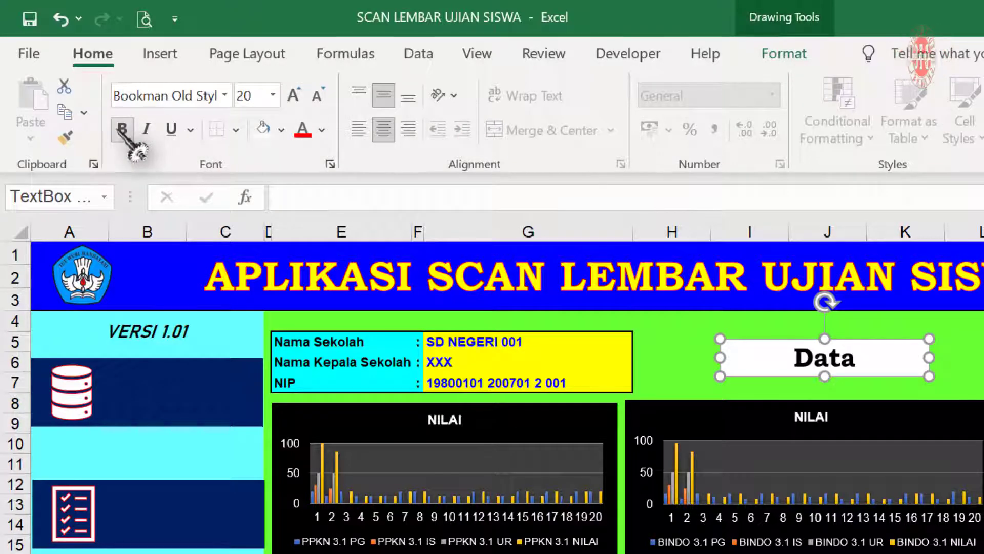
mouse_move(929, 357)
left_mouse_down()
mouse_move(858, 352)
mouse_move(890, 352)
left_mouse_up()
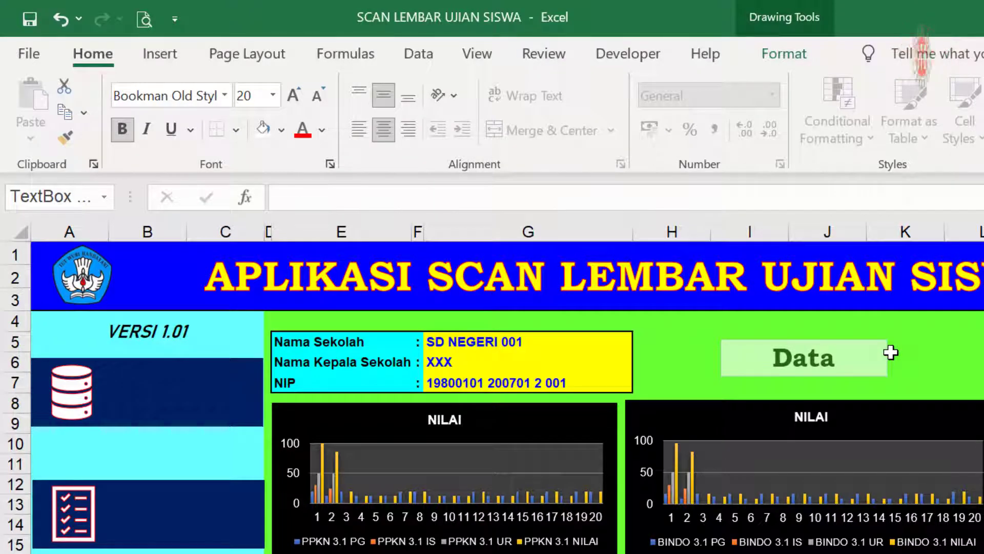
Left-align the Data label with white text, no fill, no outline, and place it on the first navy button.
left_click(359, 129)
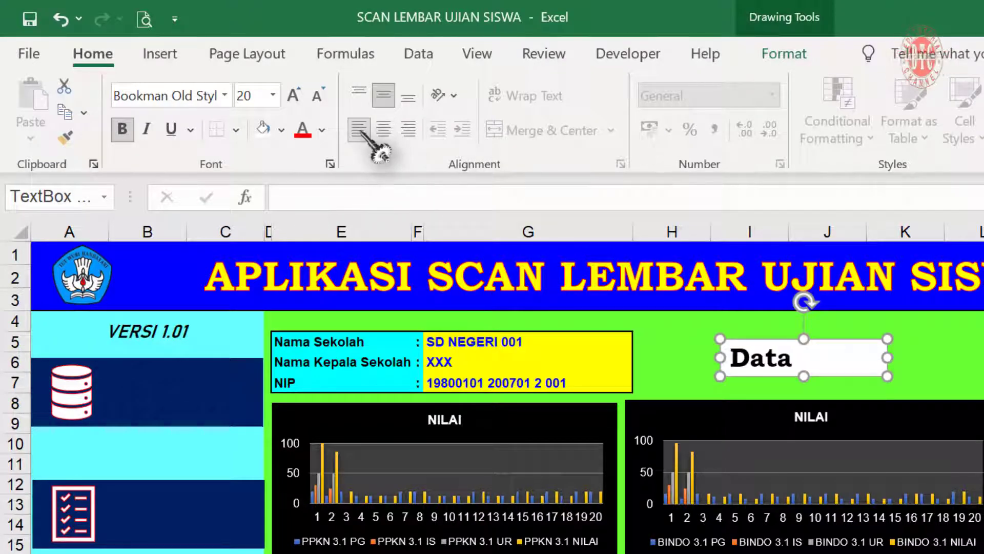
left_click(792, 55)
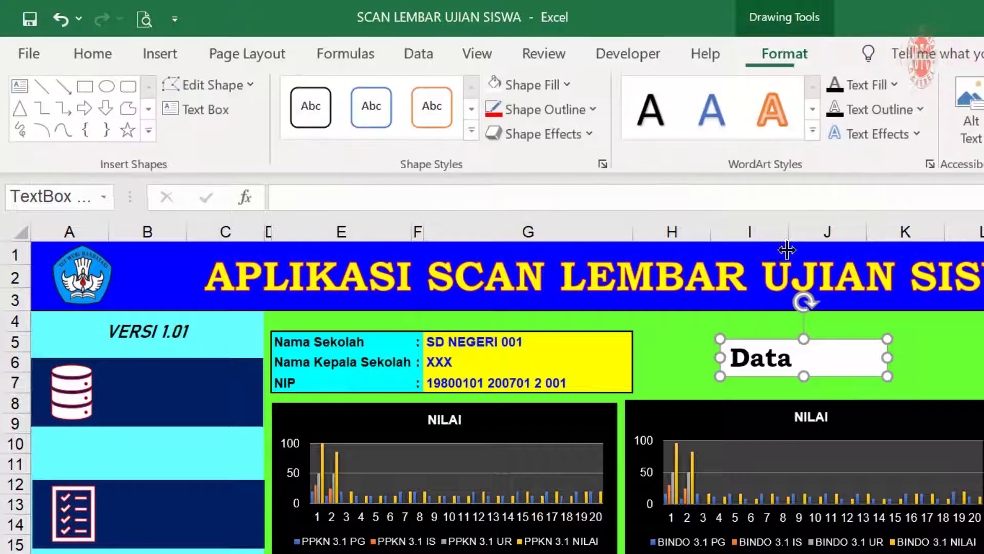
left_click(896, 87)
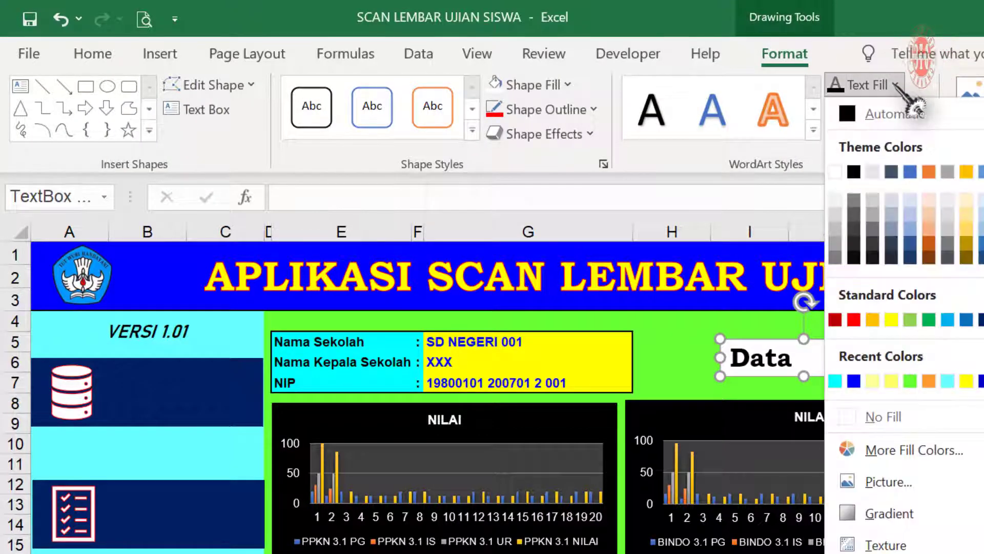
left_click(851, 193)
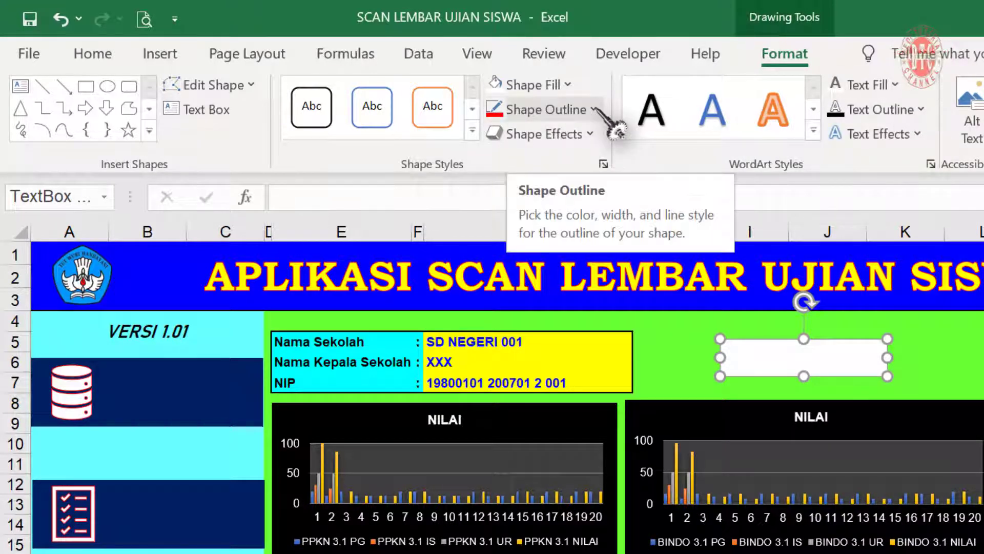
left_click(569, 87)
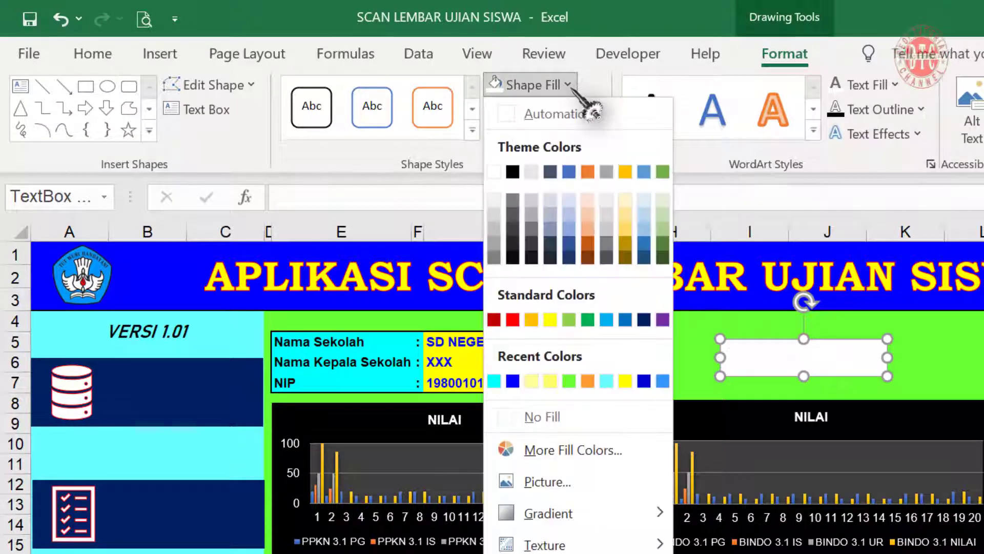
left_click(543, 416)
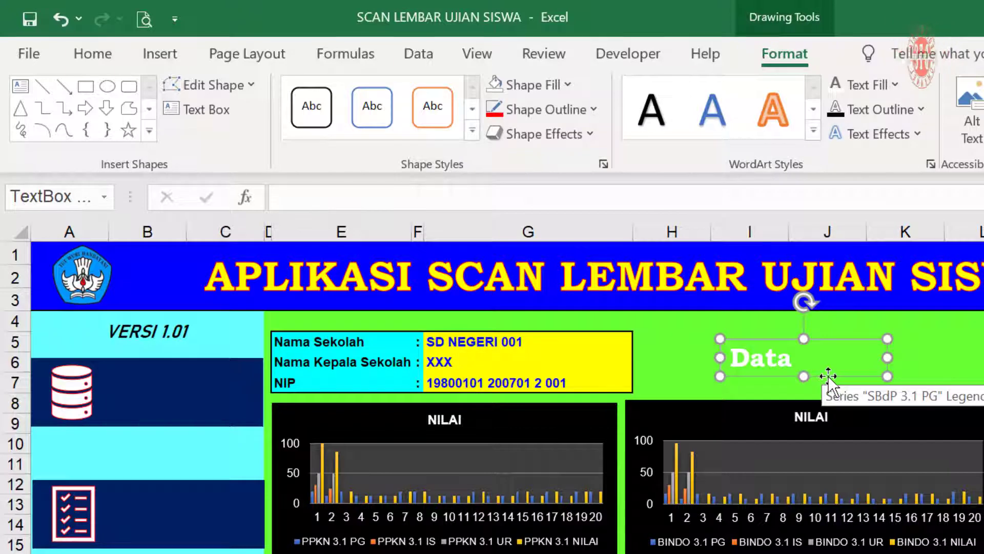
left_click(598, 113)
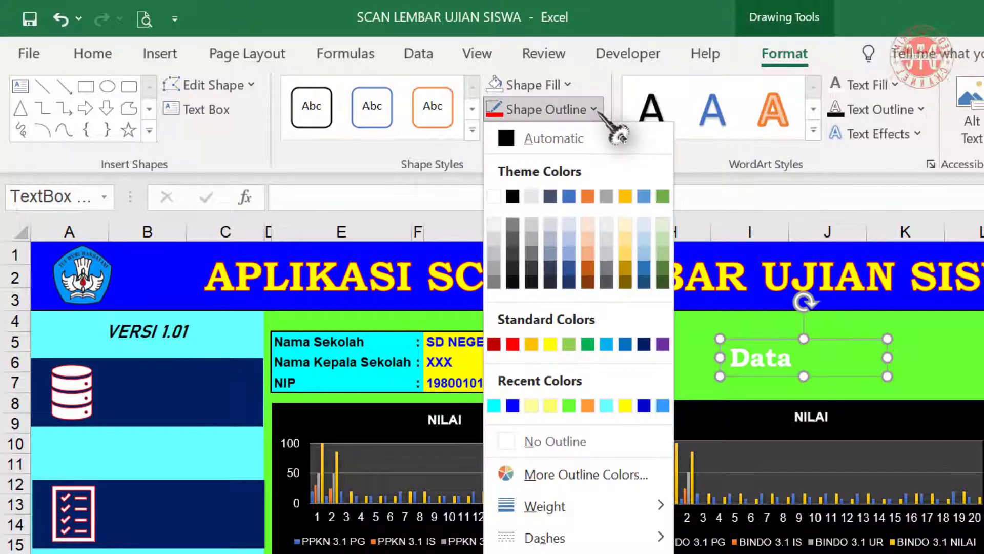
left_click(564, 441)
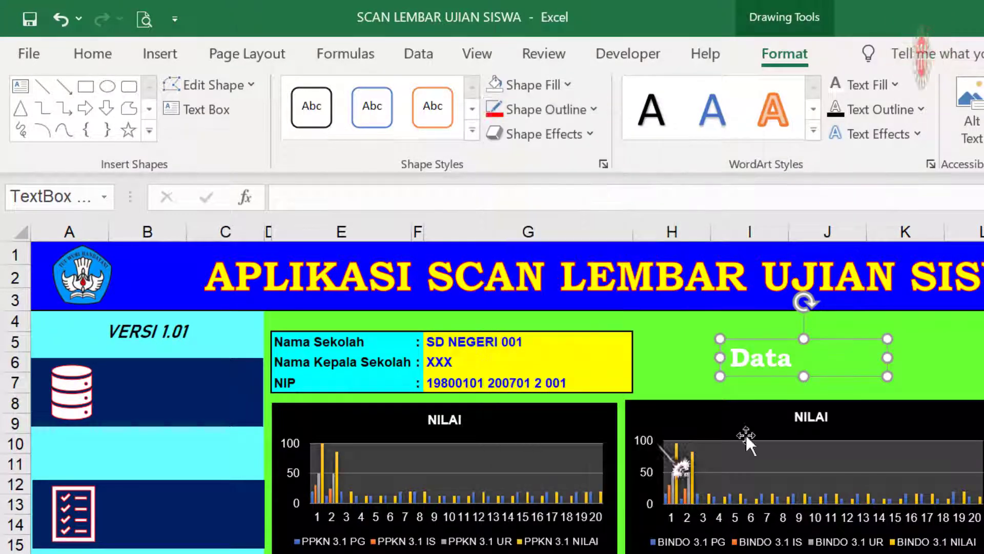
left_click_drag(852, 376, 230, 422)
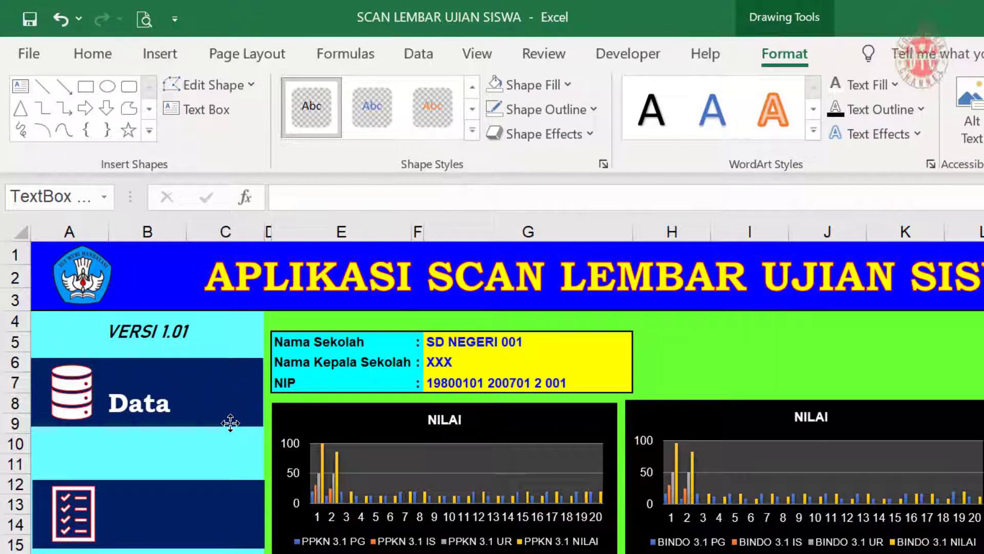
Duplicate the Data label twice and park both copies in the green area near columns H–K.
key("ctrl+d")
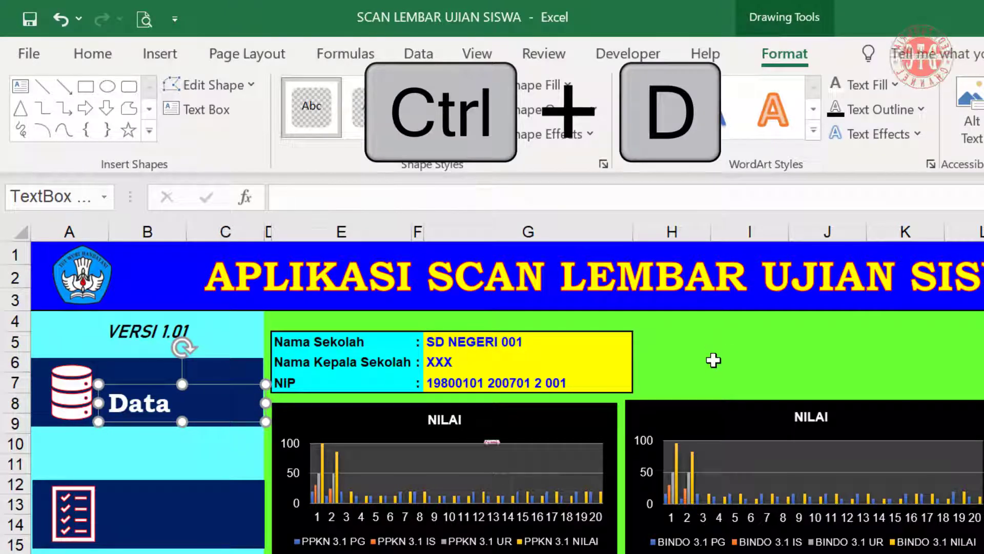
key("ctrl+d")
key("ctrl+d")
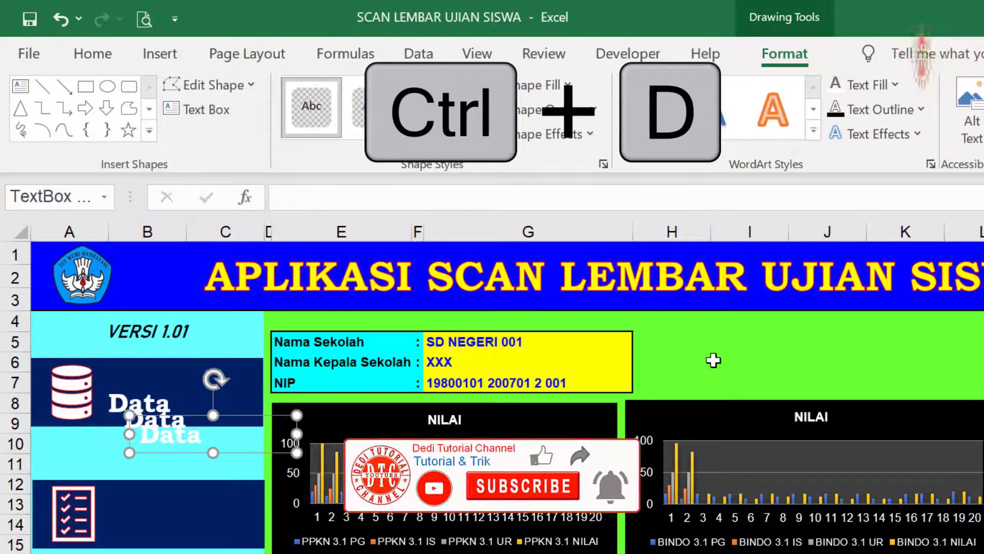
left_click_drag(244, 454, 808, 362)
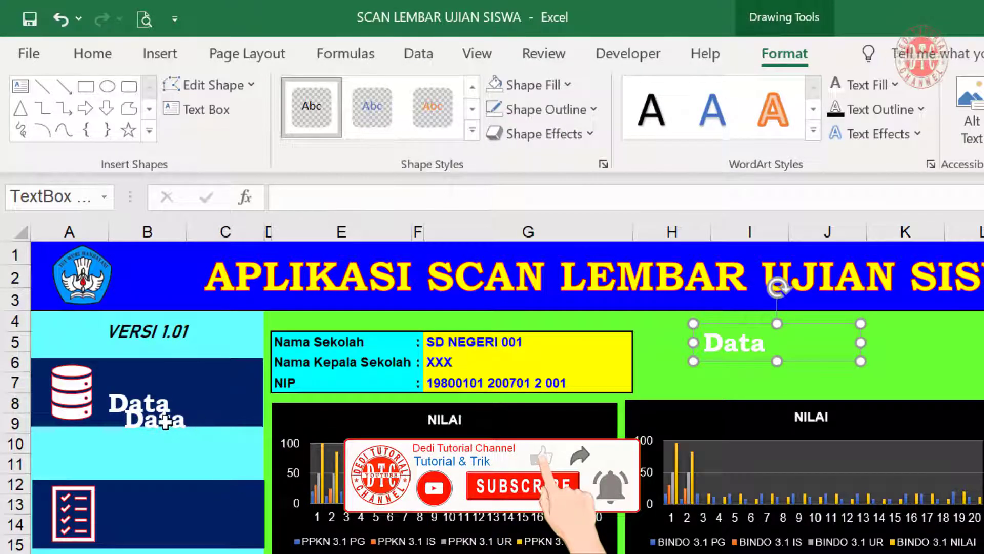
right_click(170, 425)
key("Escape")
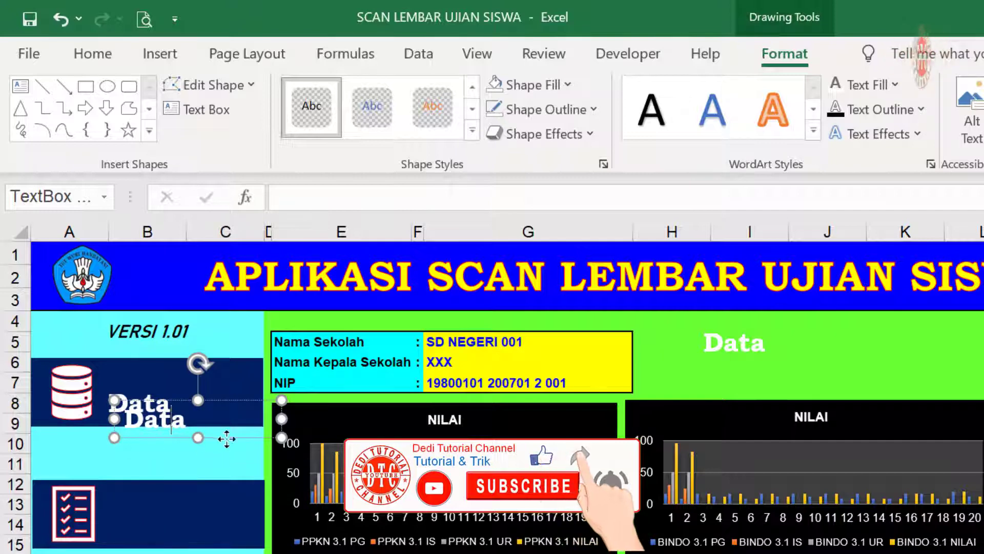
left_click_drag(221, 438, 932, 366)
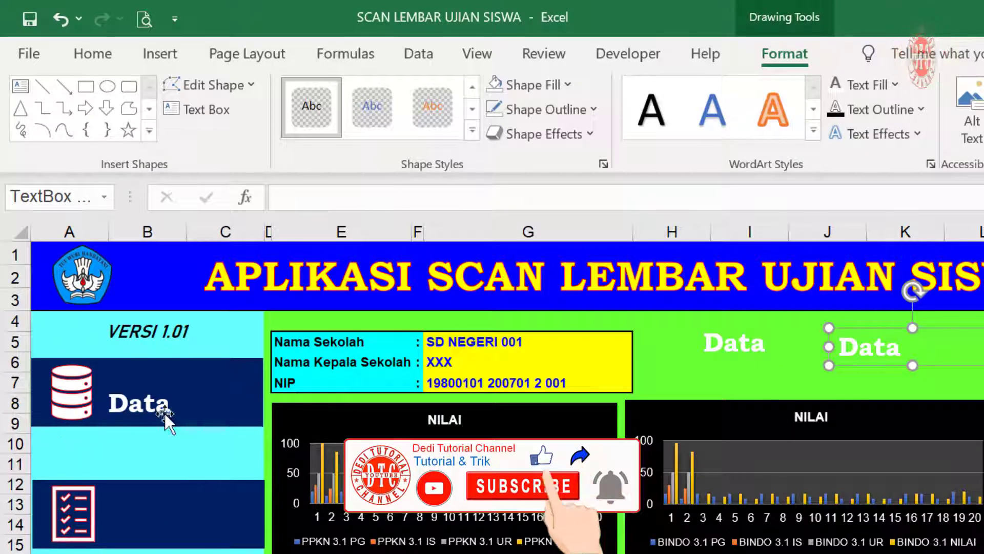
left_click(174, 405)
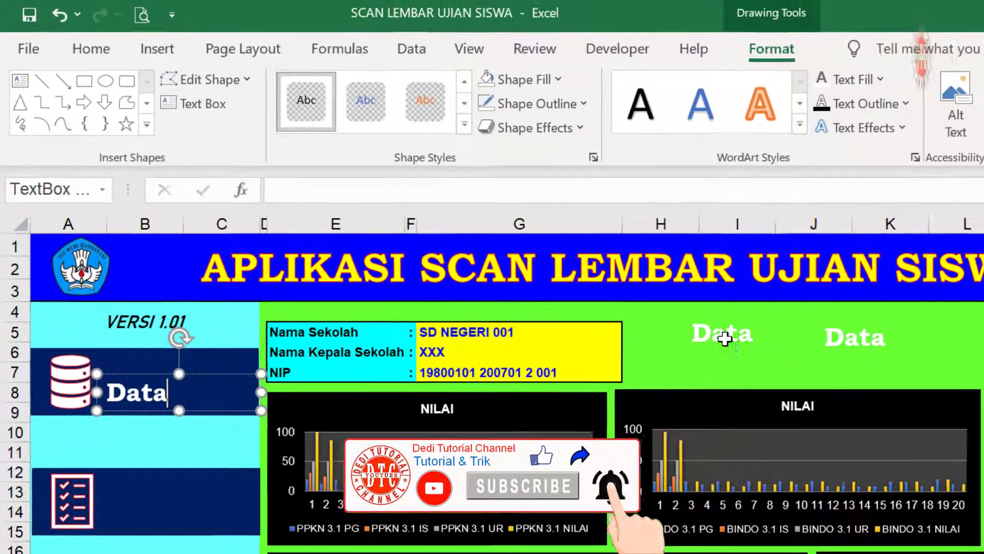
left_click(737, 344)
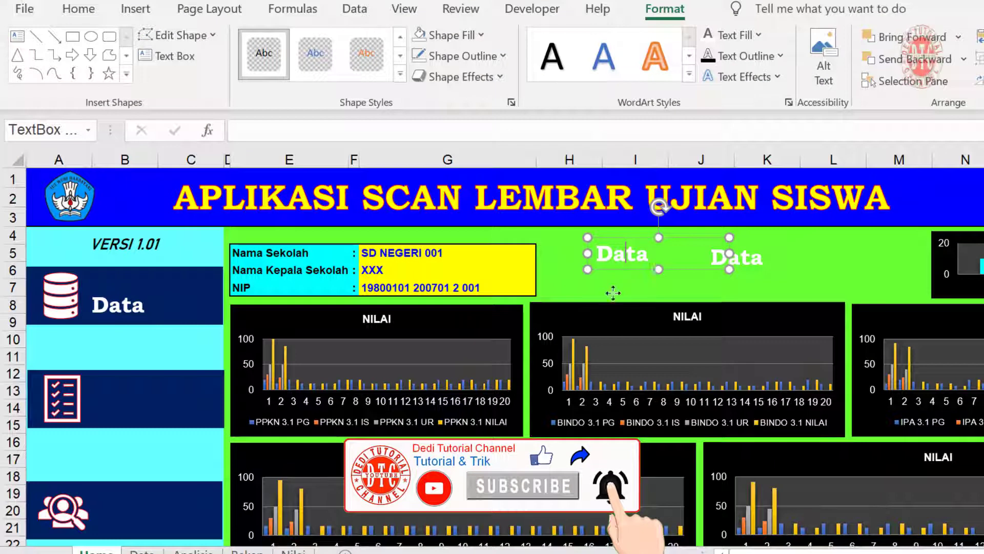
Position a Data copy on the second navy button and relabel it Analisis.
left_click_drag(613, 292, 132, 429)
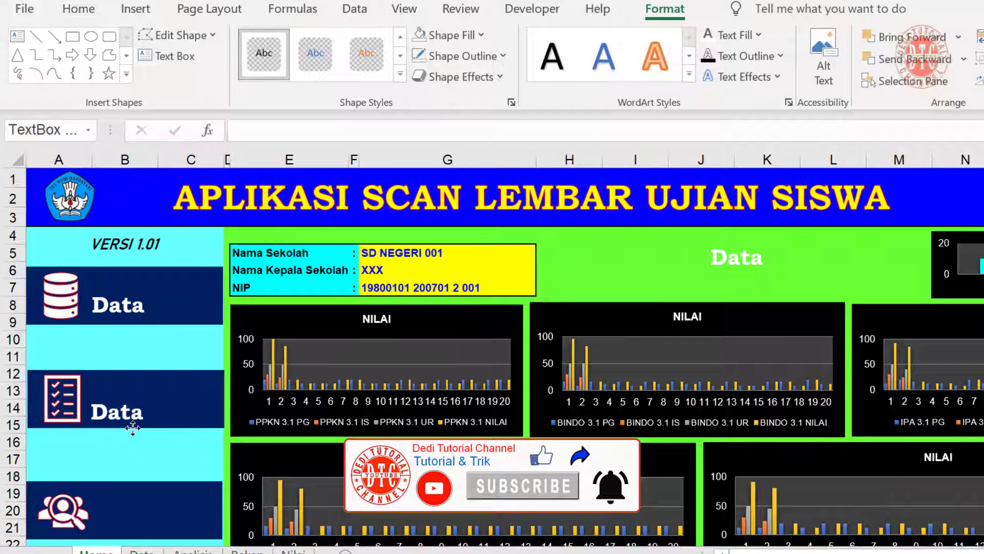
left_click_drag(133, 428, 133, 426)
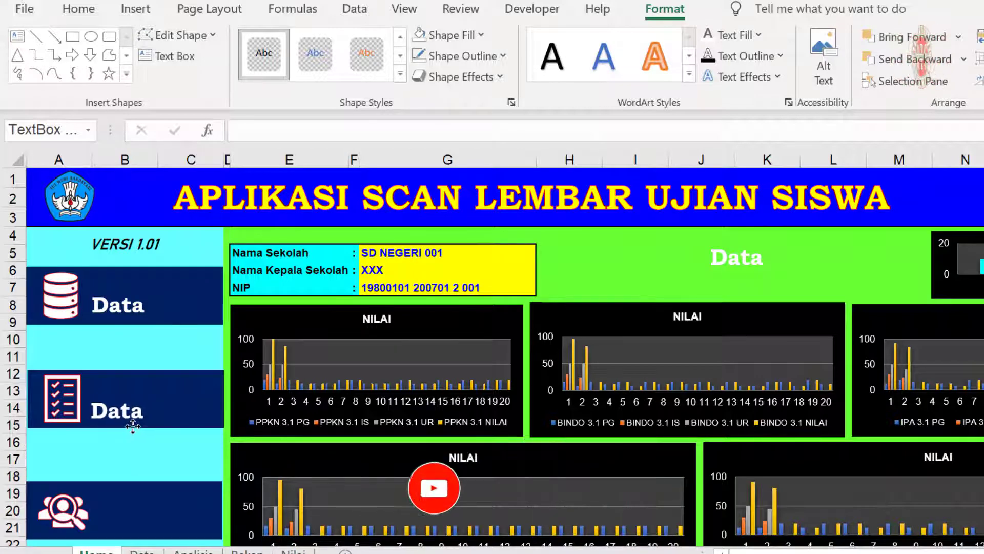
left_click_drag(133, 426, 145, 418)
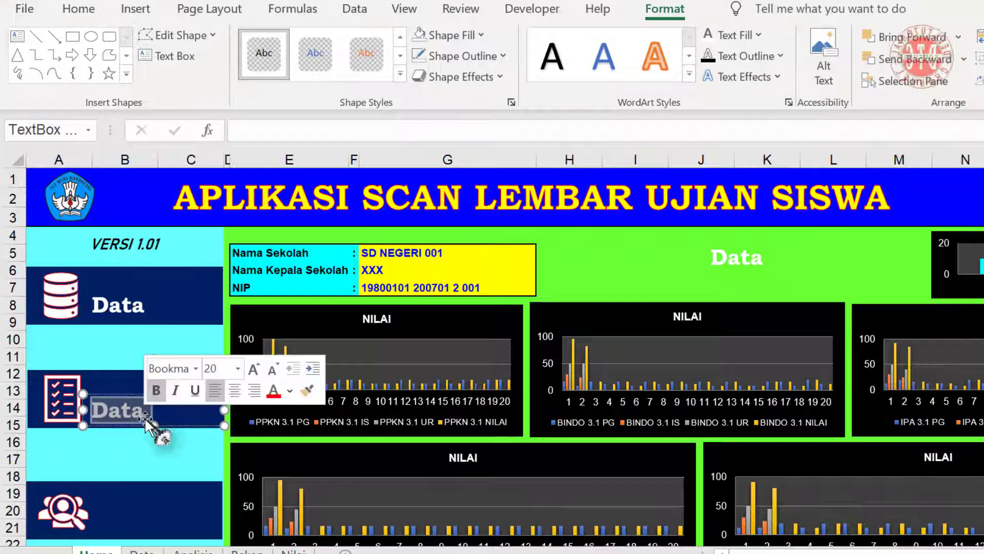
type("Analisis")
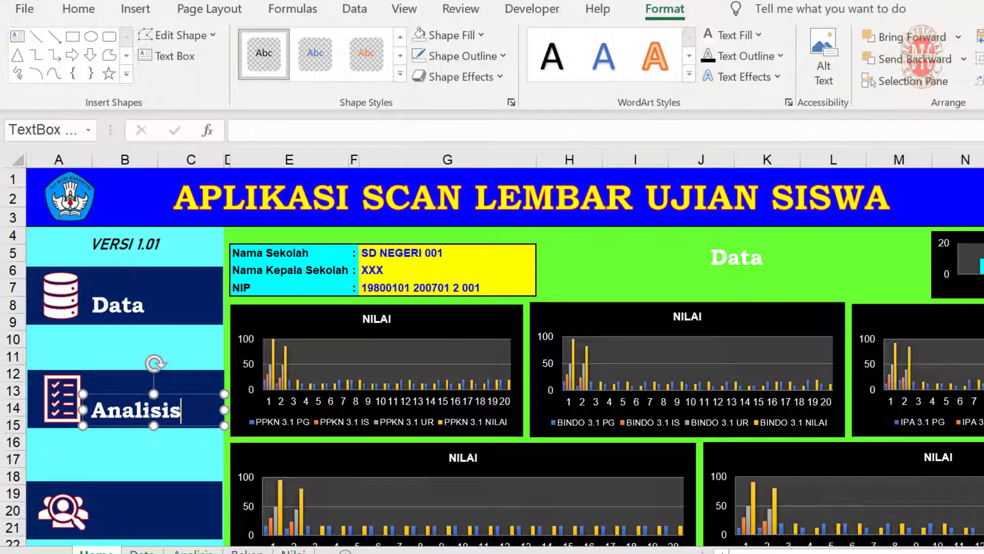
Position the last Data copy on the third navy button and relabel it Rekap.
left_click(762, 266)
left_click_drag(794, 274, 181, 535)
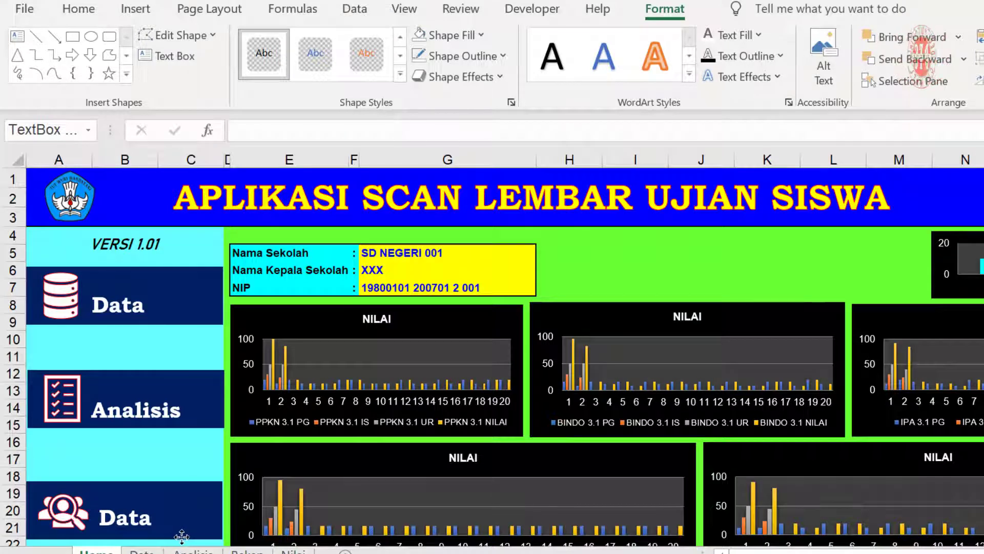
left_click_drag(182, 537, 181, 537)
scroll(284, 483, "down", 1)
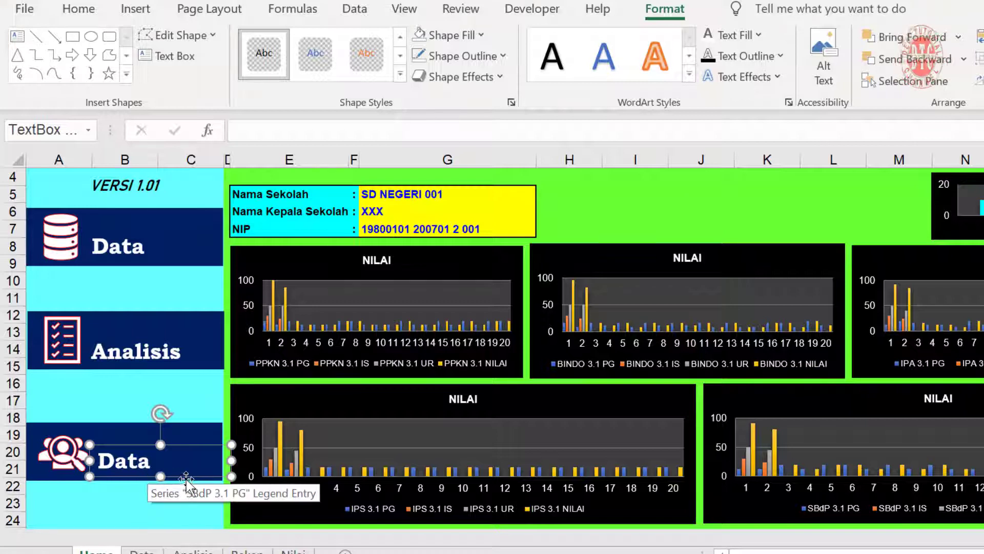
left_click_drag(101, 459, 147, 460)
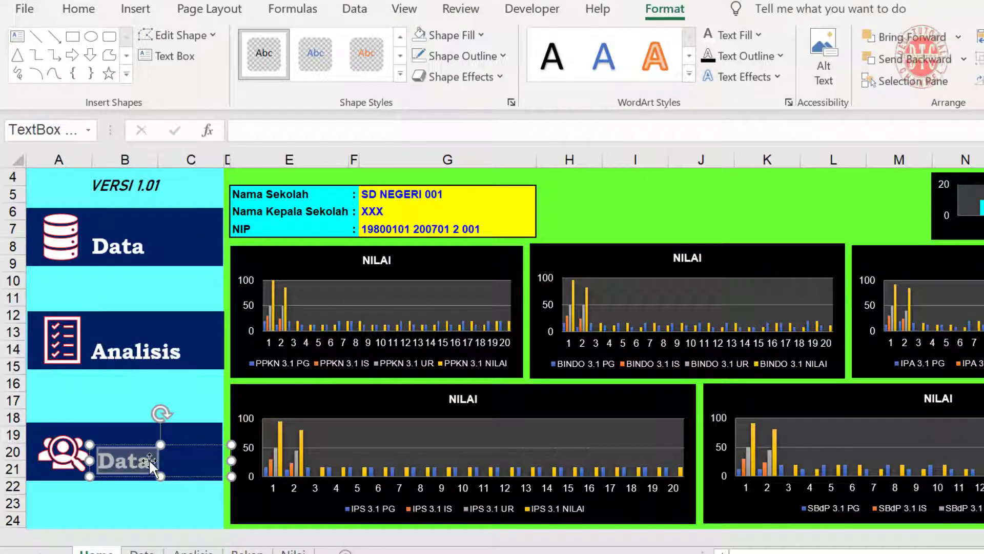
type("Rekap")
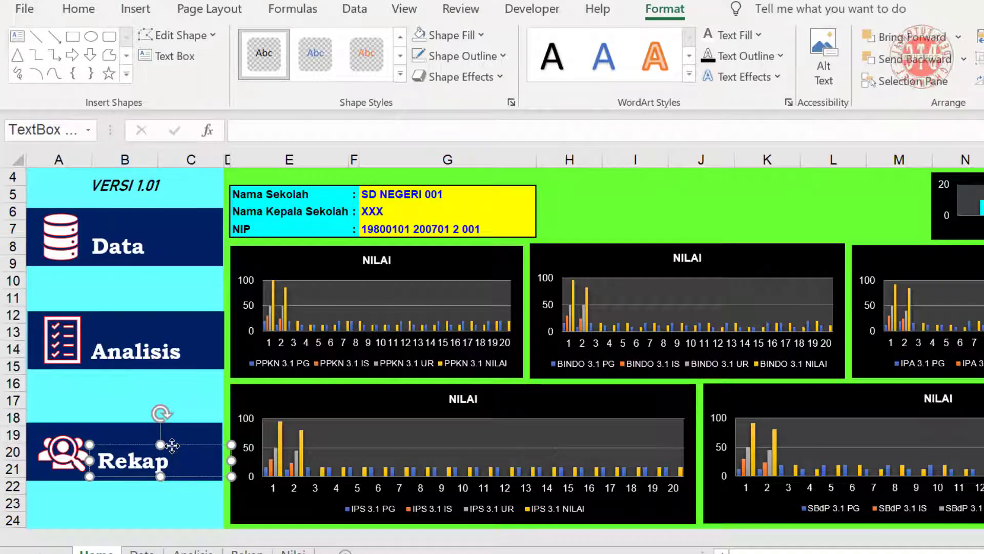
key("Right")
key("Right")
key("Right")
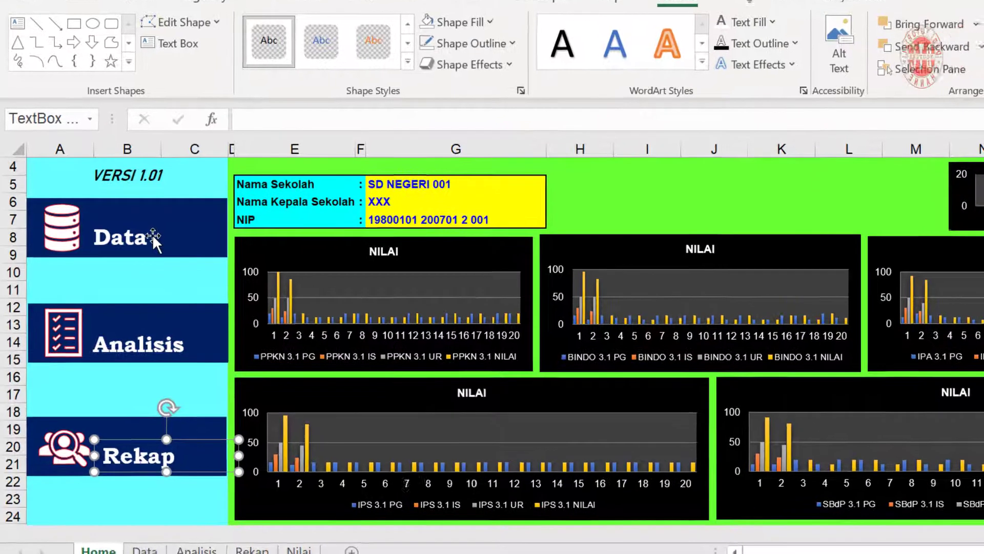
left_click(151, 238)
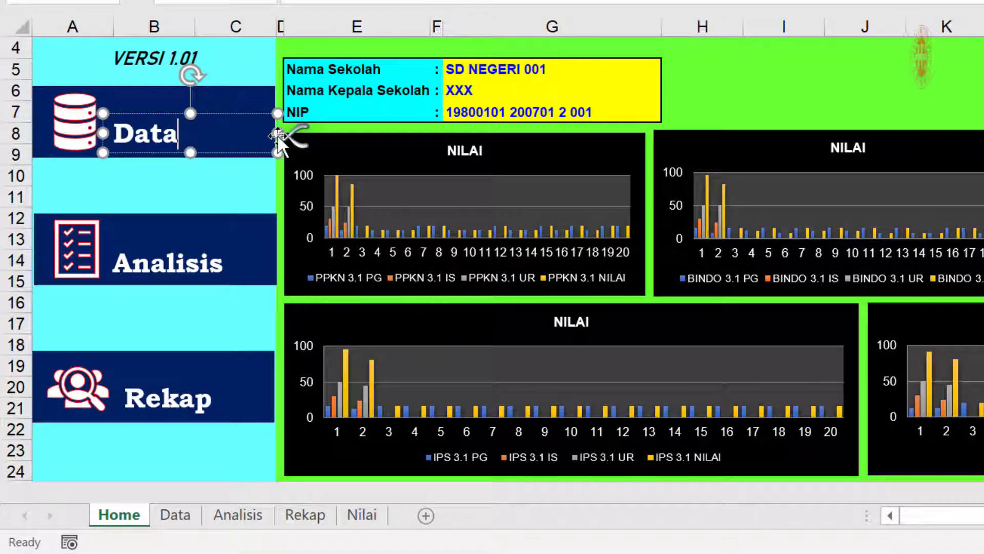
Narrow the Data, Analisis and Rekap label text boxes from the right.
left_click_drag(275, 135, 273, 136)
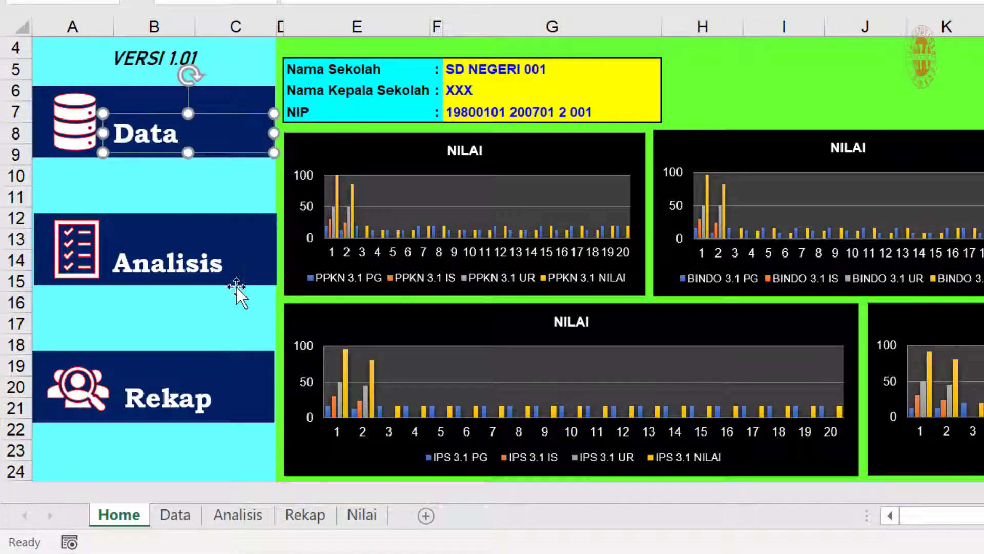
left_click(224, 254)
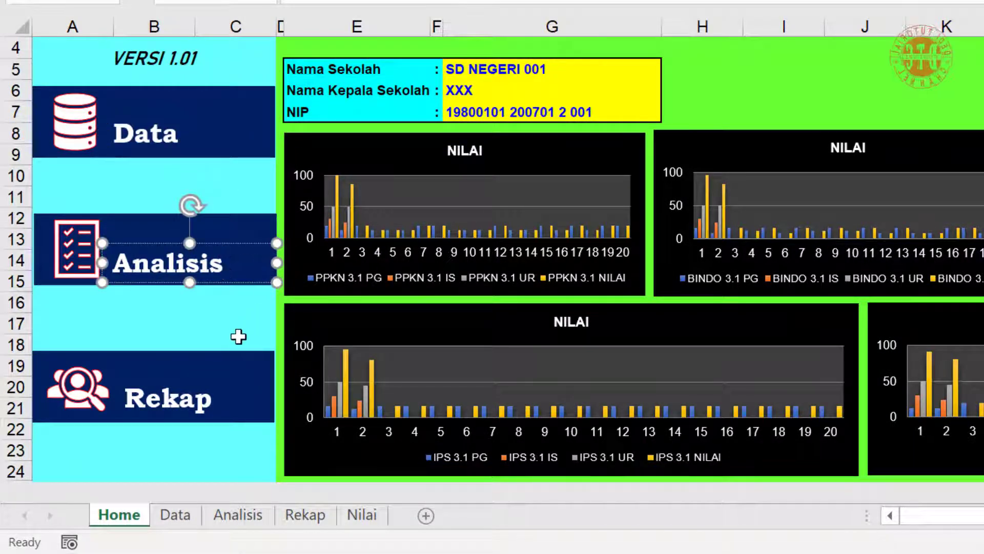
left_click_drag(272, 261, 267, 259)
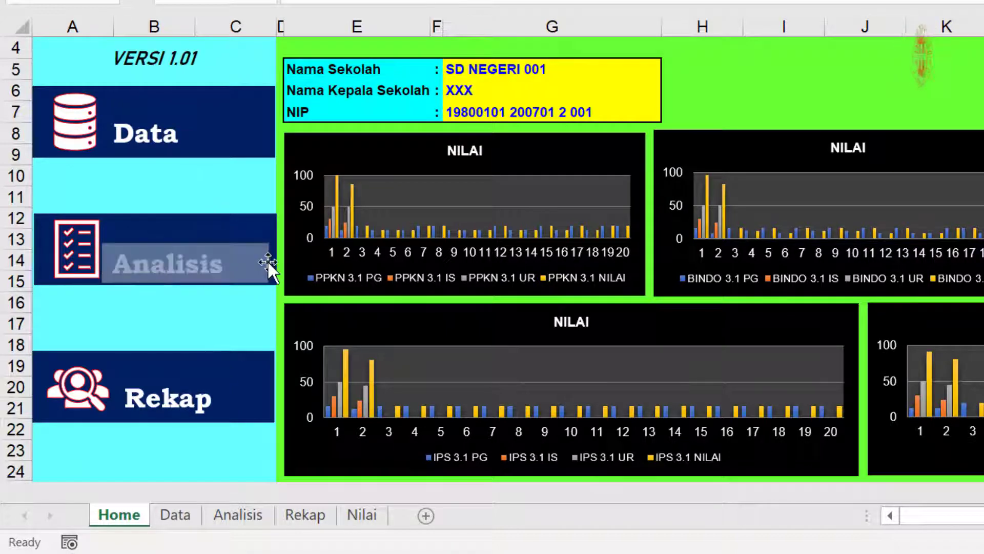
left_click(232, 382)
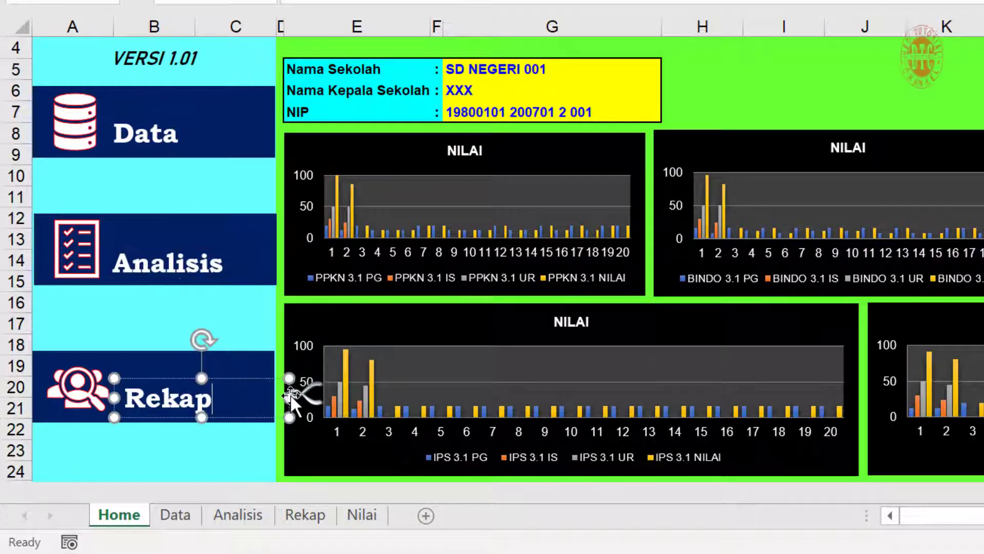
left_click_drag(290, 397, 269, 398)
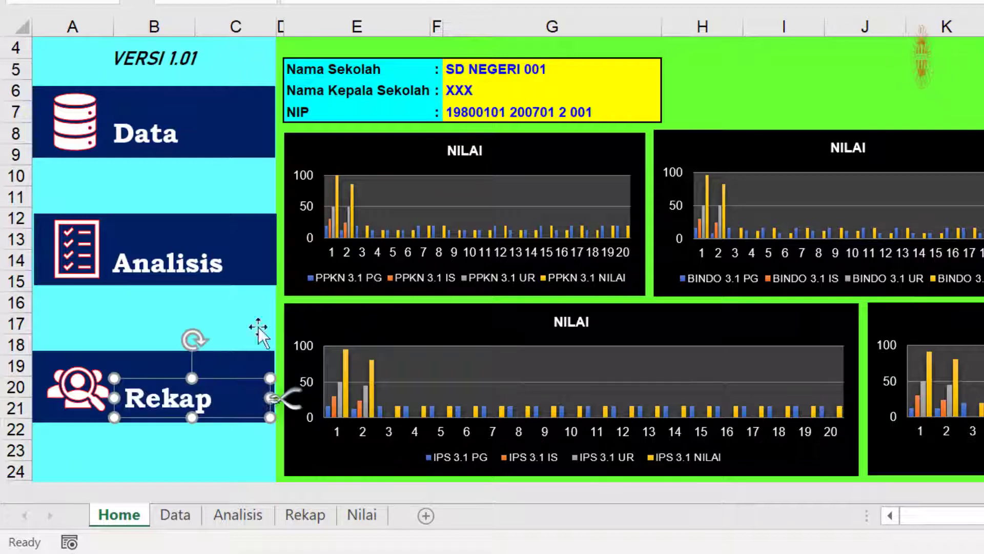
Group the database icon with the Data label and the checklist icon with Analisis.
left_click(182, 133)
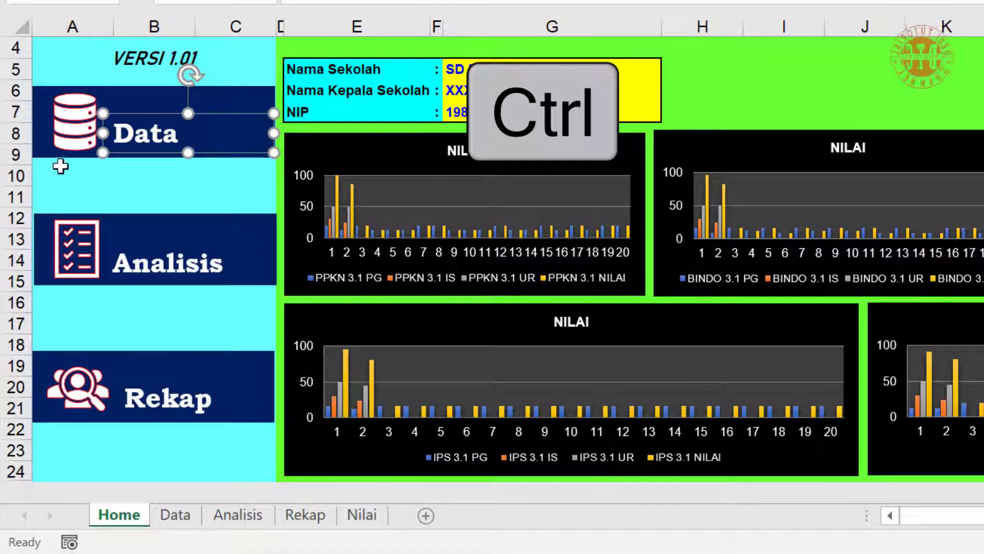
left_click(74, 143, "ctrl")
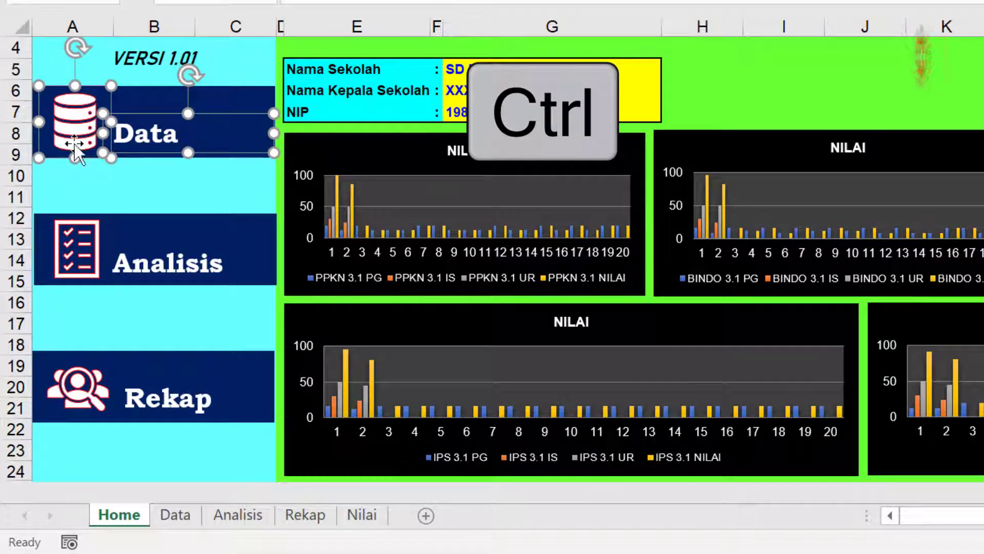
right_click(74, 144)
mouse_move(136, 294)
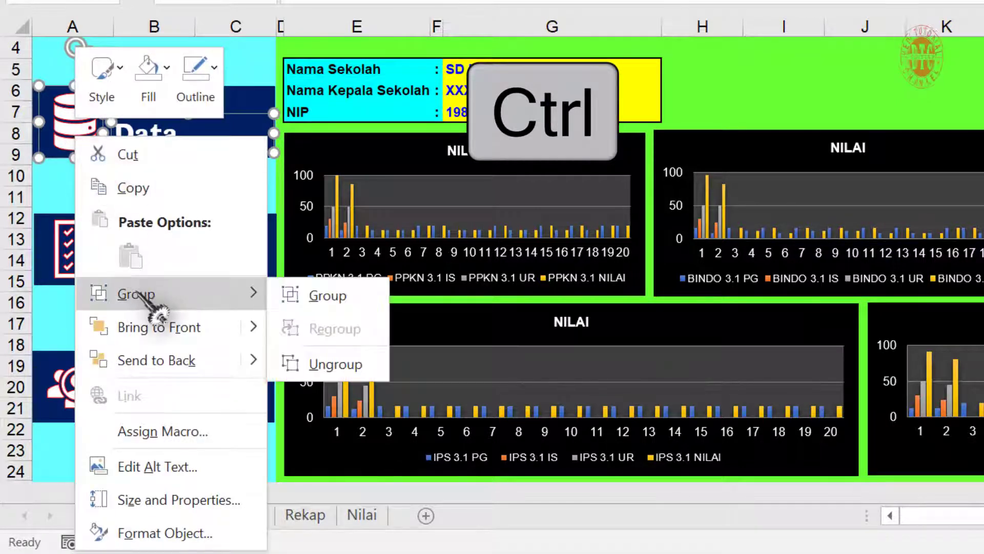
left_click(297, 292)
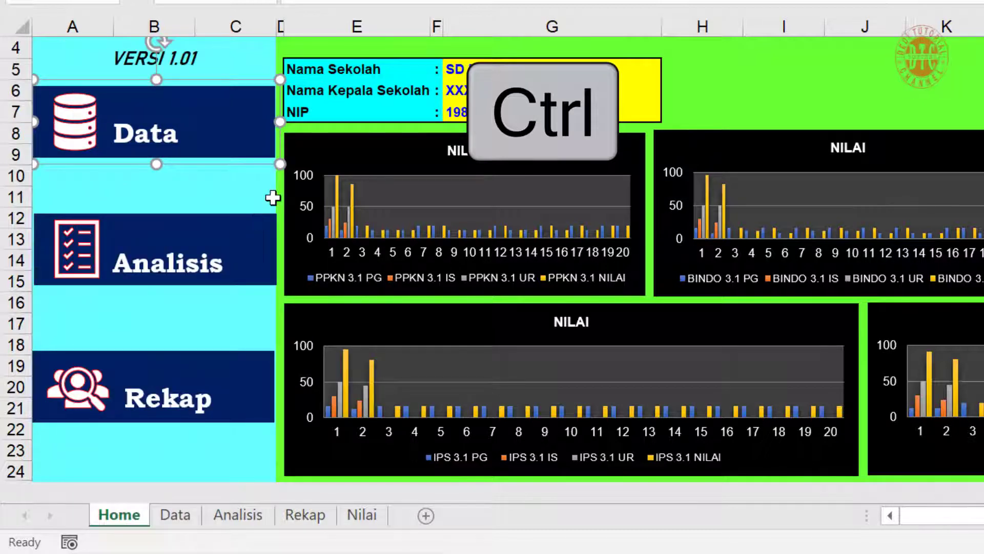
left_click(205, 264)
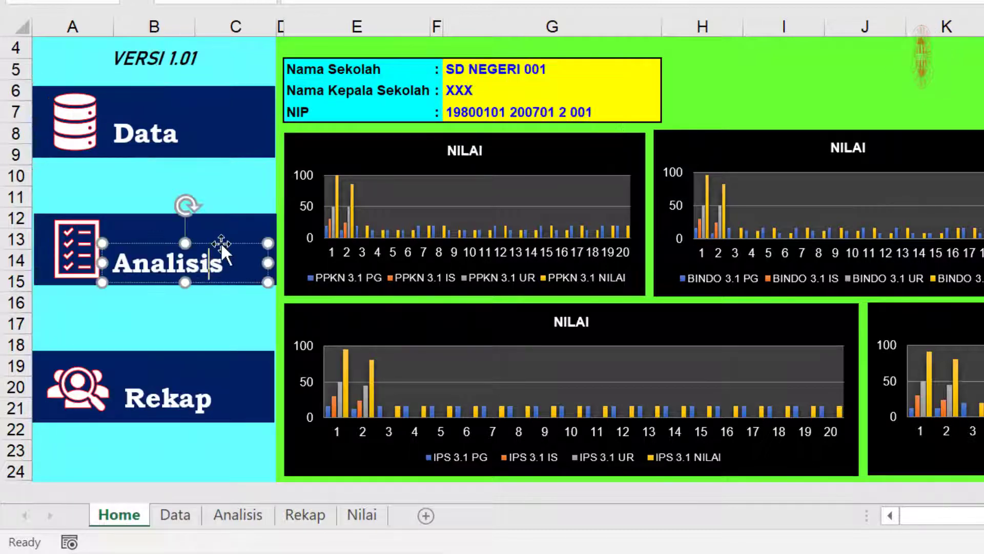
left_click(68, 272, "ctrl")
right_click(69, 272)
mouse_move(158, 16)
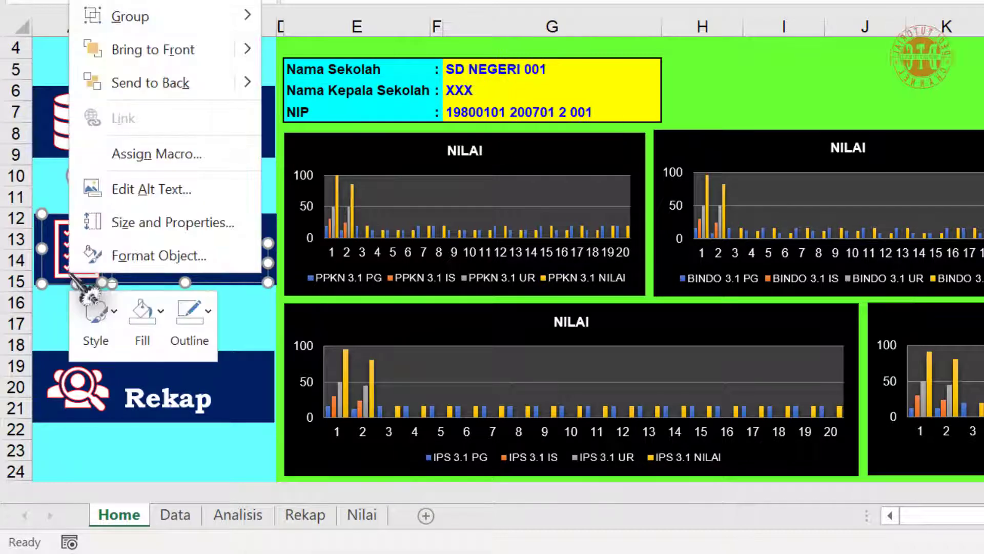
left_click(287, 18)
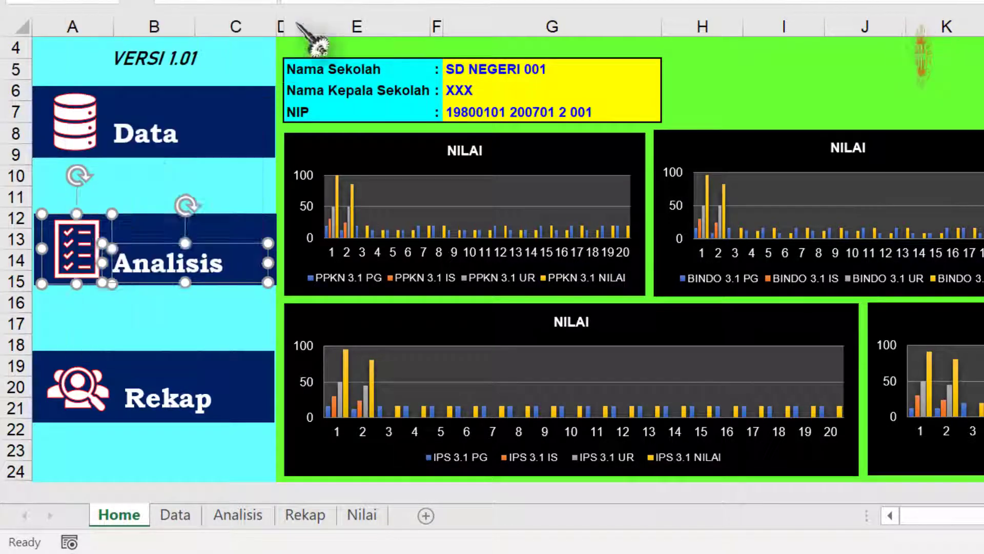
Group the Rekap icon with its label into one button.
scroll(216, 294, "down", 1)
left_click(172, 315)
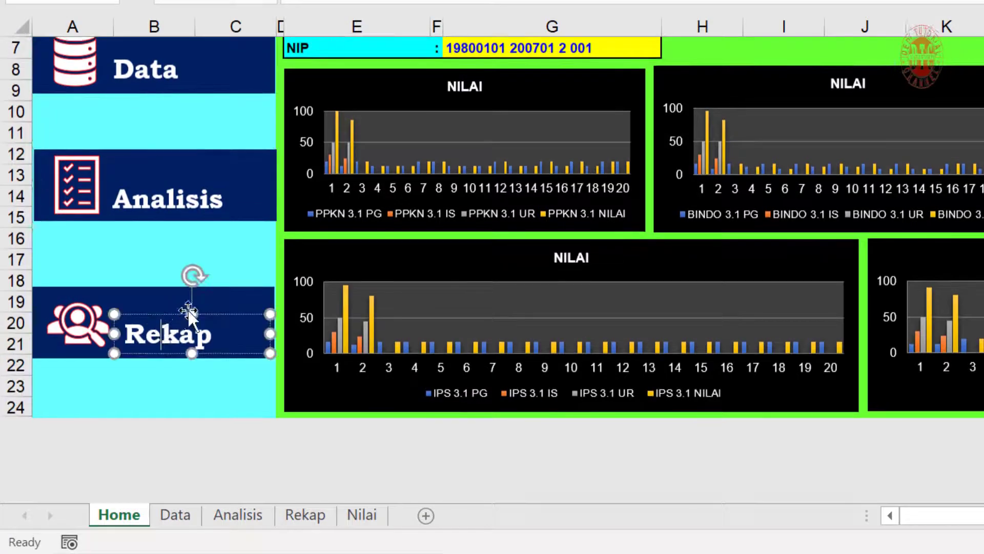
left_click(80, 313, "ctrl")
right_click(74, 315)
mouse_move(136, 56)
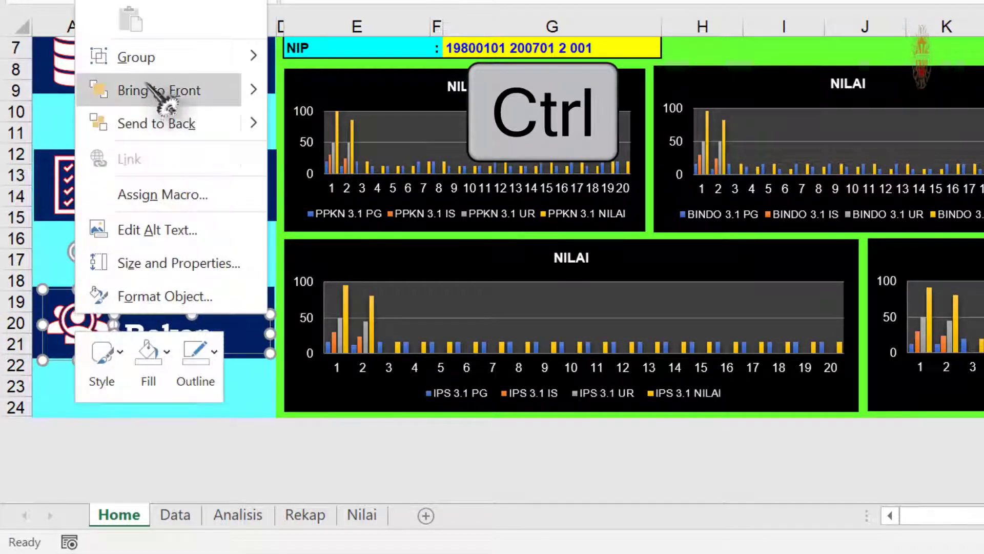
left_click(295, 71)
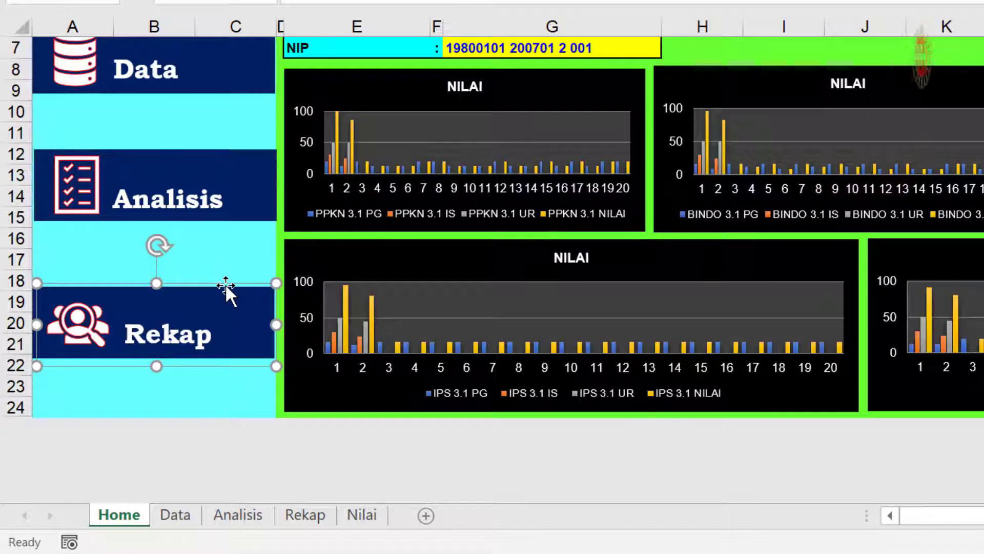
Review the Rekap button group's placement and locking properties in Format Graphic.
right_click(225, 284)
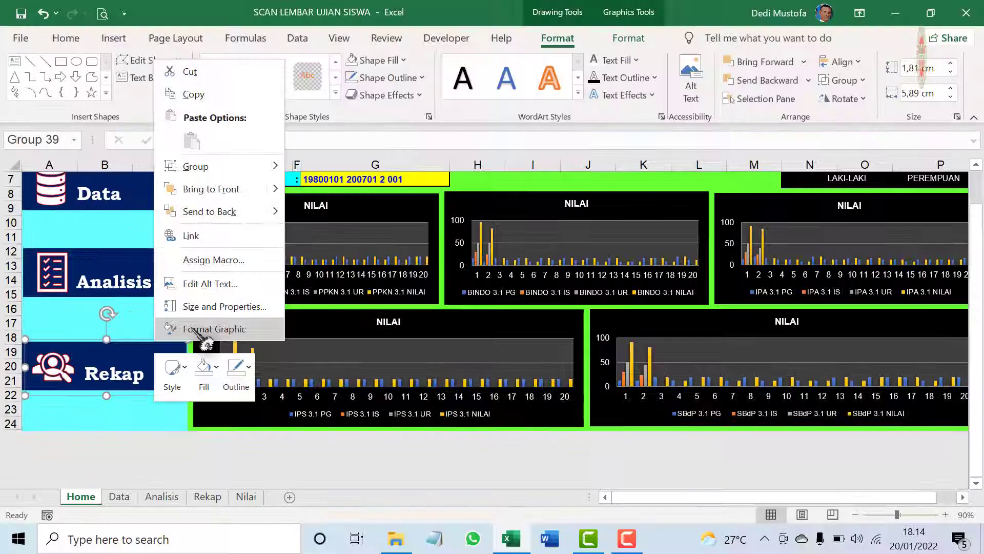
left_click(272, 272)
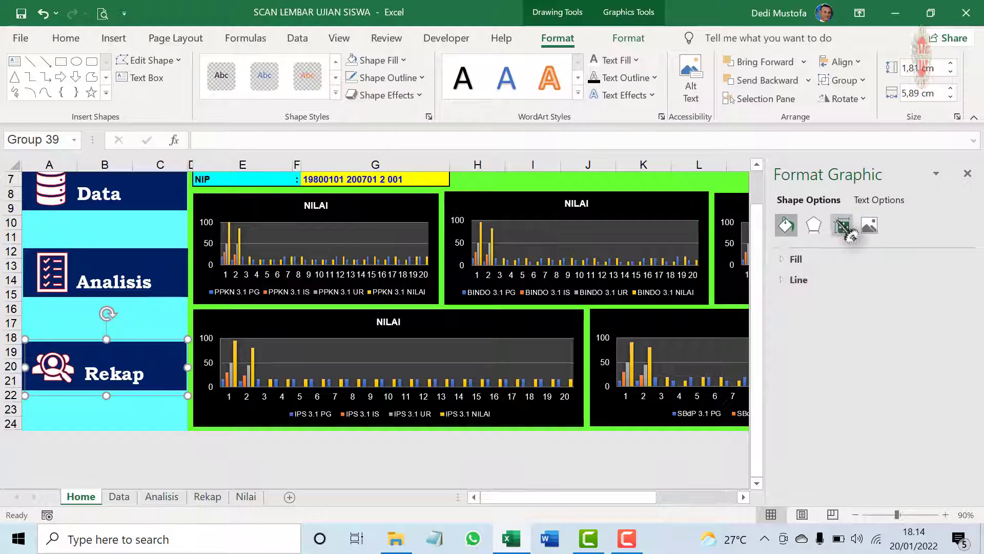
left_click(842, 225)
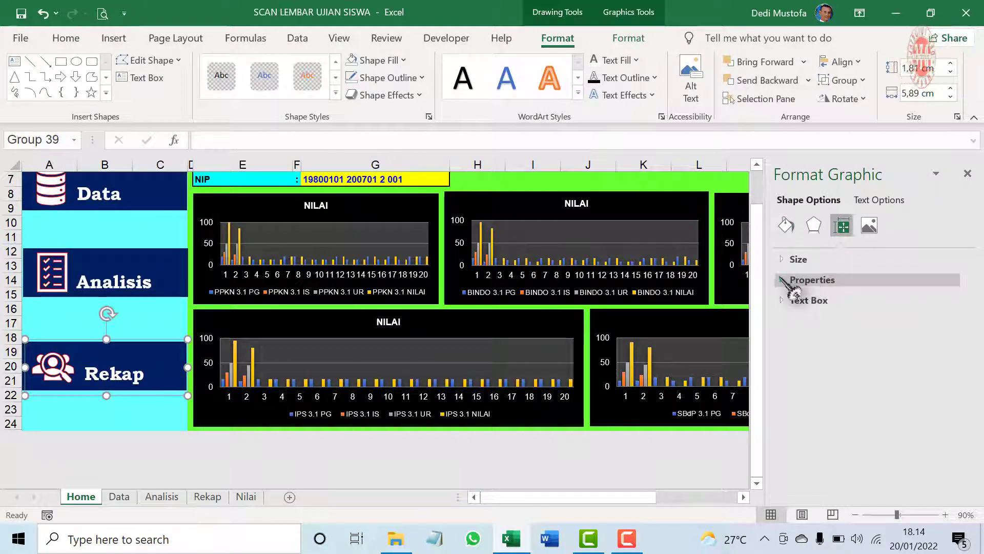
left_click(792, 281)
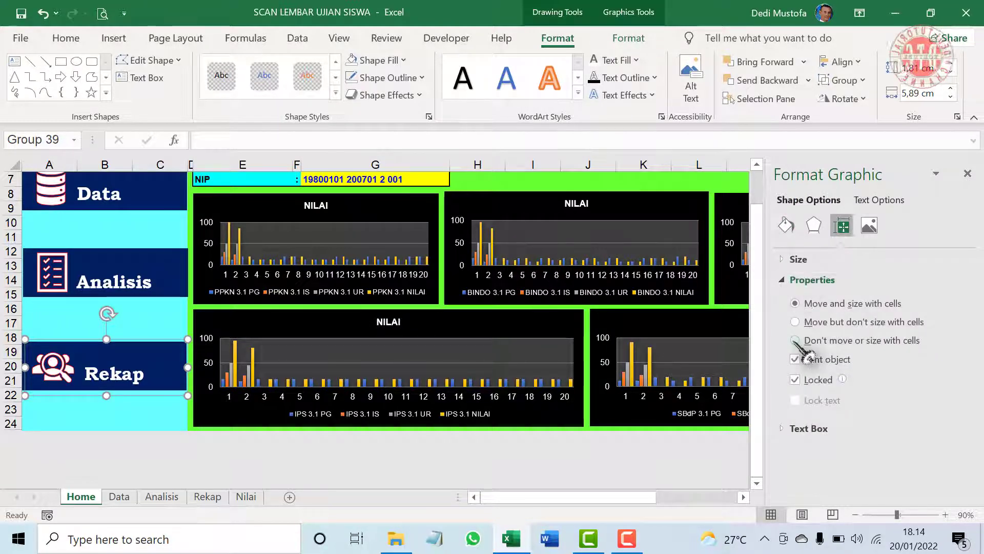
left_click(968, 173)
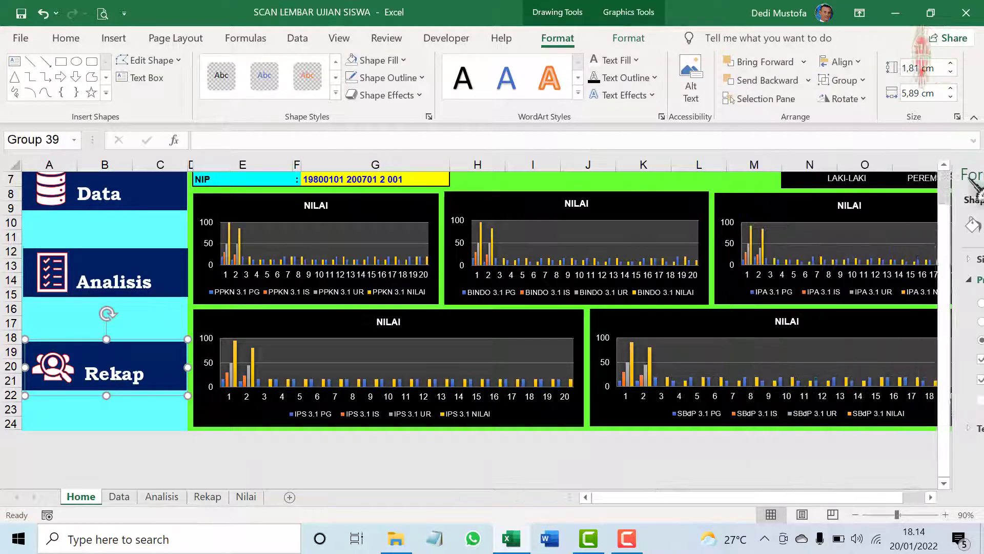
Set the Analisis button group to don't move or size with cells.
double_click(147, 283)
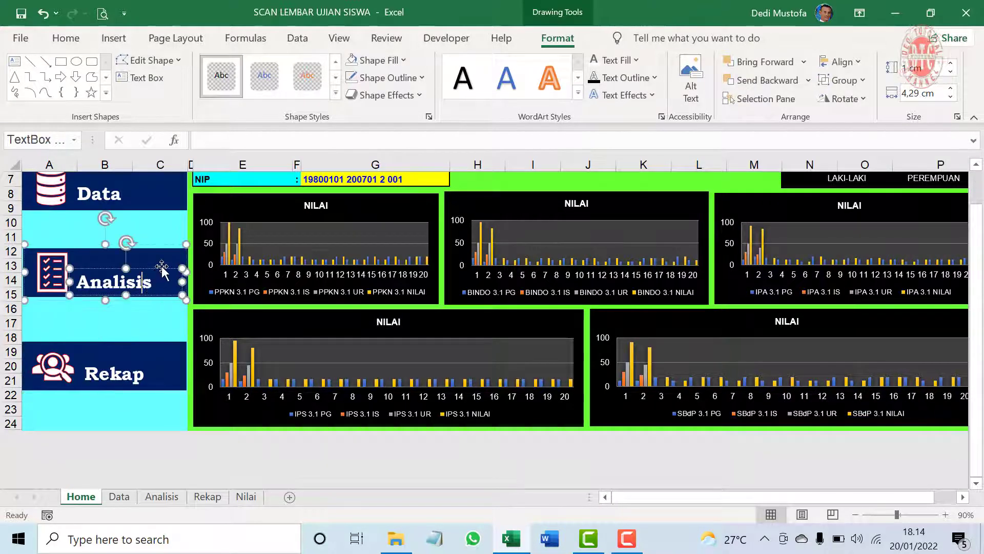
left_click(158, 302)
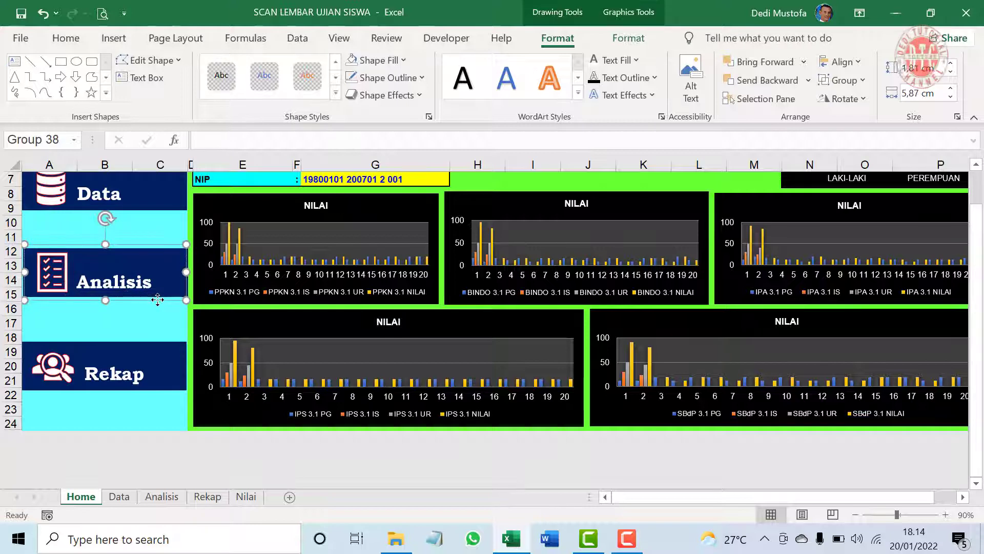
right_click(158, 300)
left_click(218, 288)
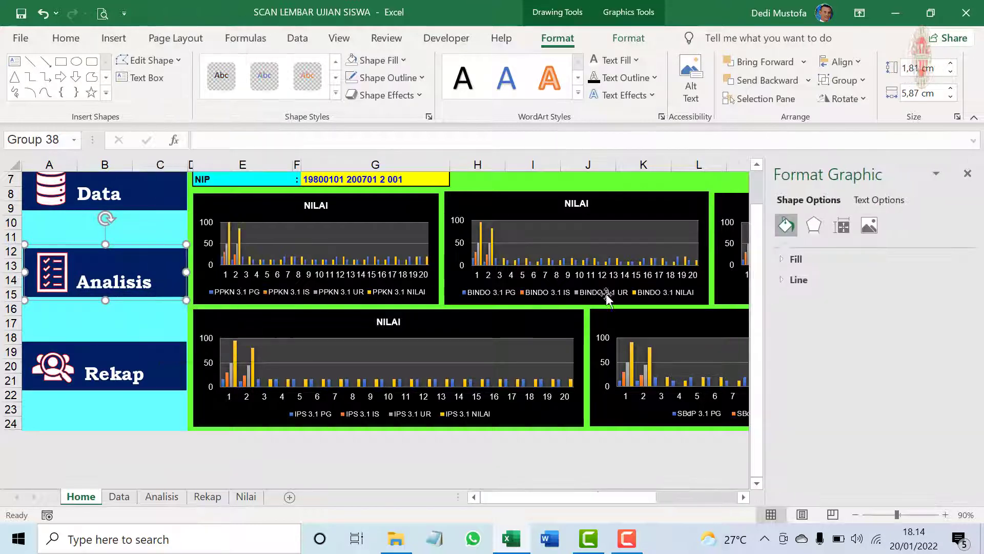
left_click(843, 229)
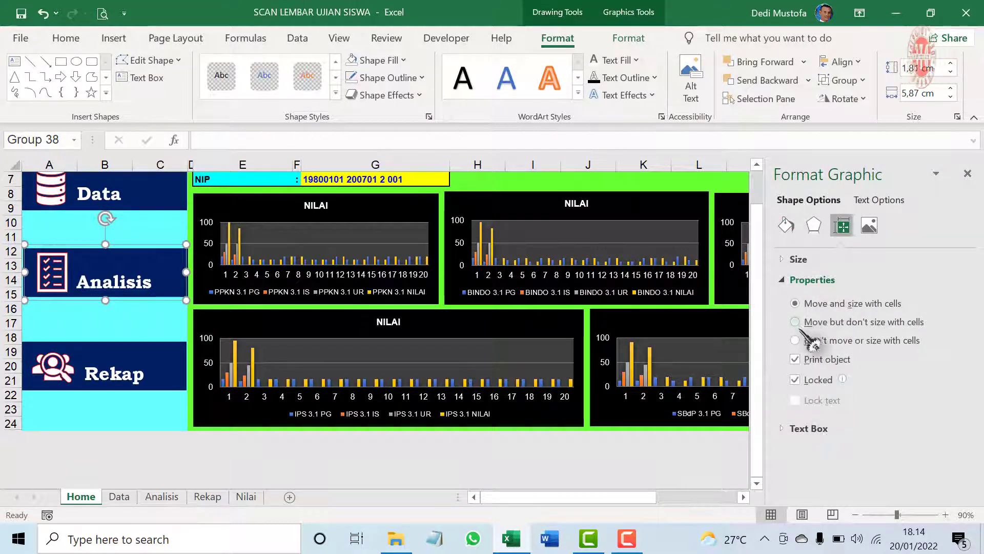
left_click(967, 173)
Check the Data button group's placement properties and close the Format Graphic pane.
scroll(151, 275, "up", 2)
left_click(140, 284)
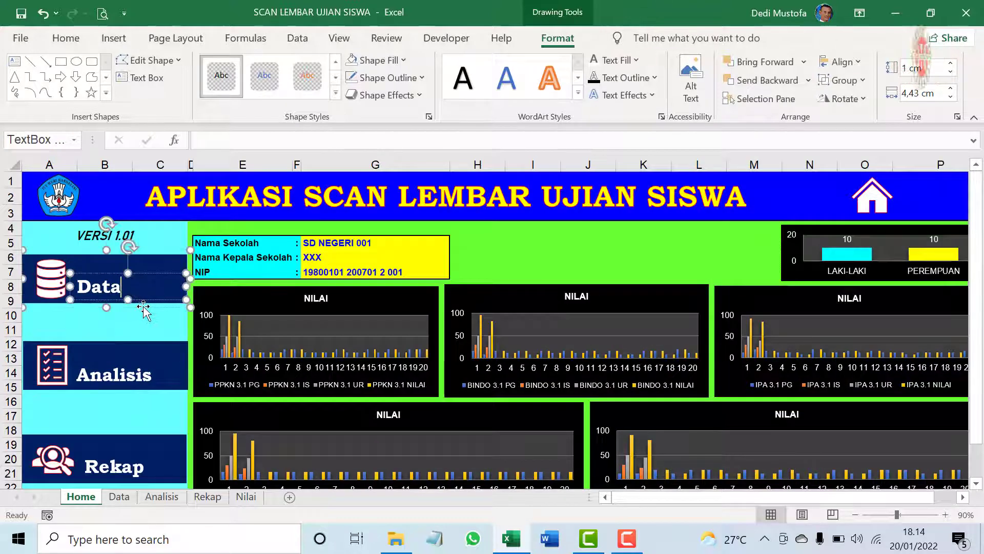
left_click(144, 304)
right_click(145, 307)
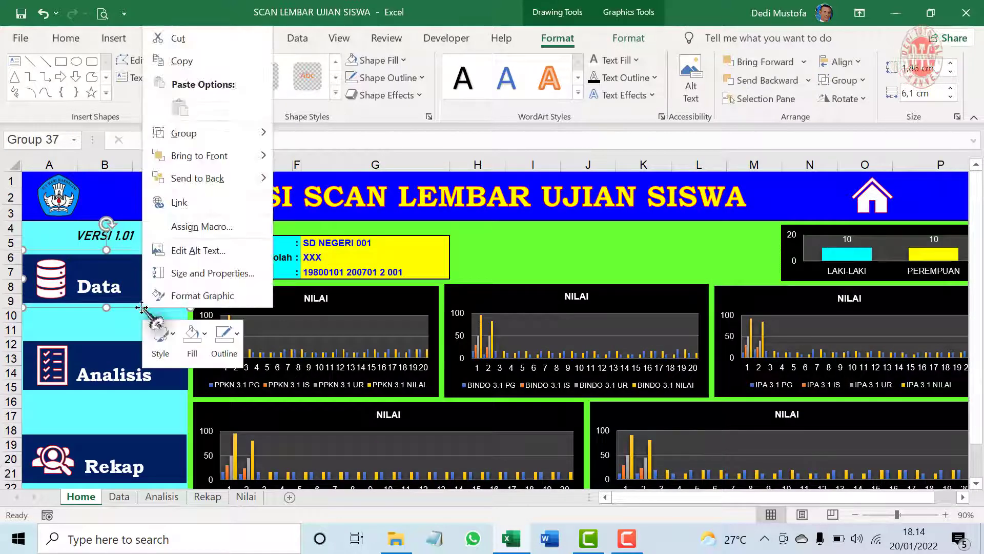
left_click(172, 295)
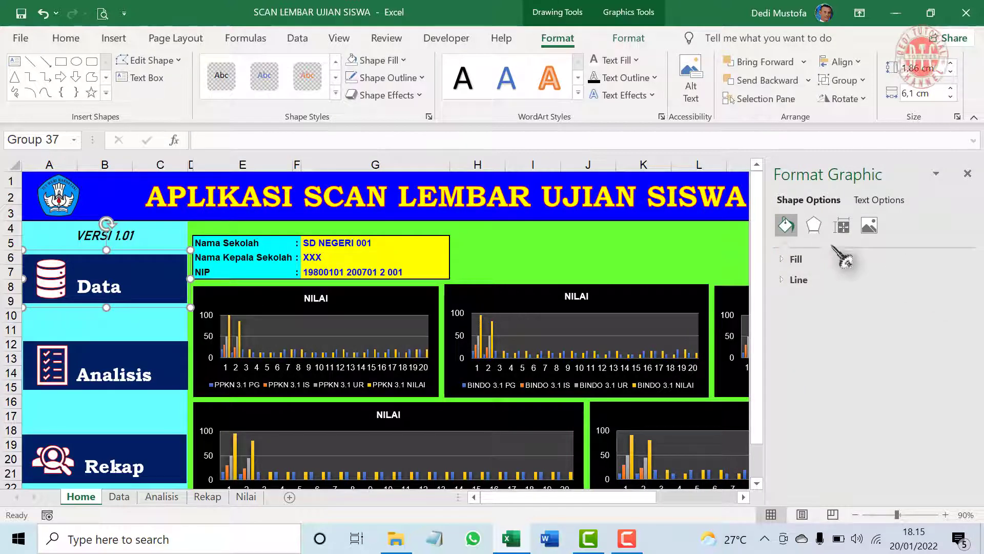
left_click(842, 226)
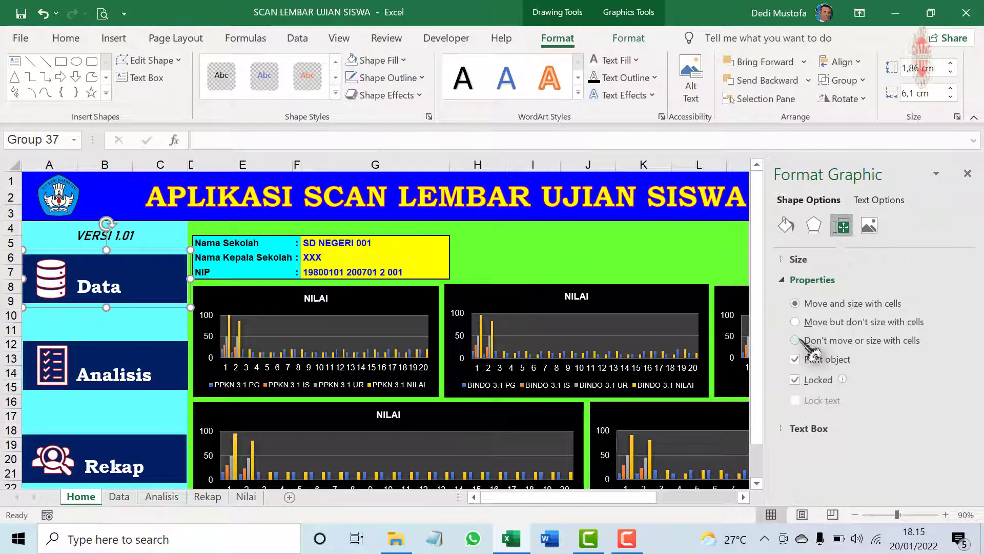
left_click(967, 174)
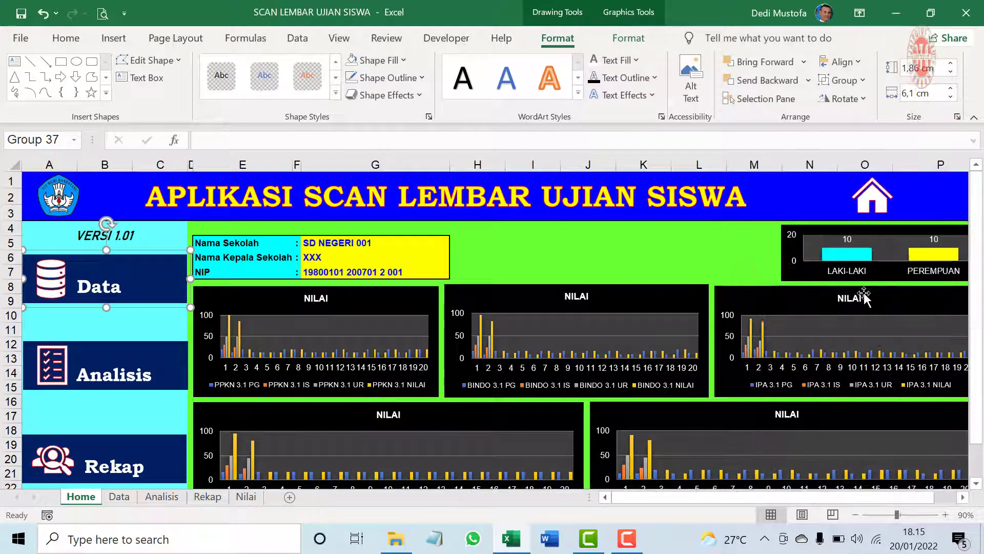
Set the house icon to don't move or size with cells.
left_click(892, 203)
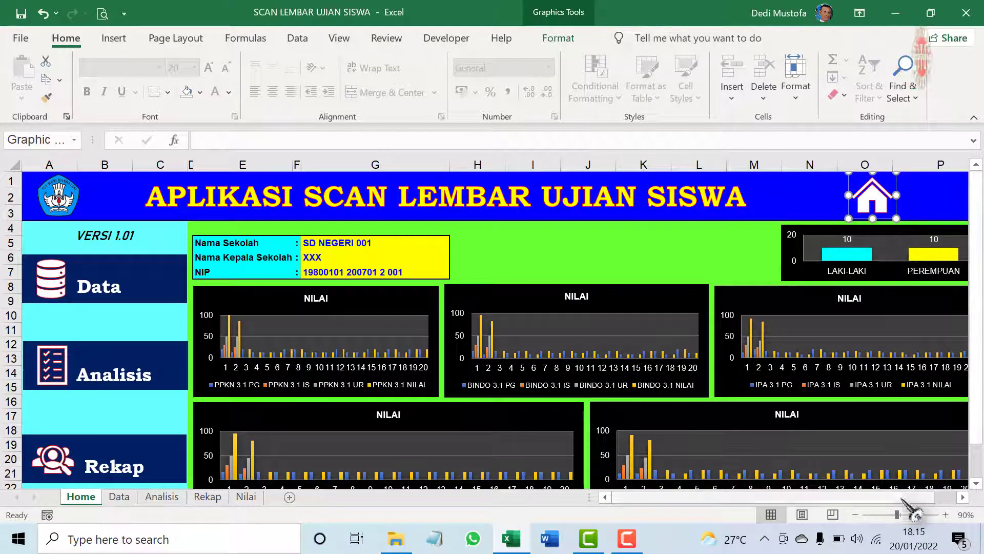
left_click(855, 514)
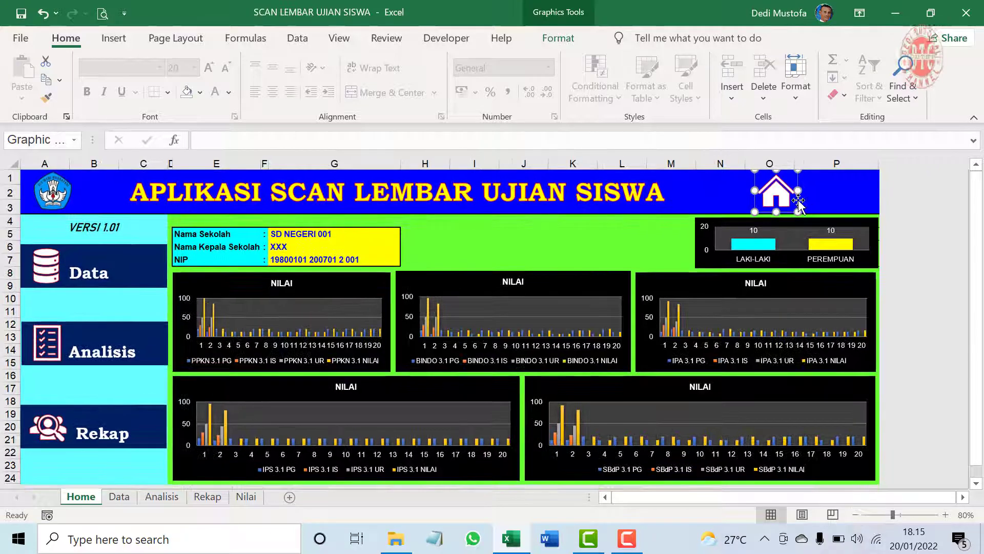
right_click(798, 200)
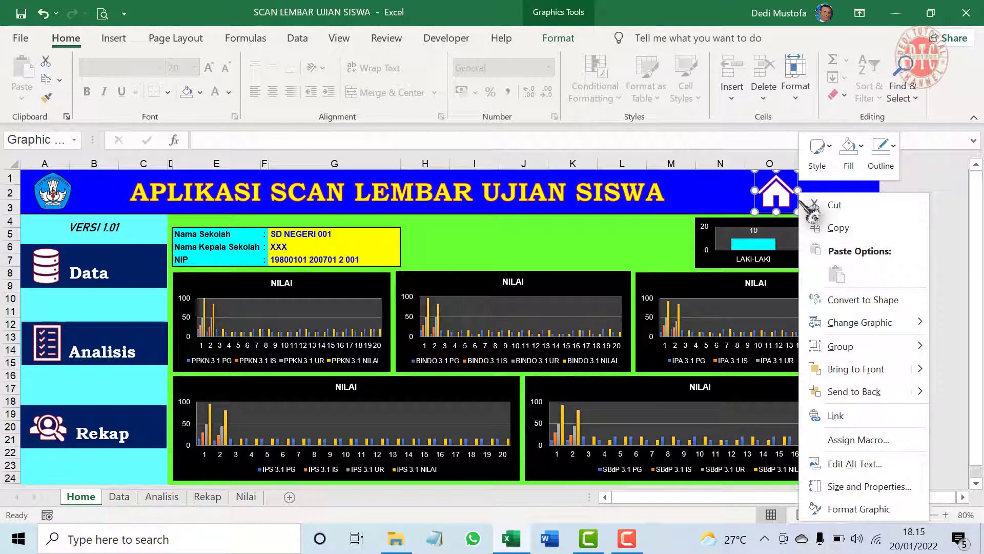
key("Escape")
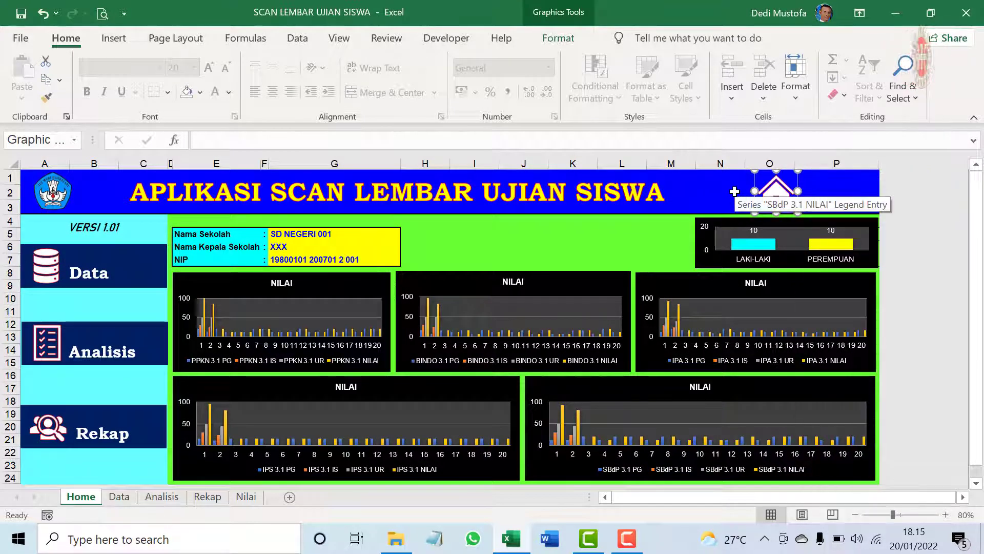
right_click(799, 194)
left_click(845, 508)
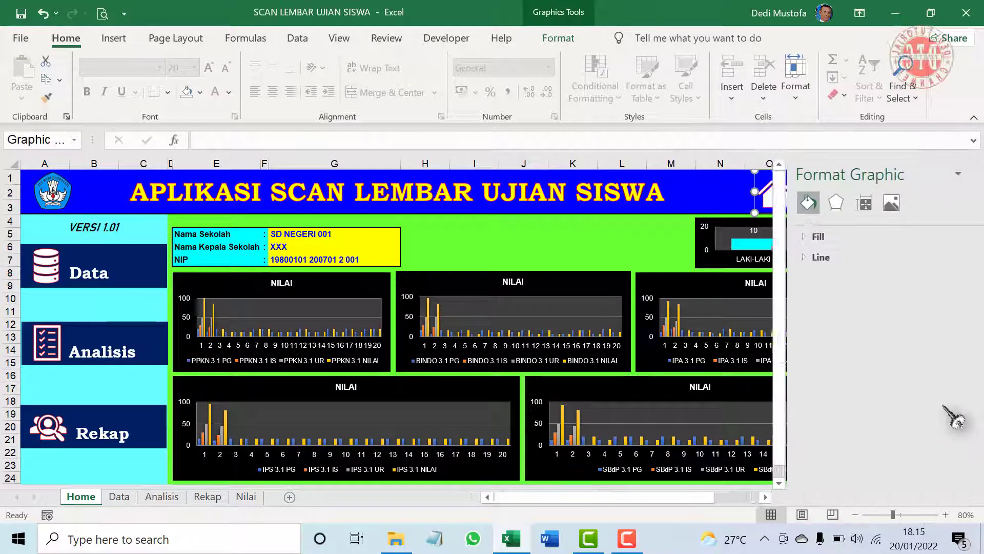
left_click(846, 208)
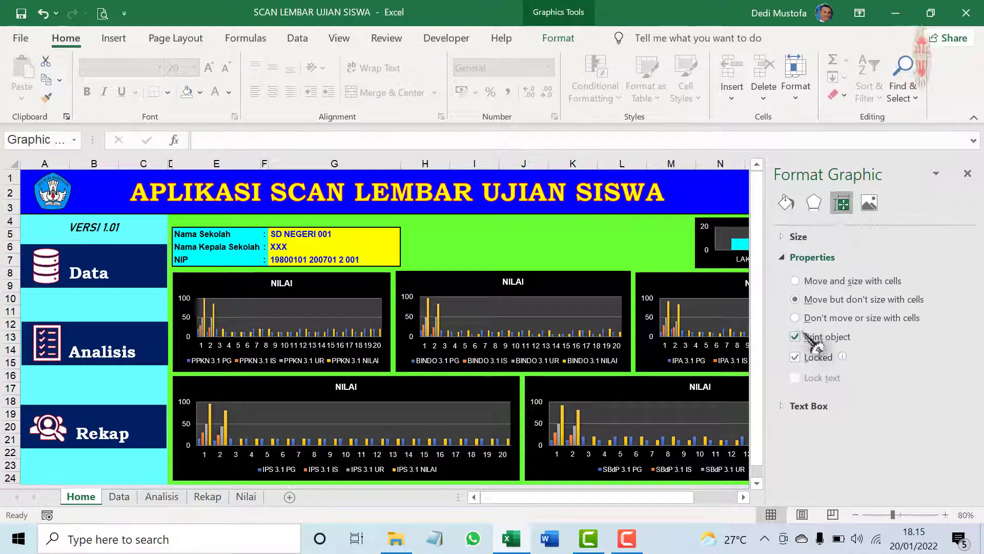
left_click(796, 318)
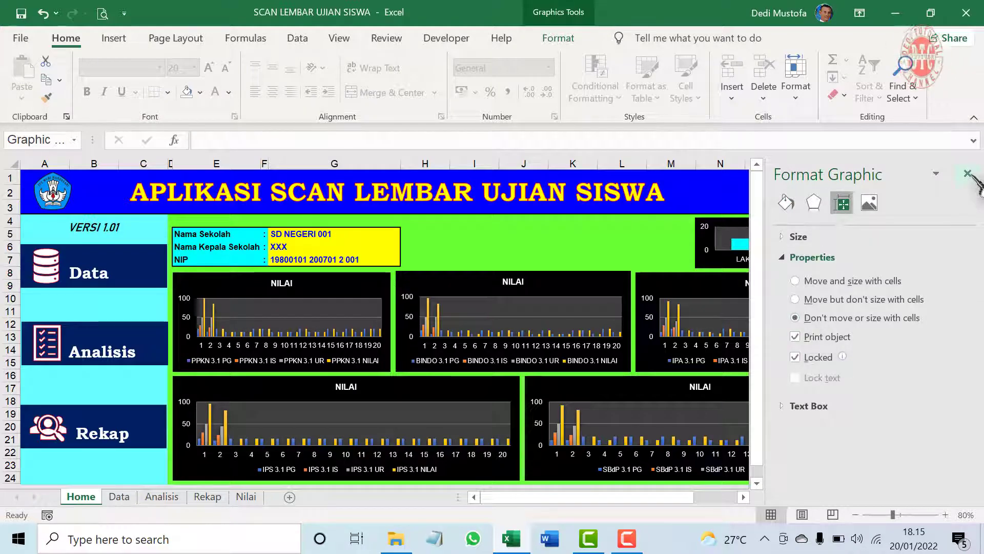
left_click(968, 173)
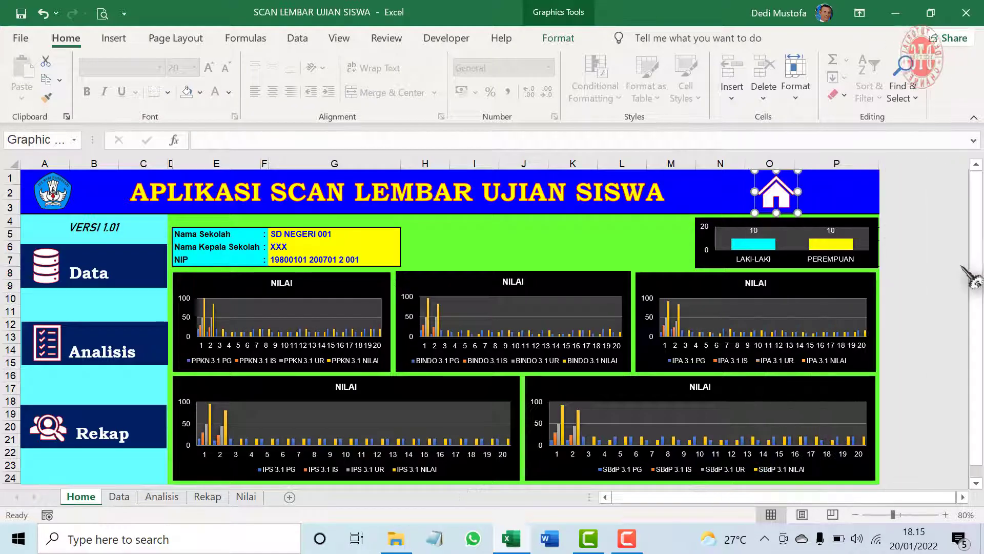
Hyperlink the house icon to cell A1 in this document.
right_click(800, 202)
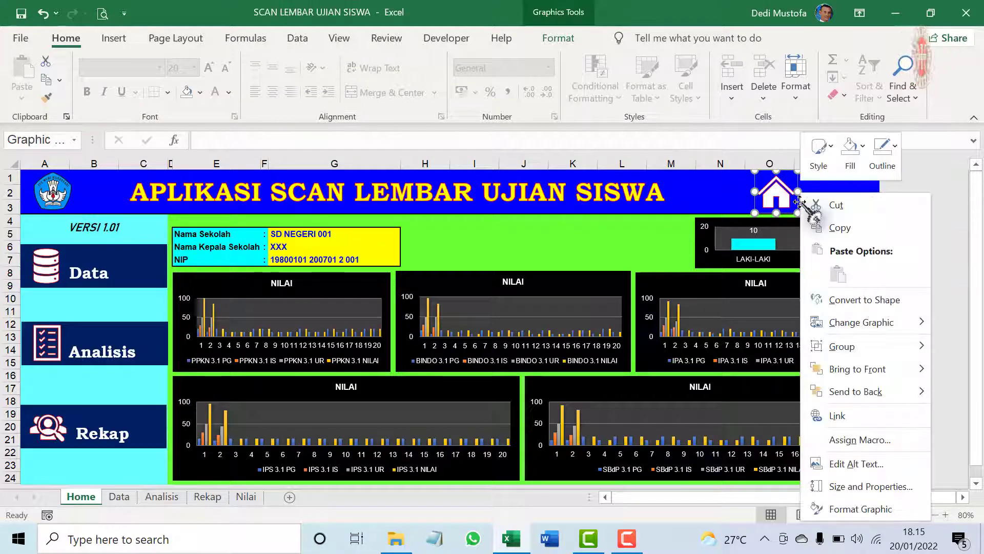
left_click(837, 416)
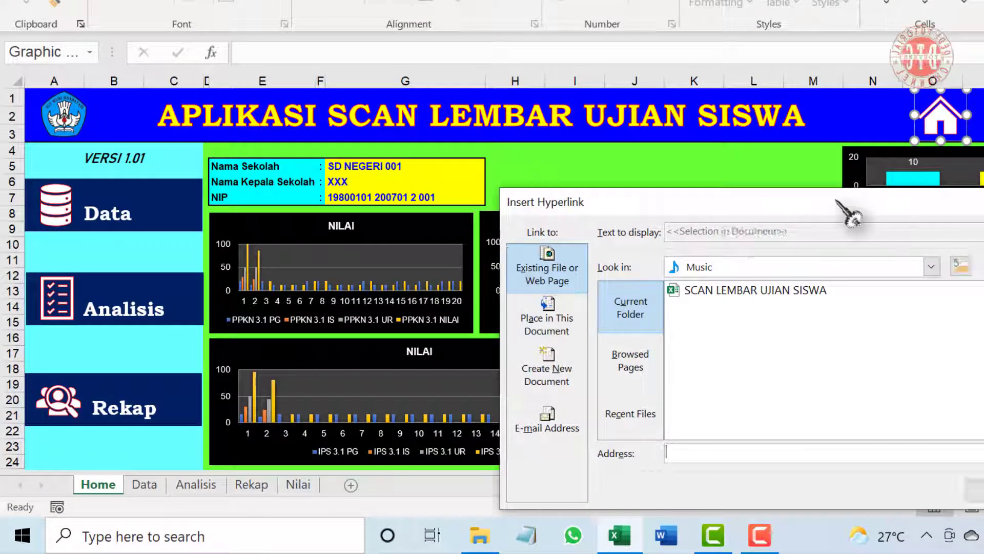
left_click_drag(871, 203, 567, 77)
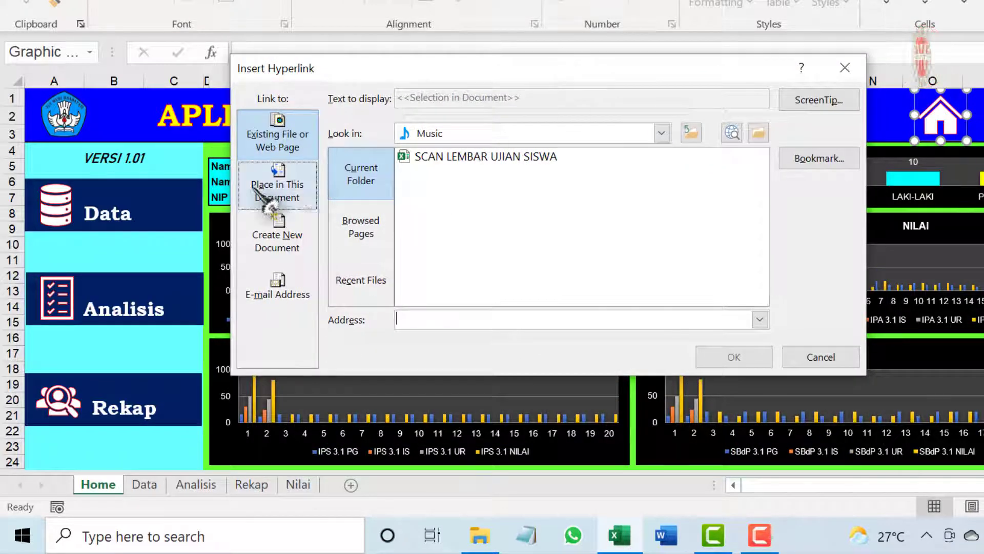
left_click(281, 189)
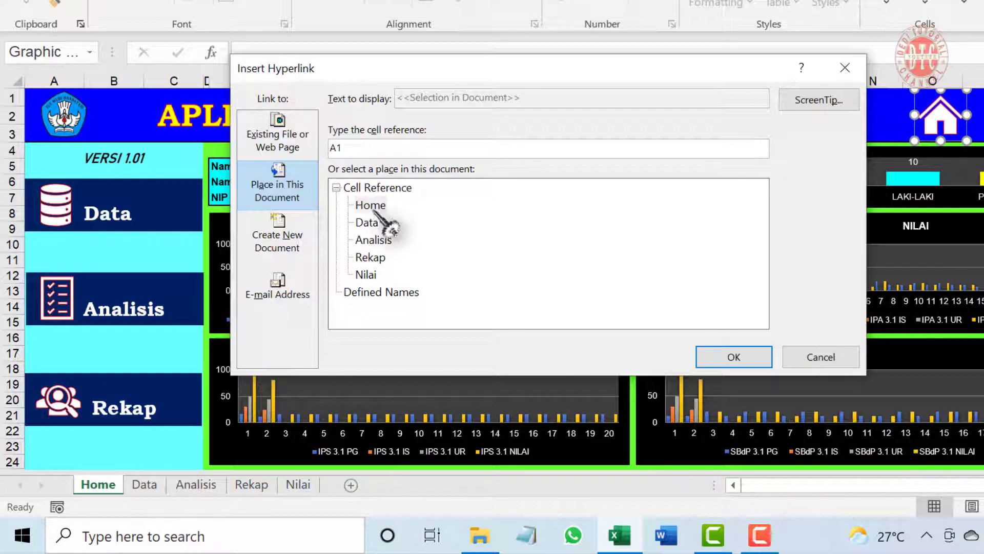
left_click(749, 361)
left_click(130, 222)
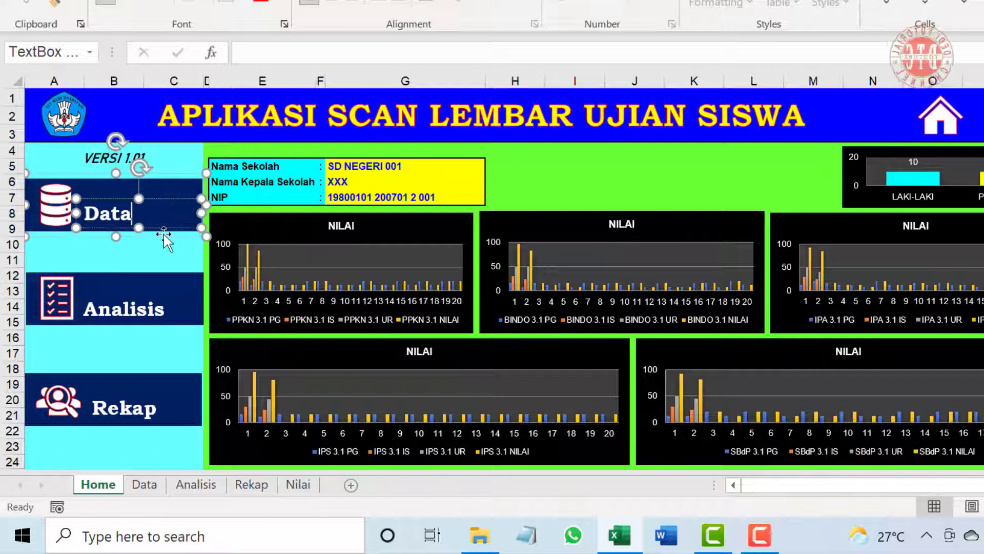
left_click(164, 235)
right_click(164, 234)
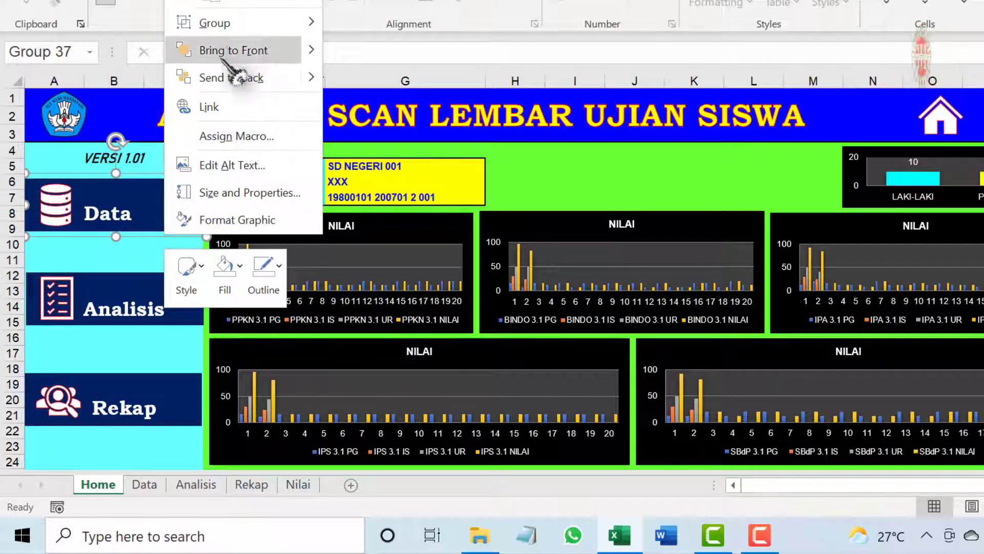
left_click(238, 123)
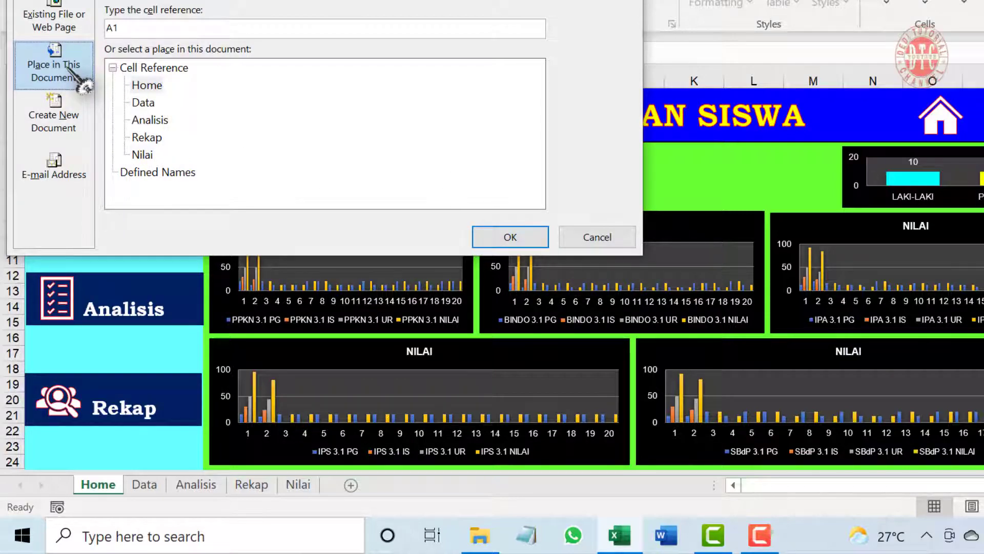
left_click_drag(271, 1, 495, 15)
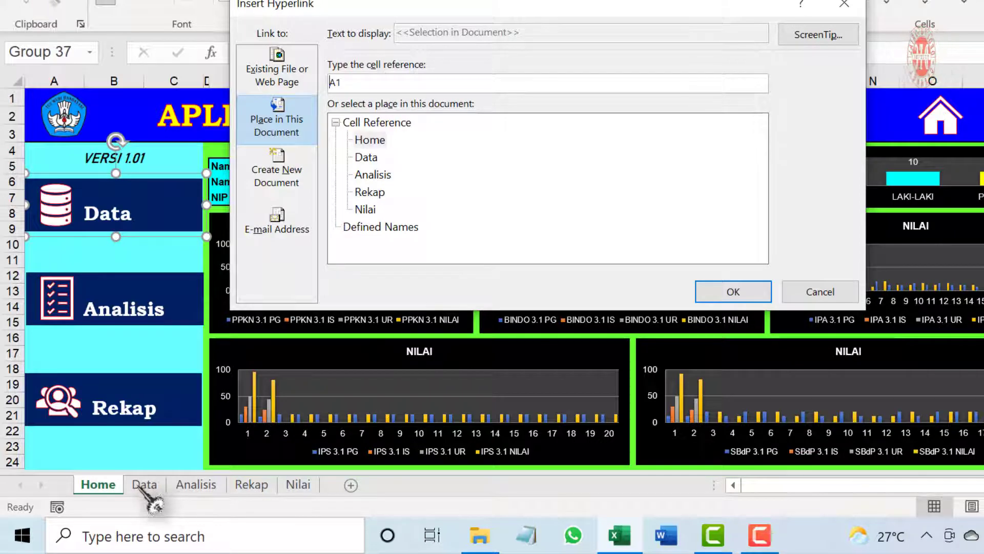
left_click(366, 158)
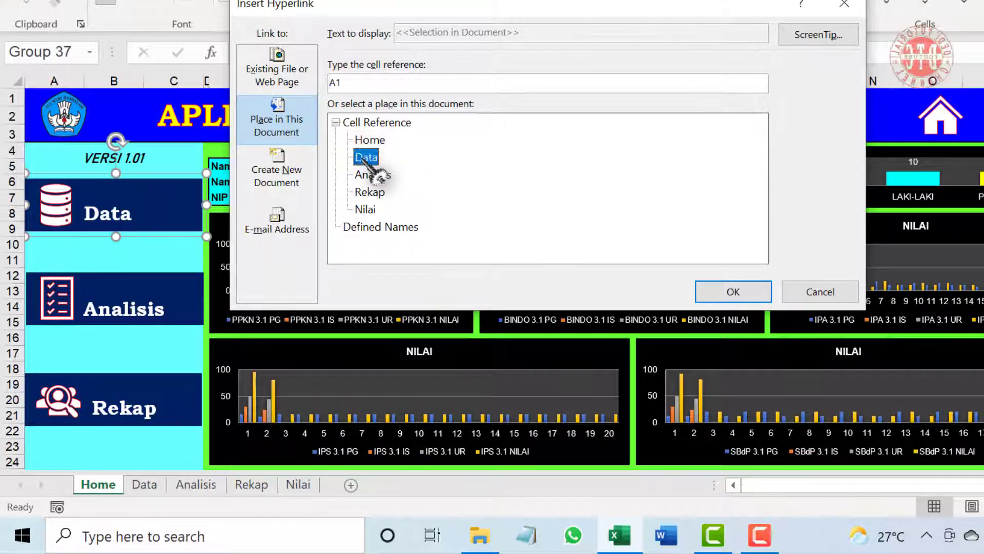
left_click(732, 292)
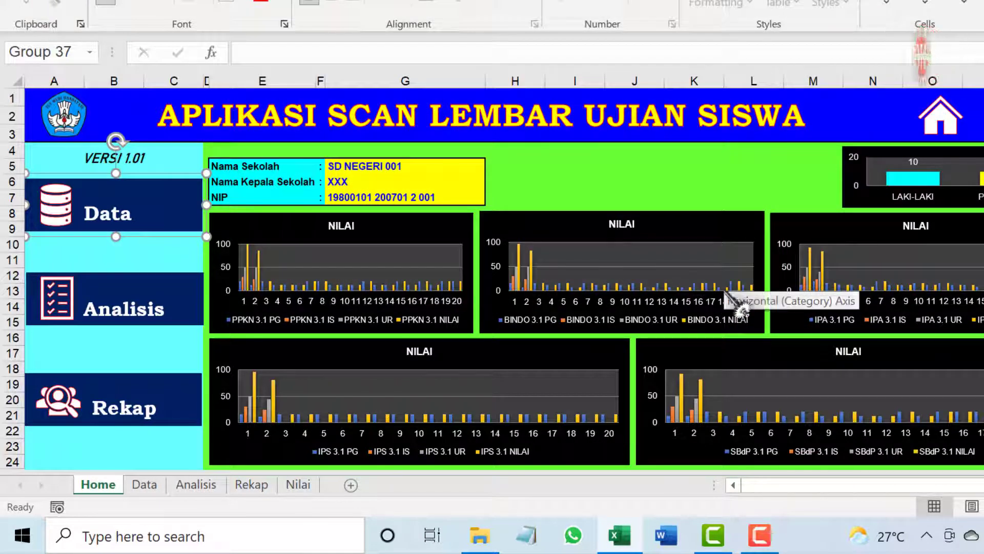
left_click(147, 308)
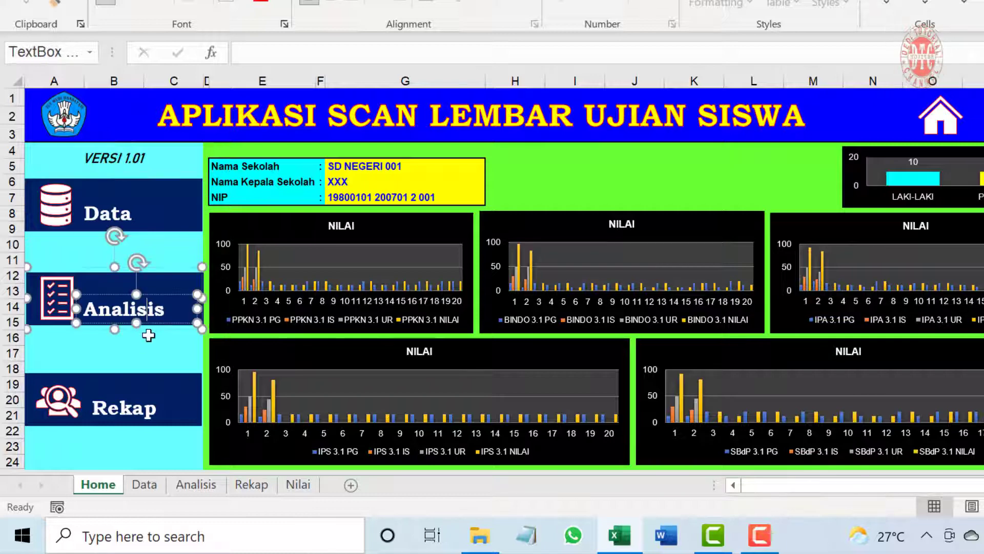
left_click(155, 330)
right_click(155, 331)
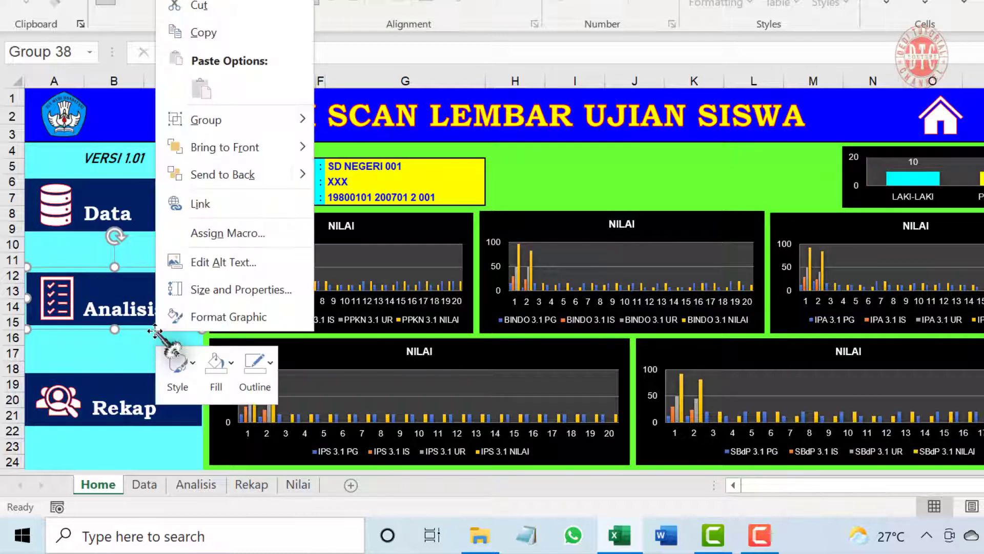
left_click(197, 202)
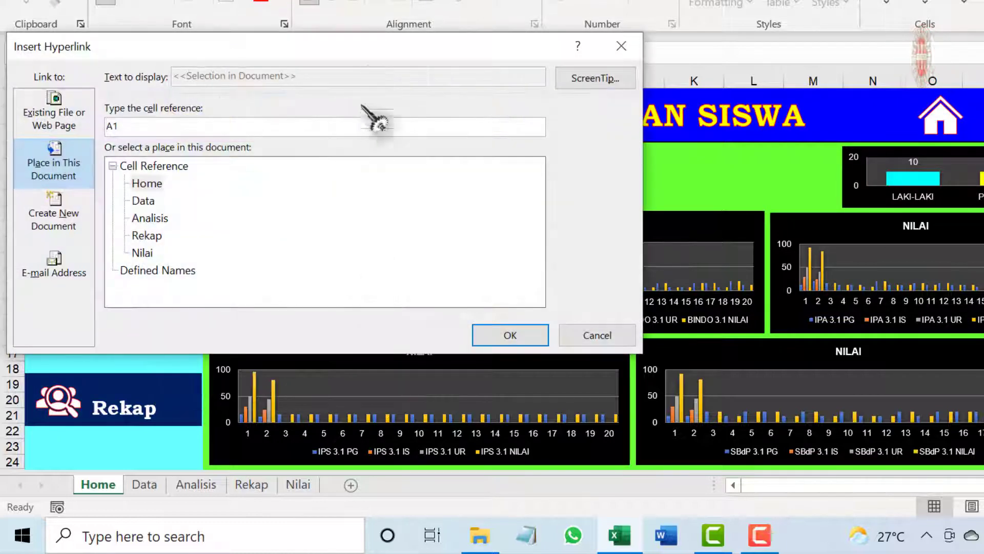
left_click_drag(386, 57, 604, 44)
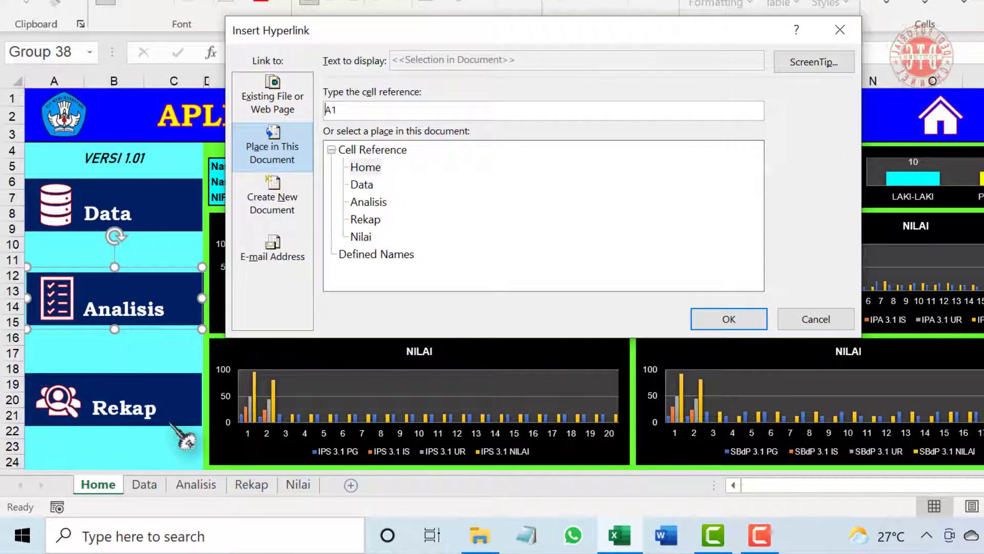
left_click(368, 202)
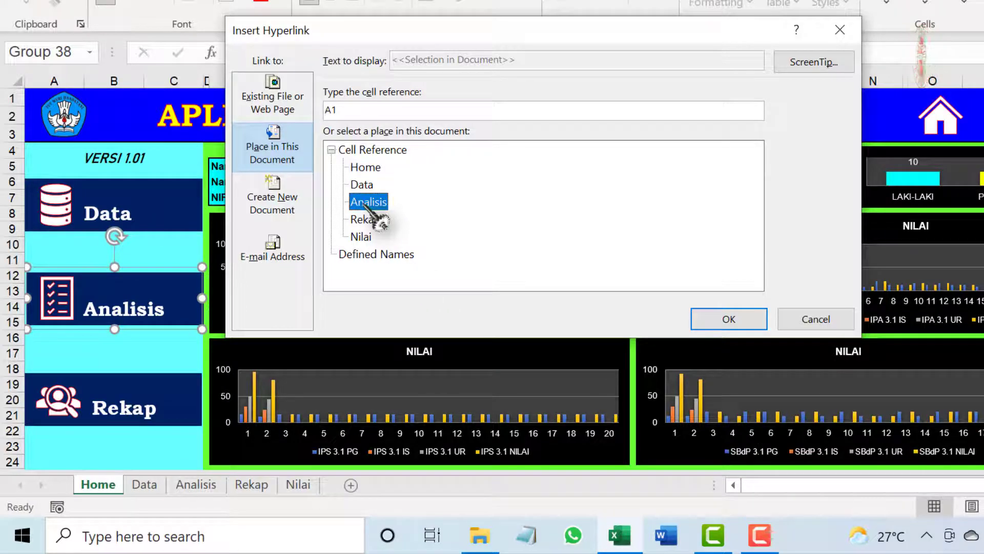
left_click(728, 320)
left_click(161, 400)
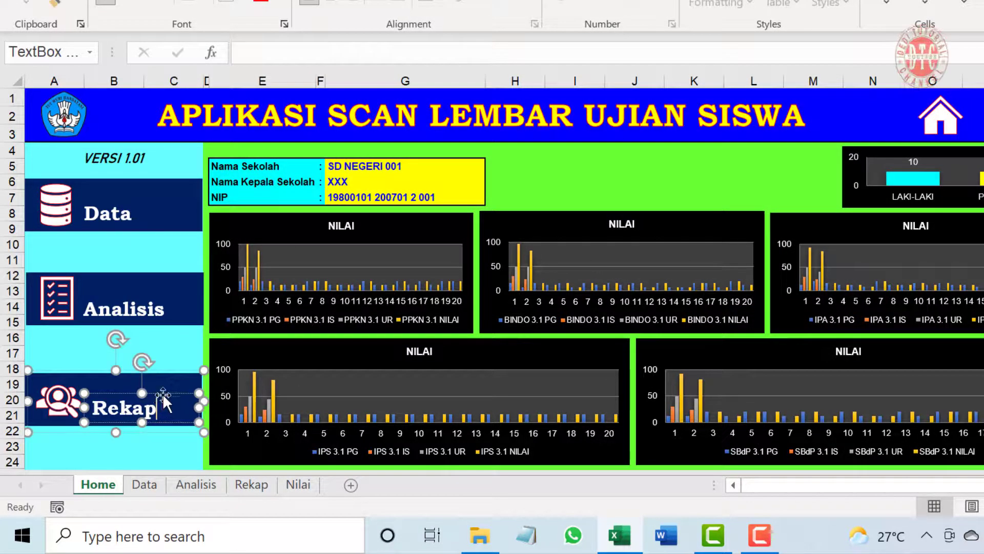
left_click(160, 433)
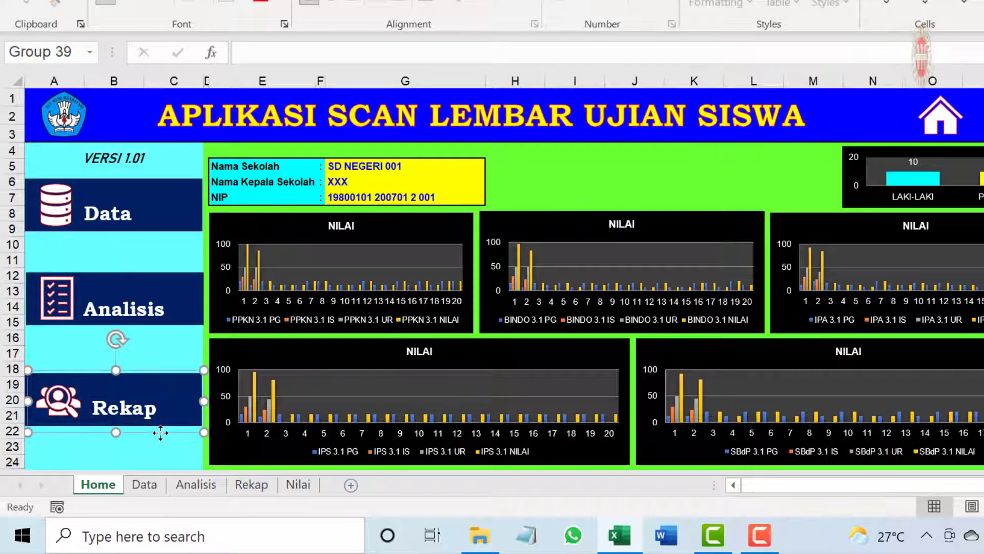
right_click(160, 433)
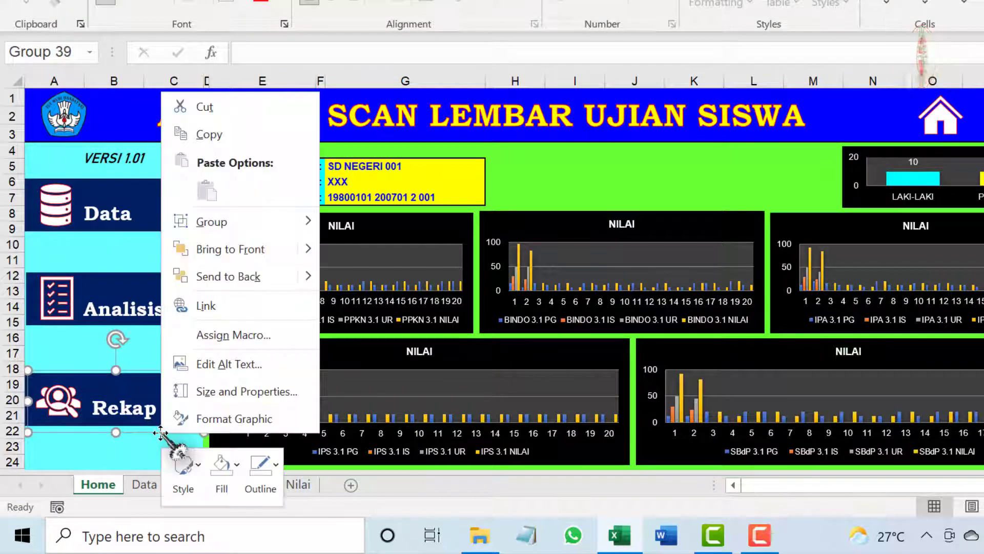
left_click(225, 306)
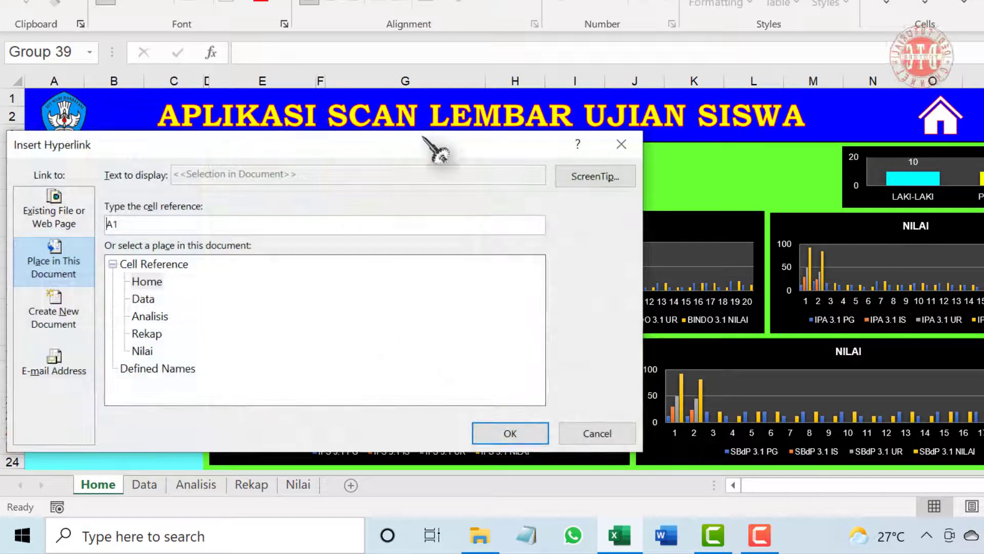
mouse_move(439, 148)
left_mouse_down()
mouse_move(574, 123)
mouse_move(593, 26)
mouse_move(604, 26)
left_mouse_up()
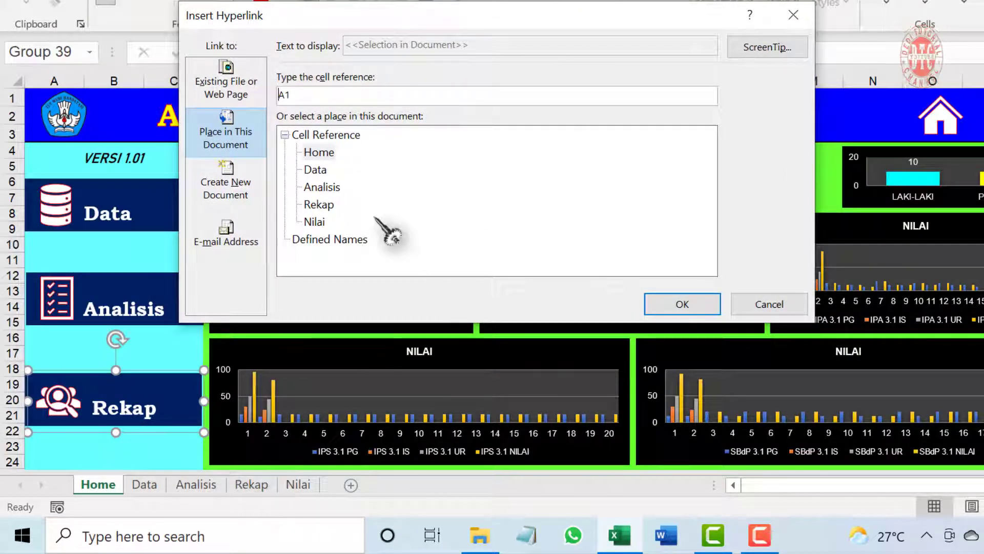
left_click(318, 204)
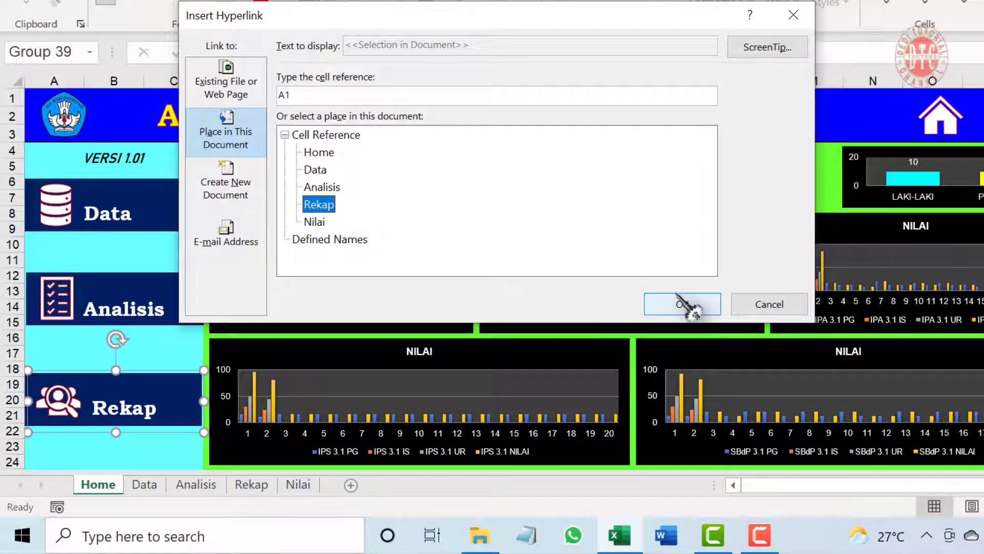
left_click(684, 305)
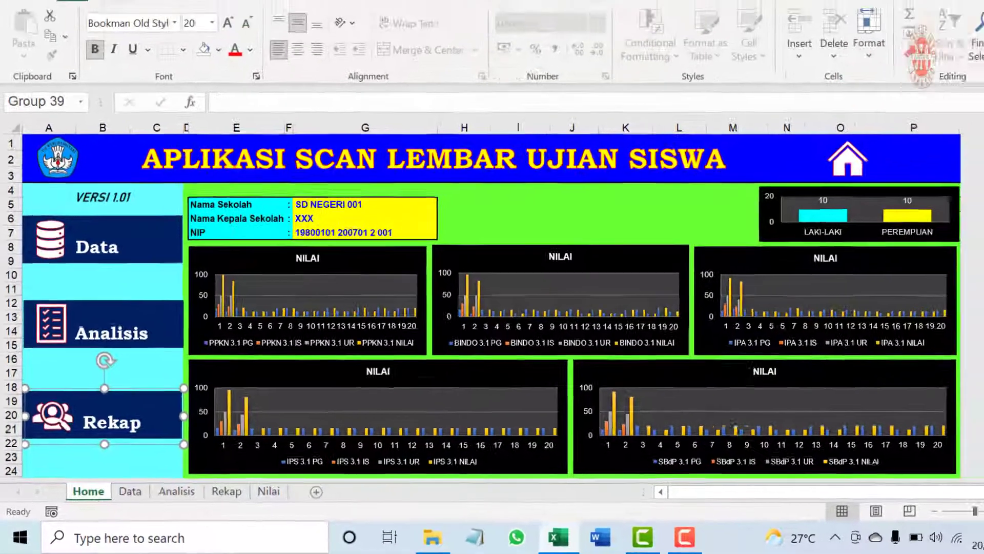
left_click(20, 13)
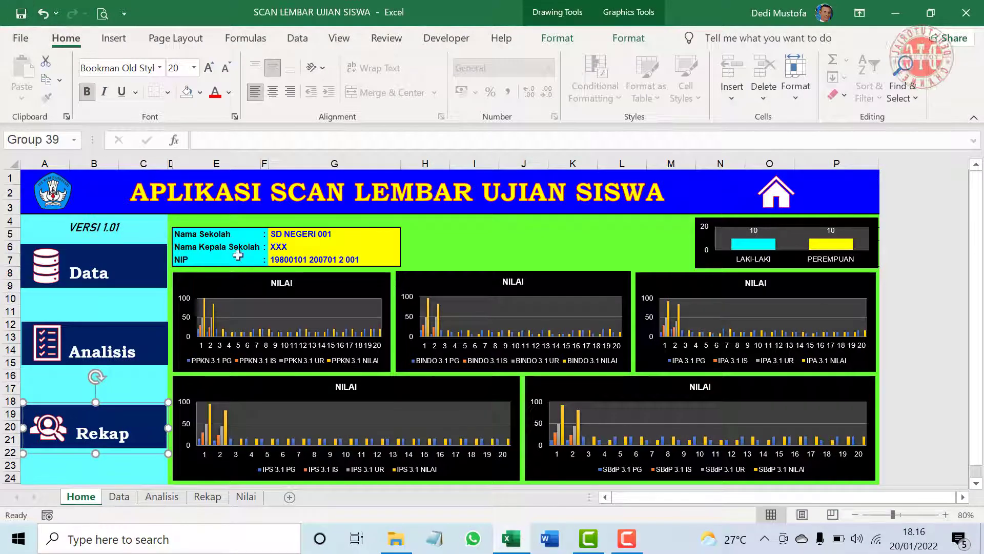
left_click(80, 285)
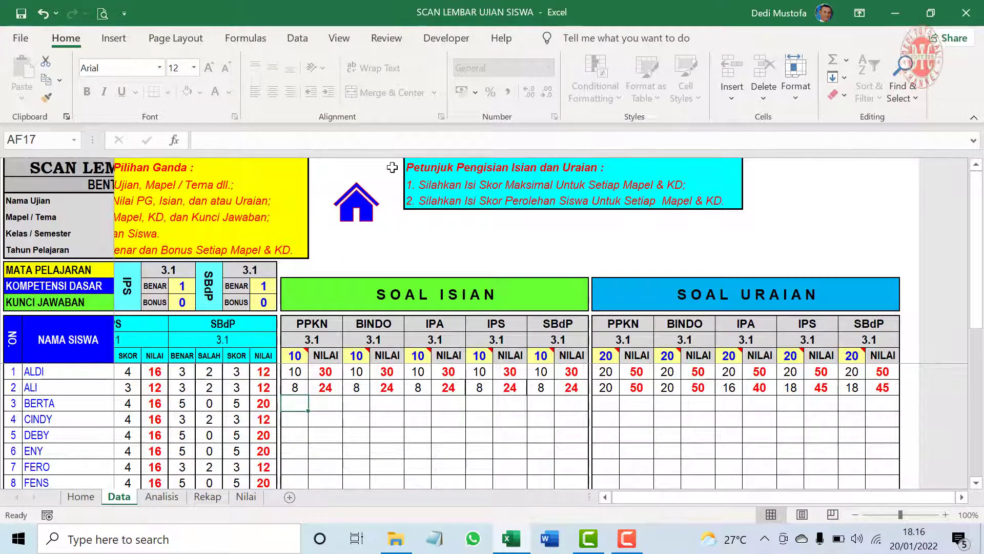
left_click(351, 211)
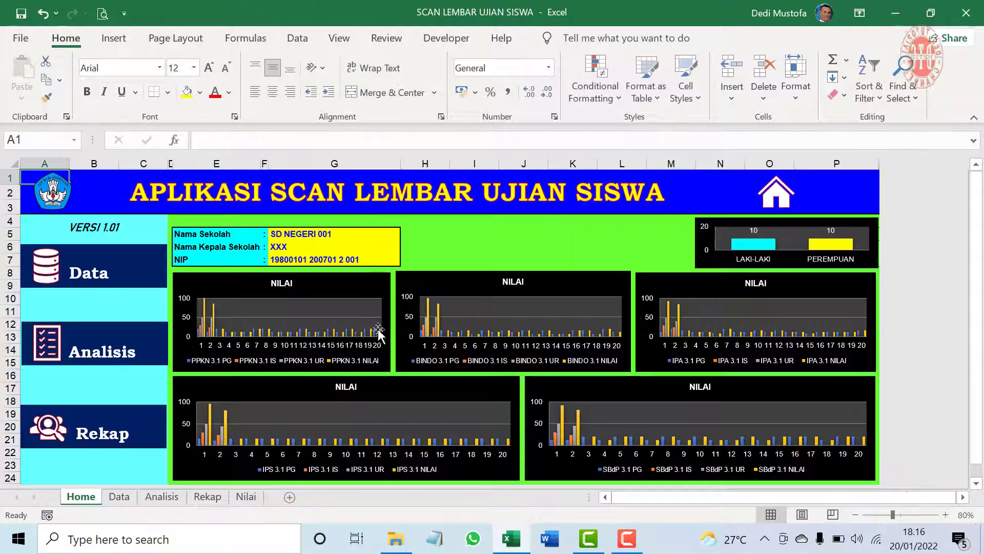
left_click(99, 357)
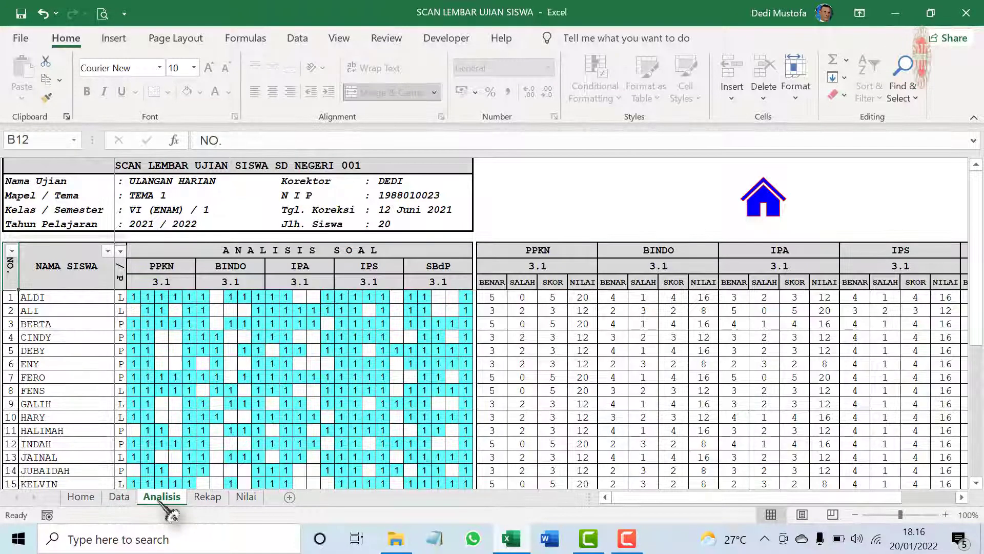
left_click(763, 199)
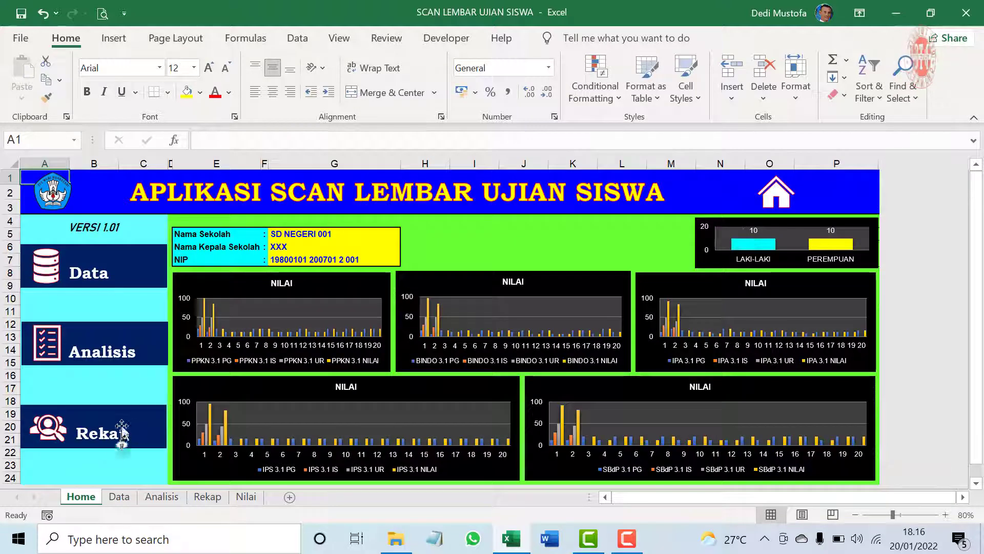
left_click(108, 436)
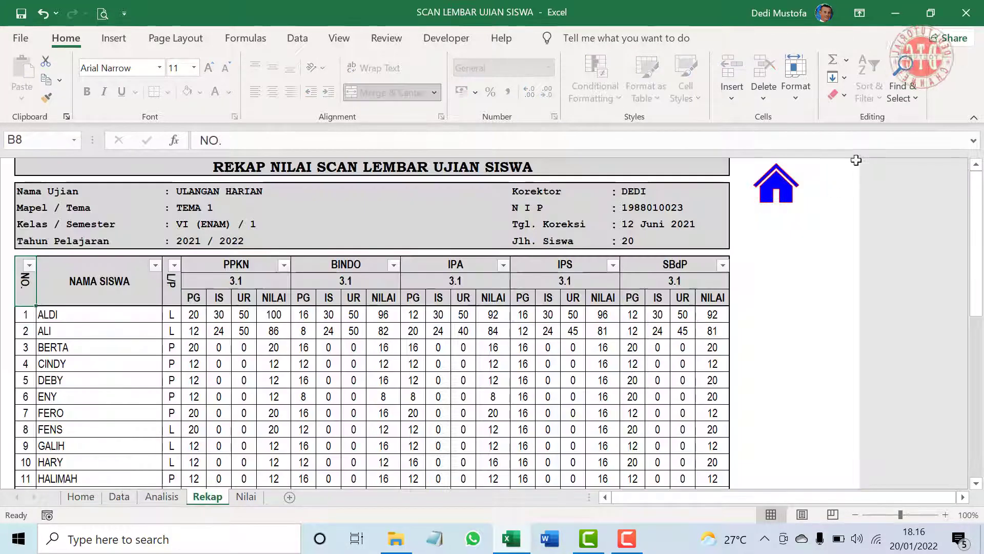
left_click(776, 187)
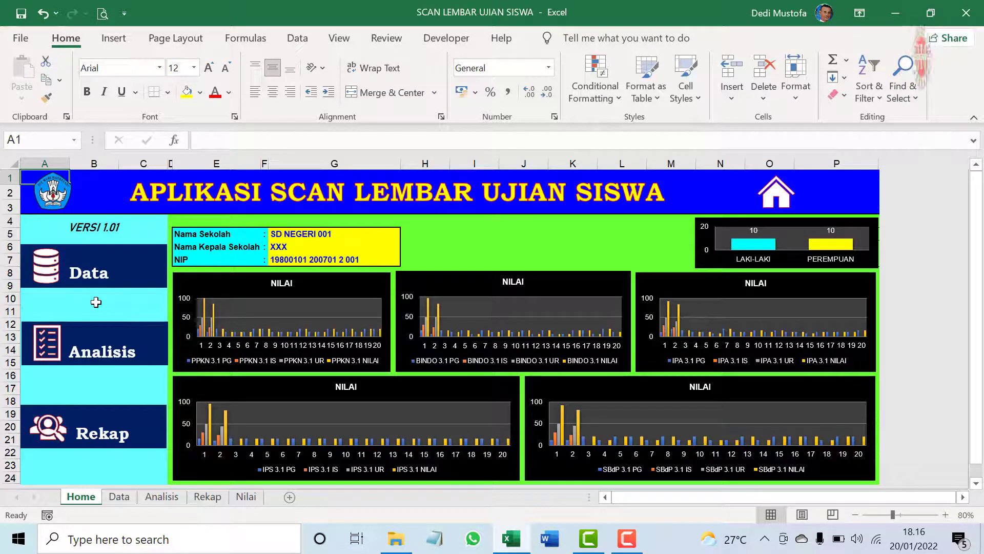
left_click(75, 308)
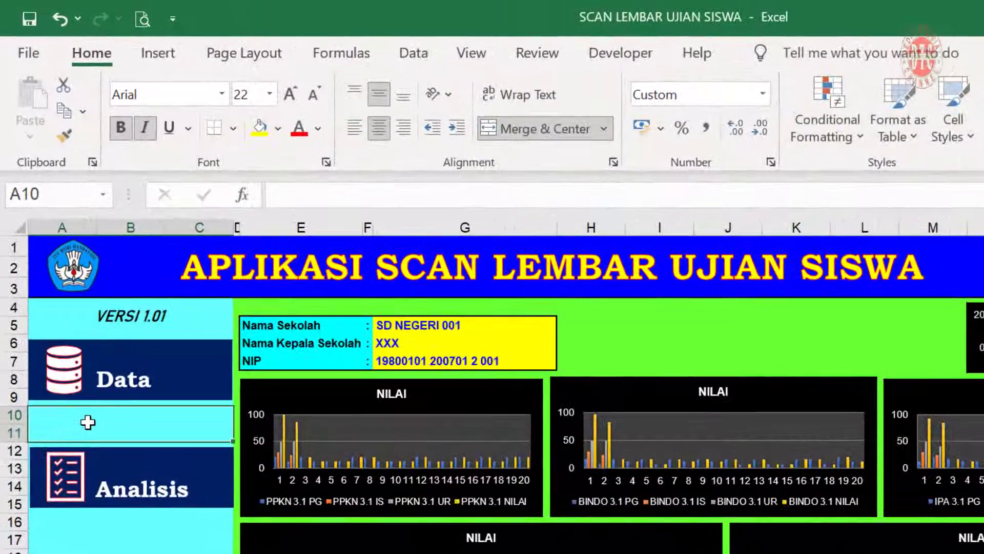
type("=")
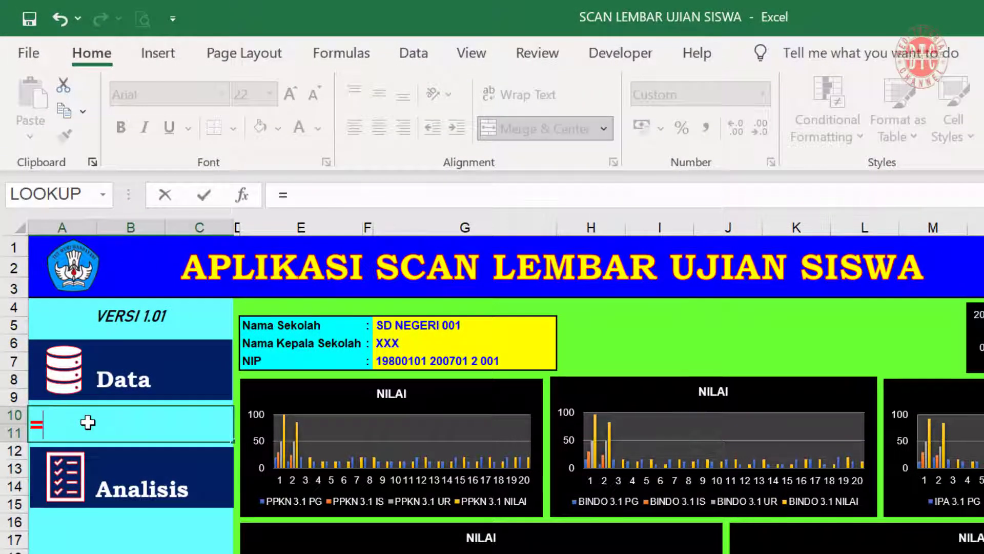
type("NOW")
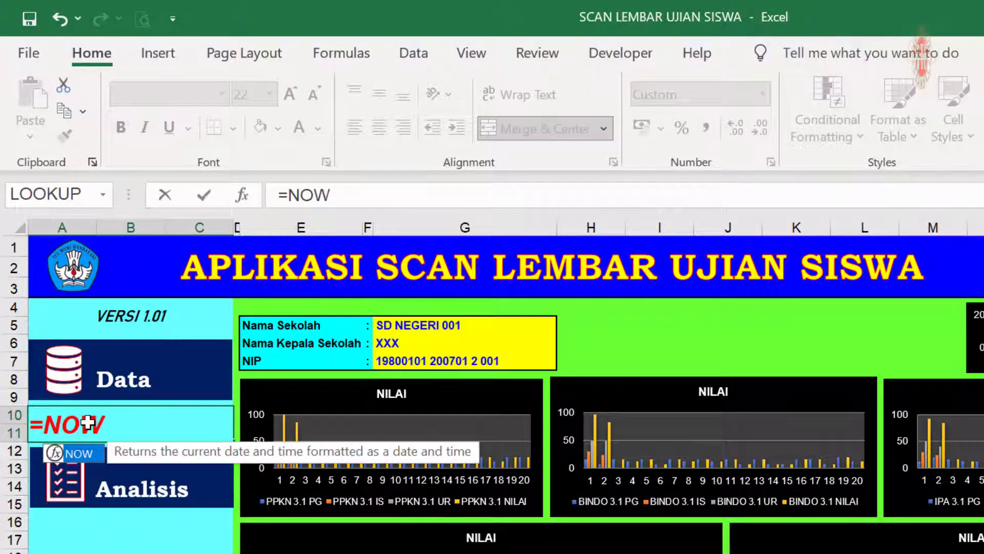
type("()")
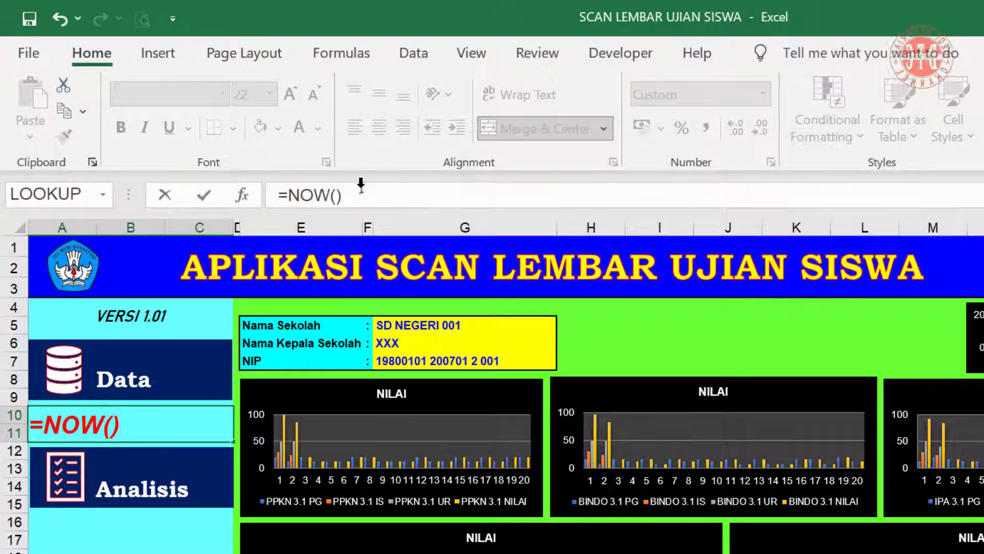
key("Return")
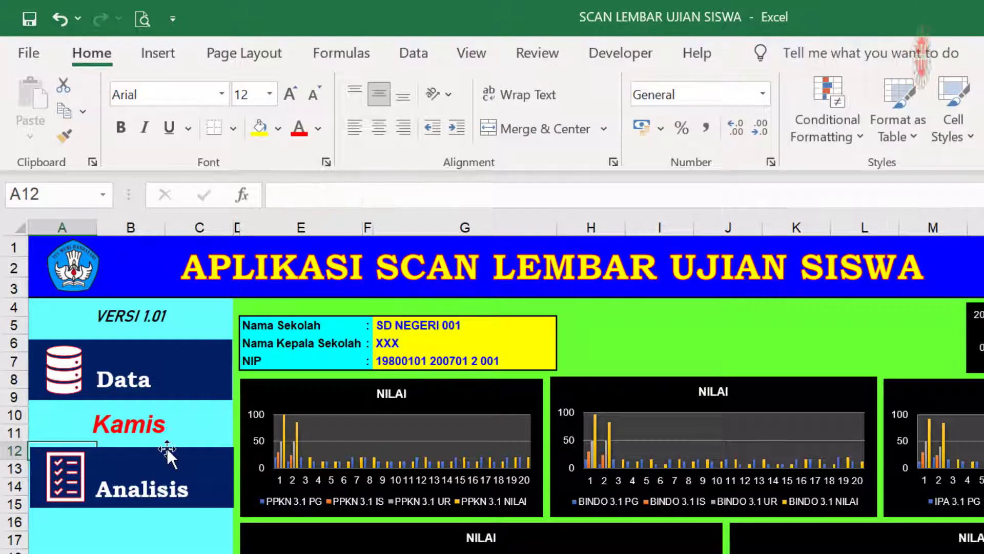
left_click(161, 425)
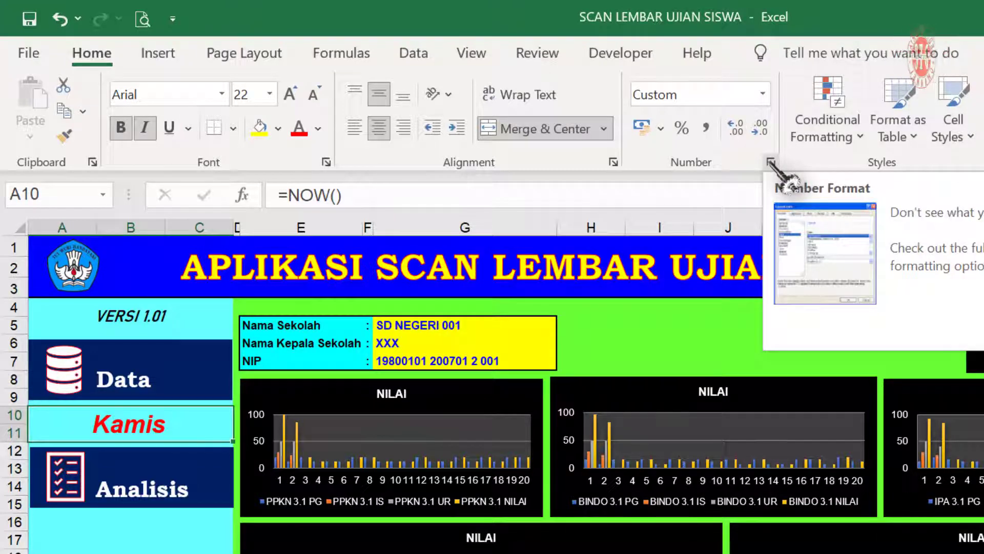
left_click(770, 161)
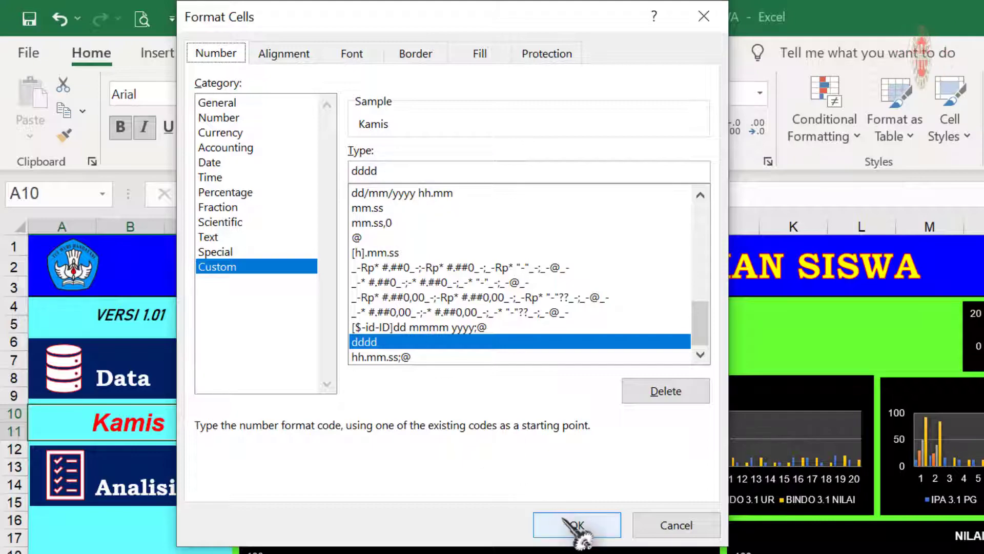
left_click(575, 526)
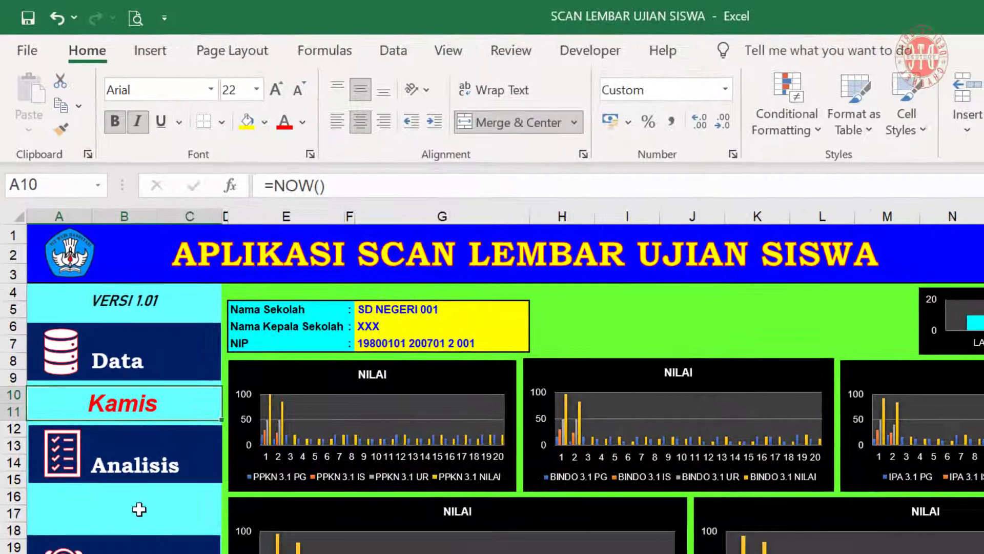
left_click(140, 515)
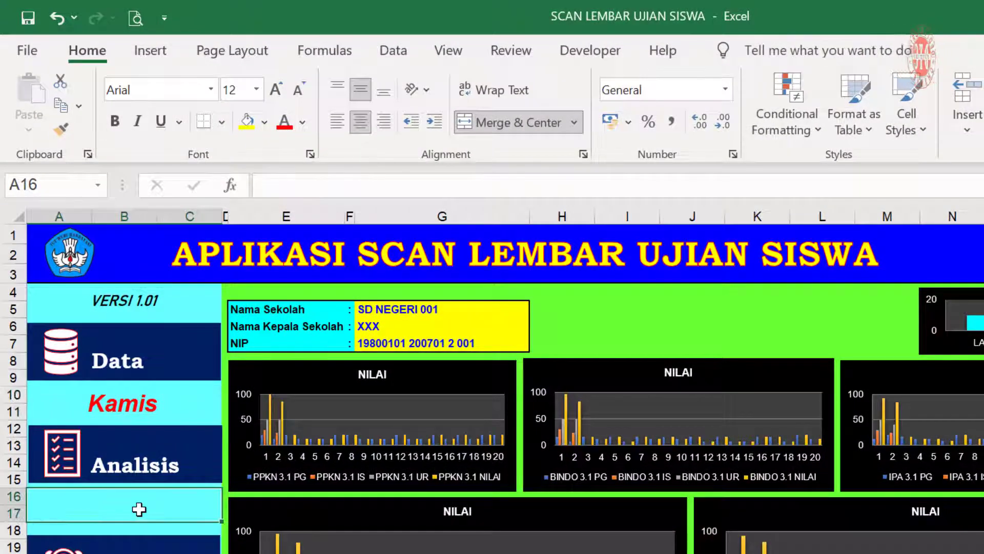
type("=N")
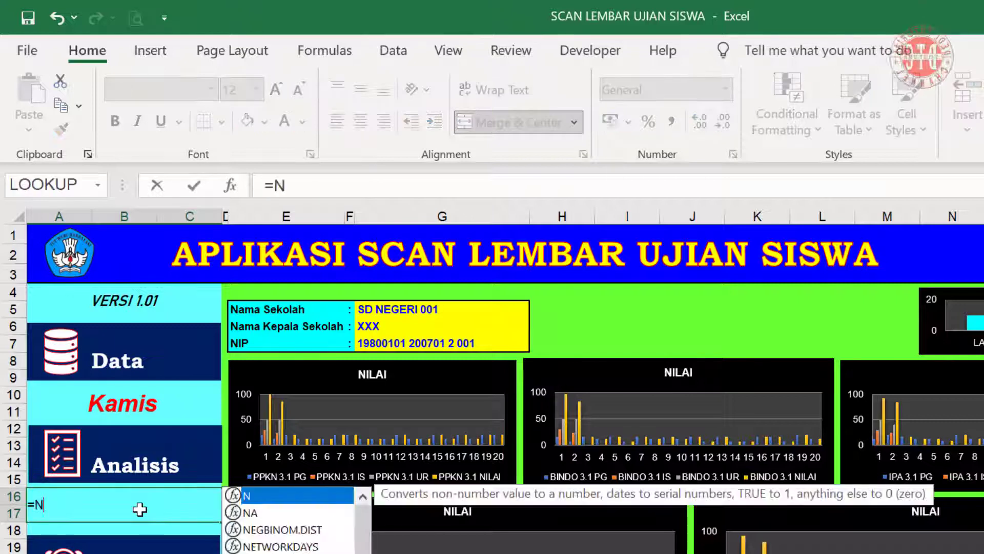
type("OW")
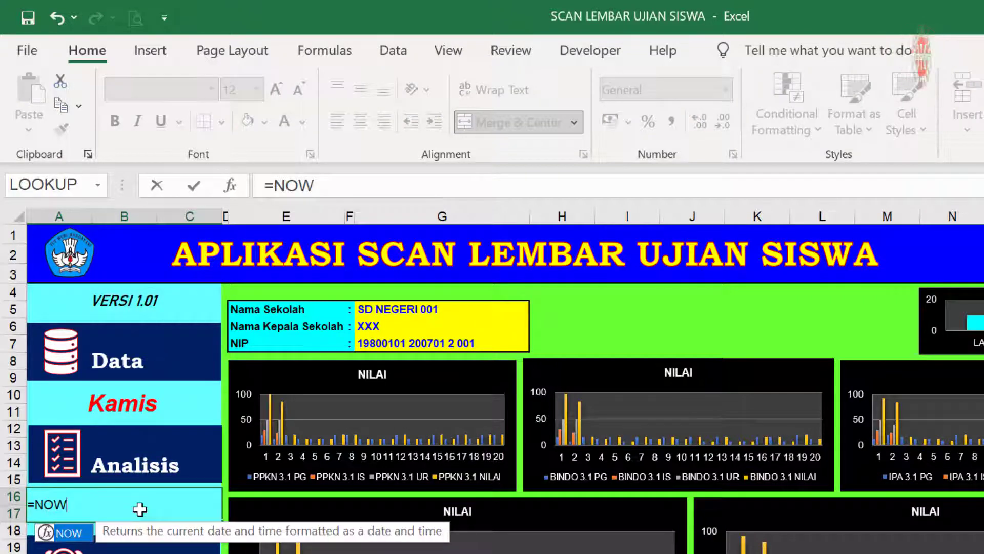
type("()")
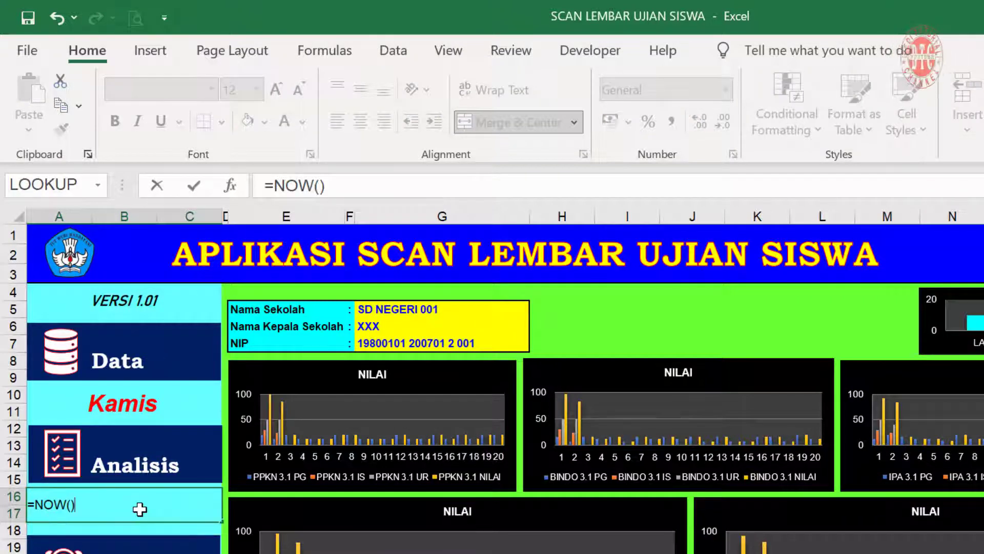
key("Return")
left_click(139, 509)
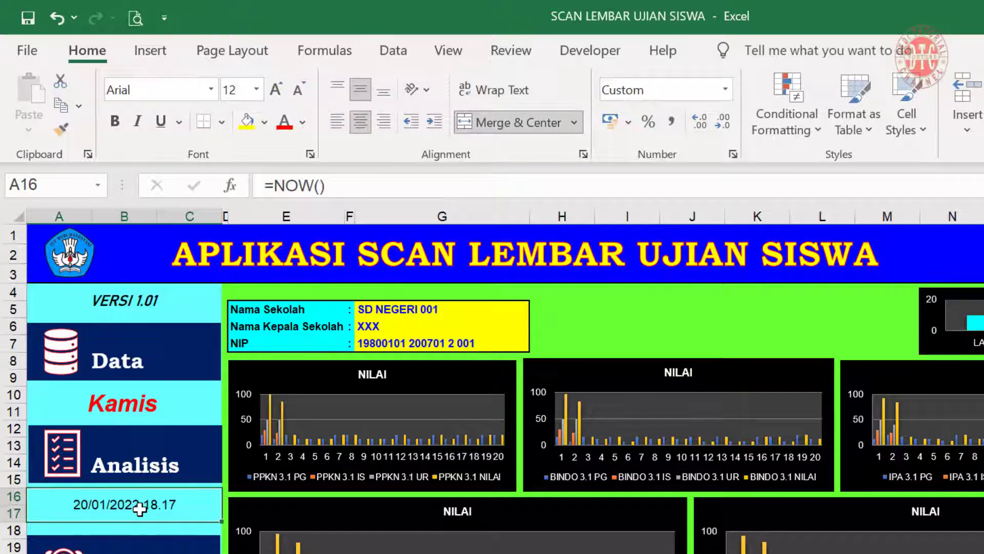
left_click(284, 124)
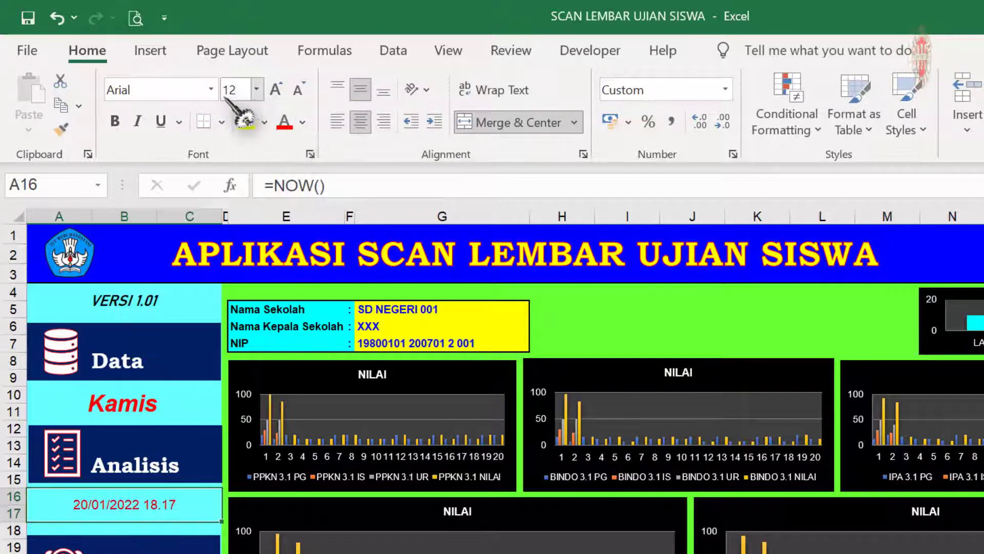
left_click(114, 122)
left_click(275, 89)
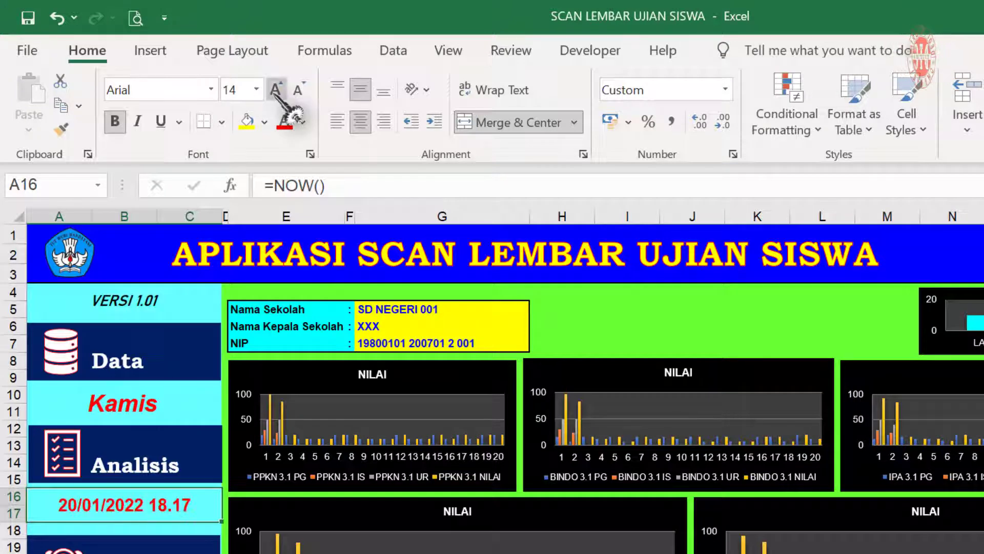
left_click(275, 88)
left_click(275, 88)
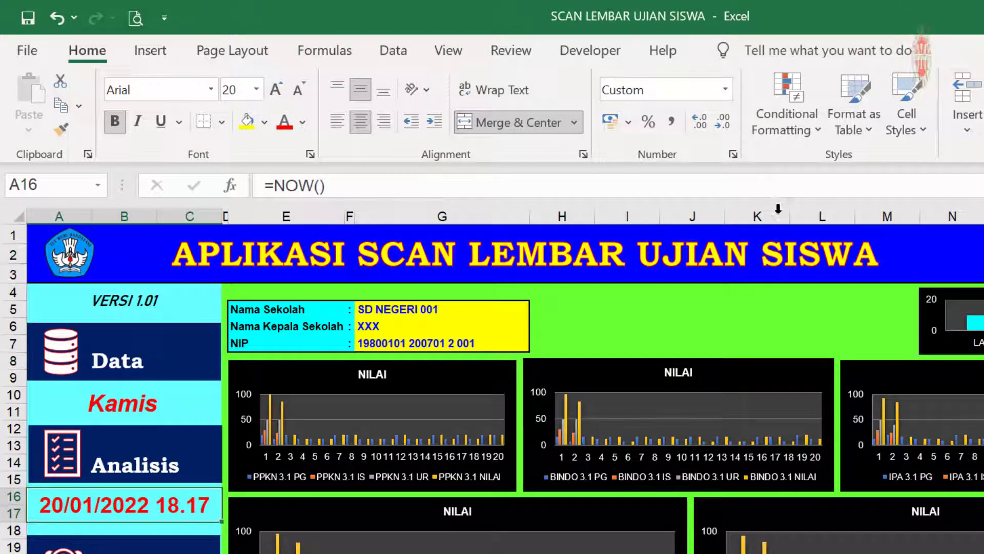
left_click(733, 153)
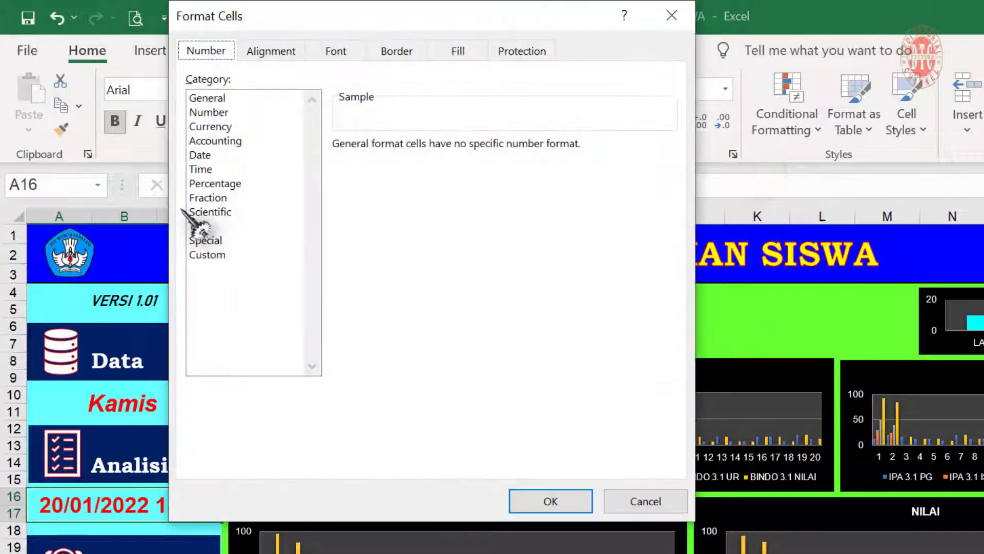
left_click(208, 255)
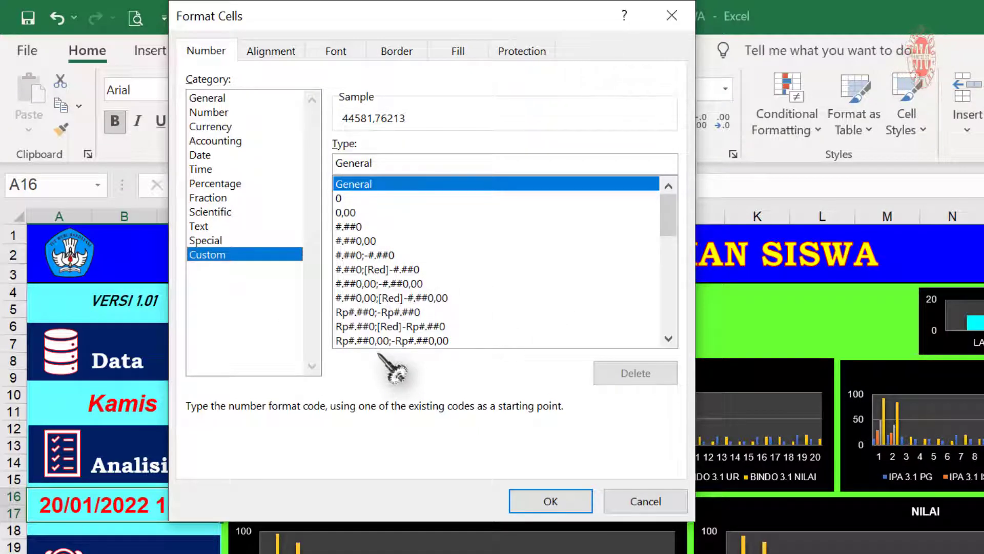
left_click(203, 156)
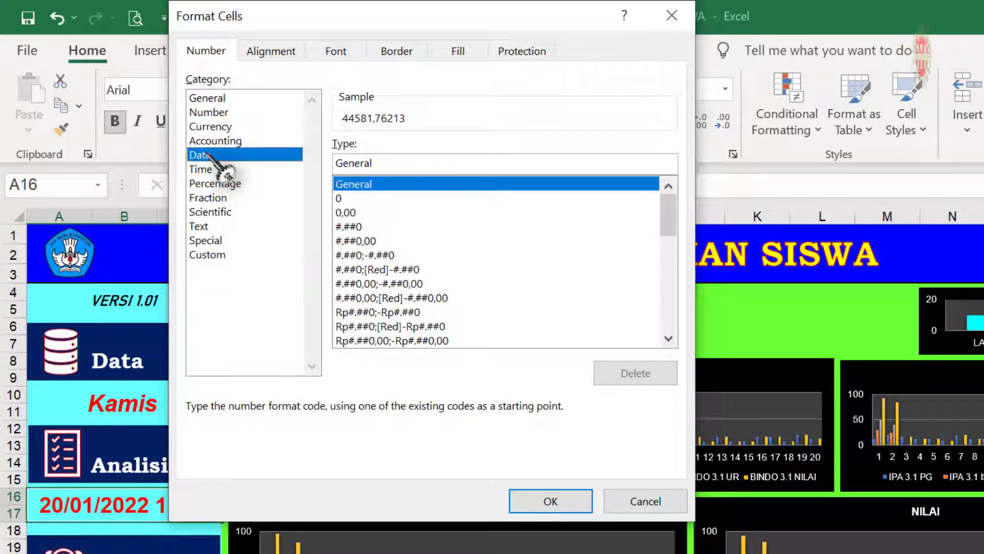
left_click(402, 234)
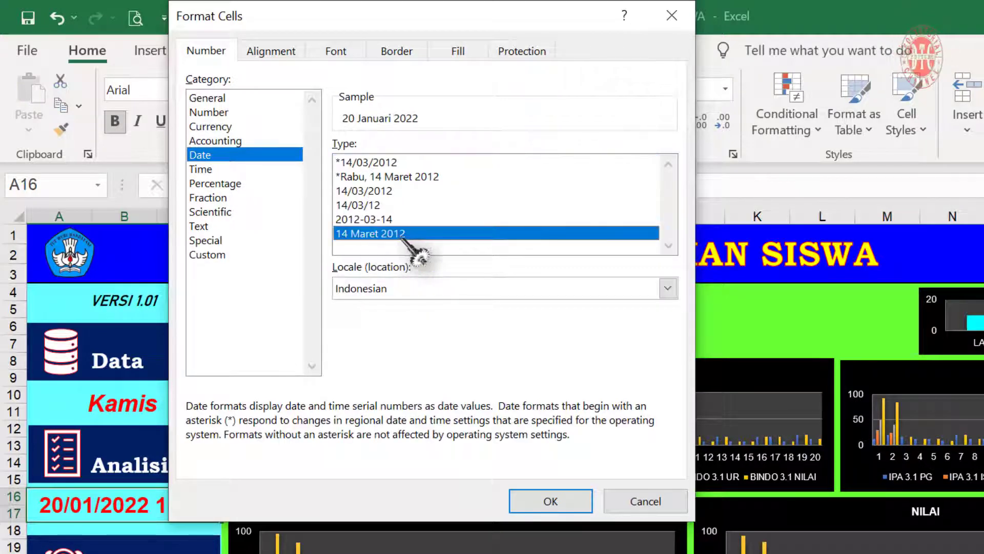
left_click(533, 499)
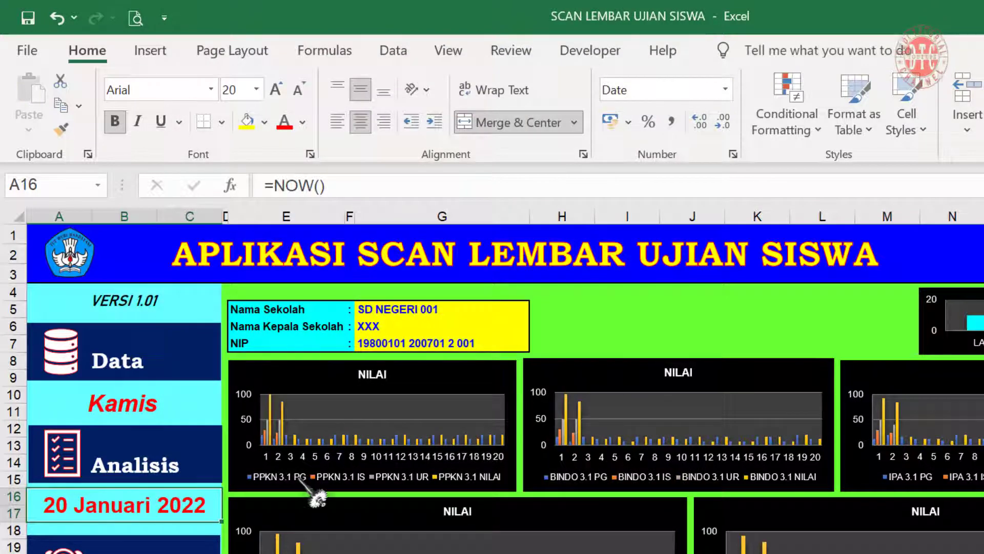
left_click(276, 90)
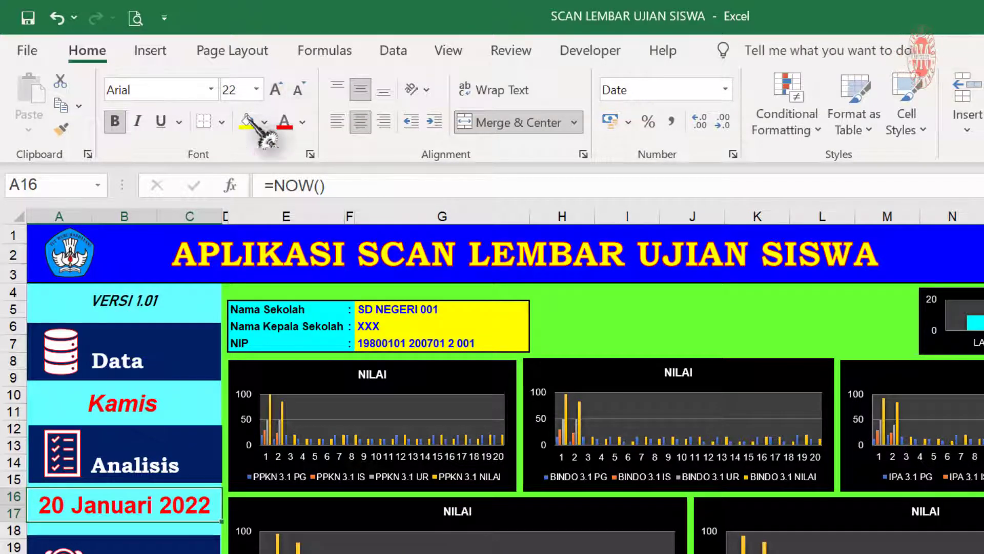
left_click(137, 121)
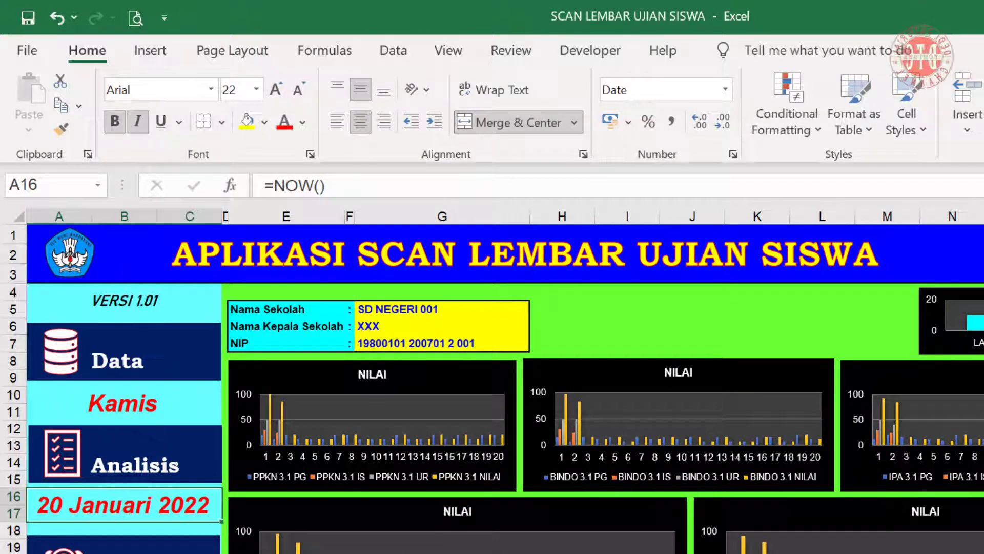
scroll(144, 533, "down", 1)
Enter =NOW() in cell A23 below Rekap.
left_click(135, 507)
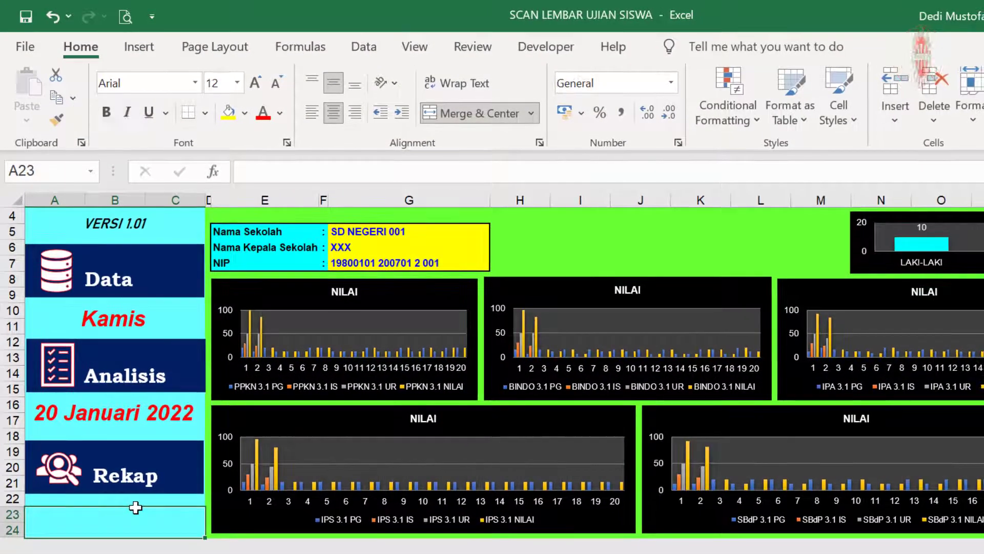
type("=")
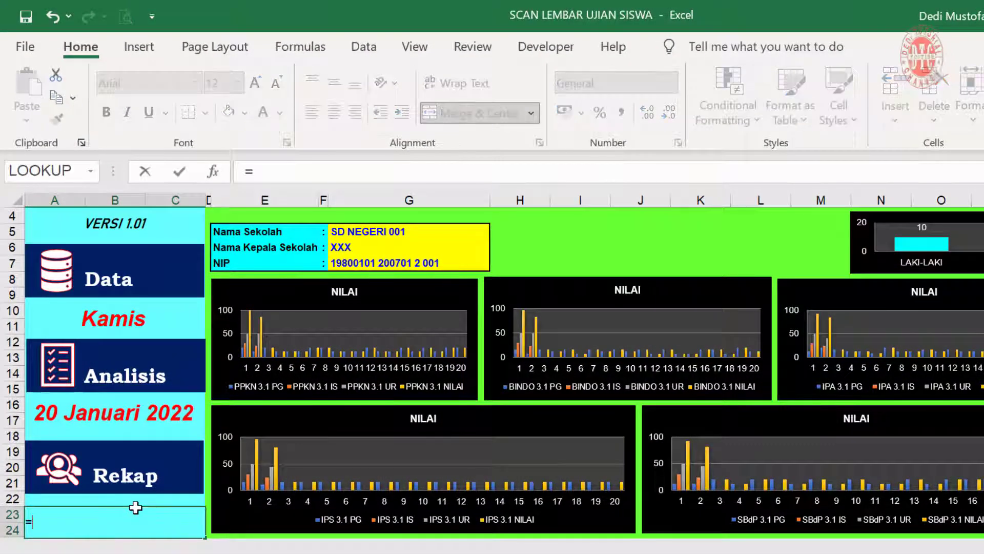
type("NOW")
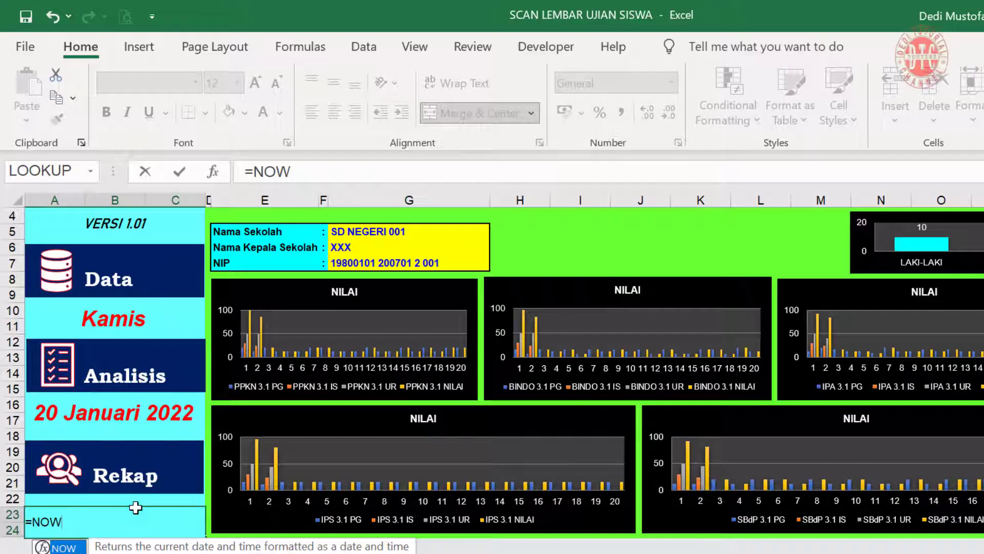
type("(")
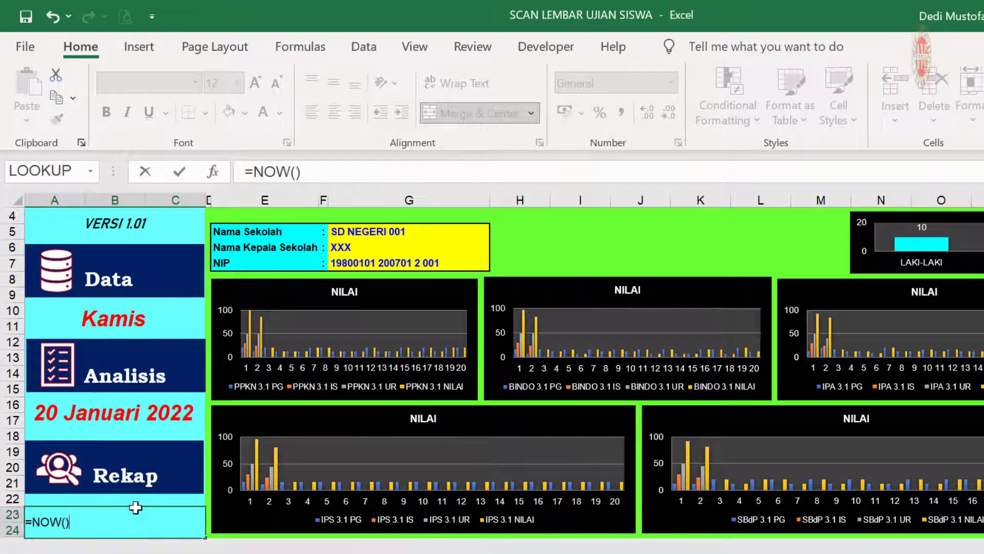
key("ctrl+Return")
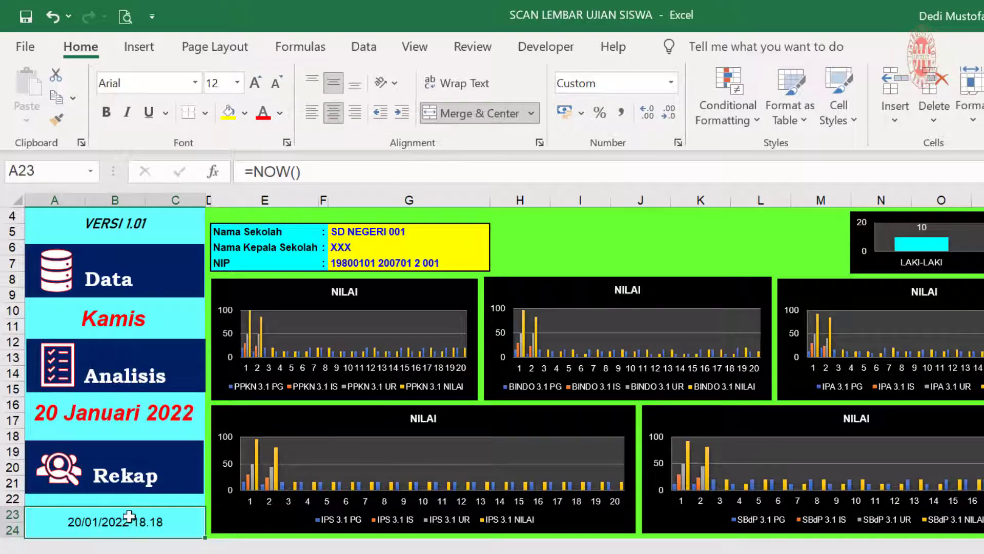
Make the A23 date red, bold, italic and enlarged to 20 pt.
left_click(263, 113)
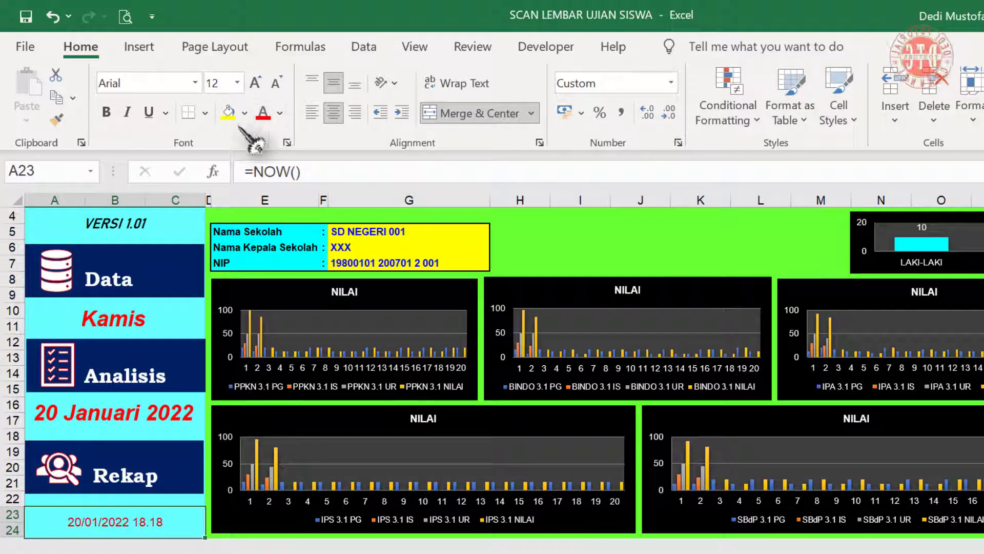
left_click(106, 112)
left_click(255, 82)
left_click(255, 82)
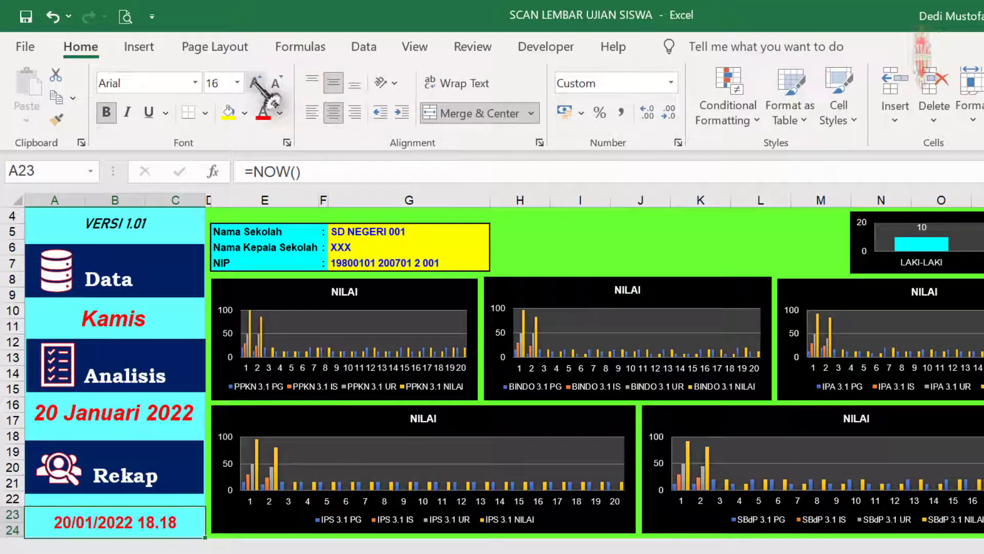
left_click(254, 82)
left_click(254, 82)
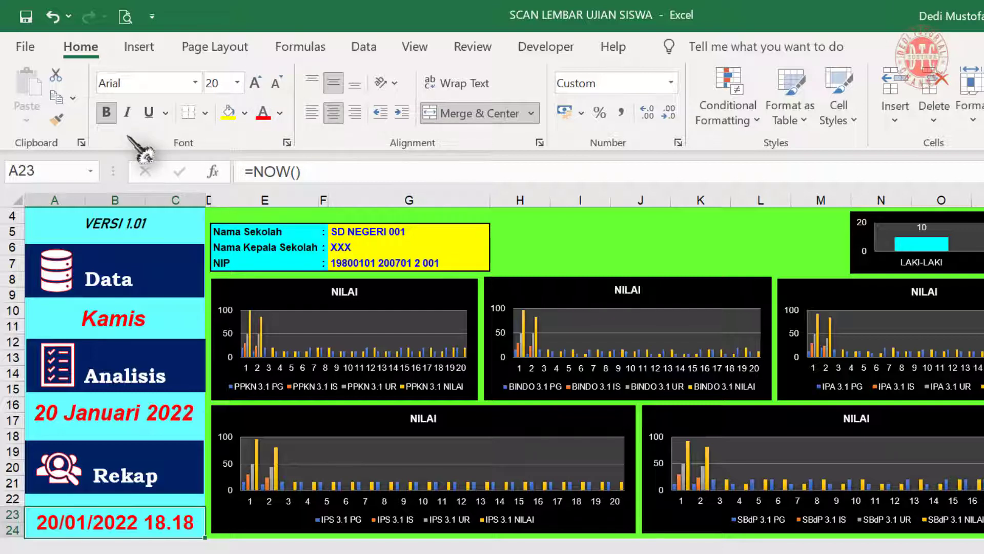
left_click(127, 112)
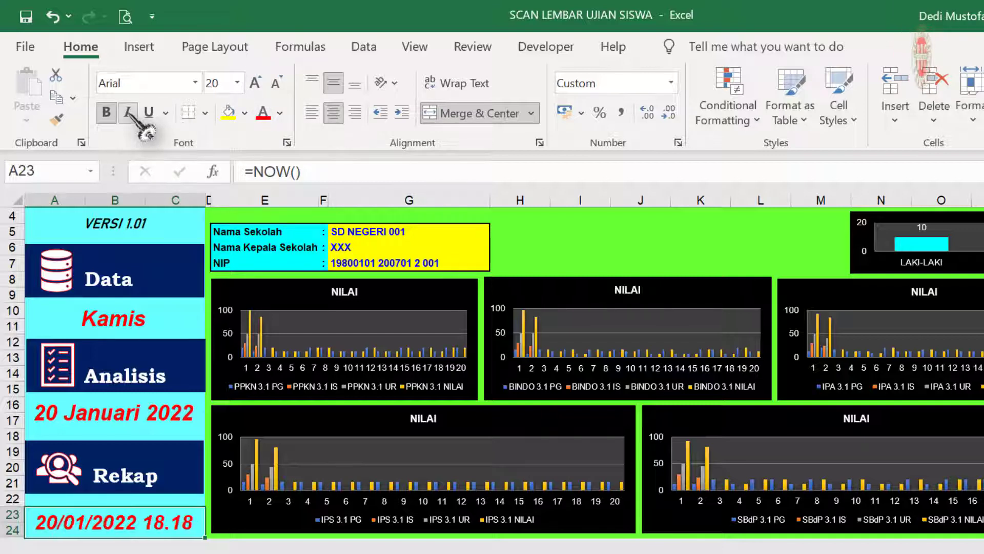
left_click(678, 143)
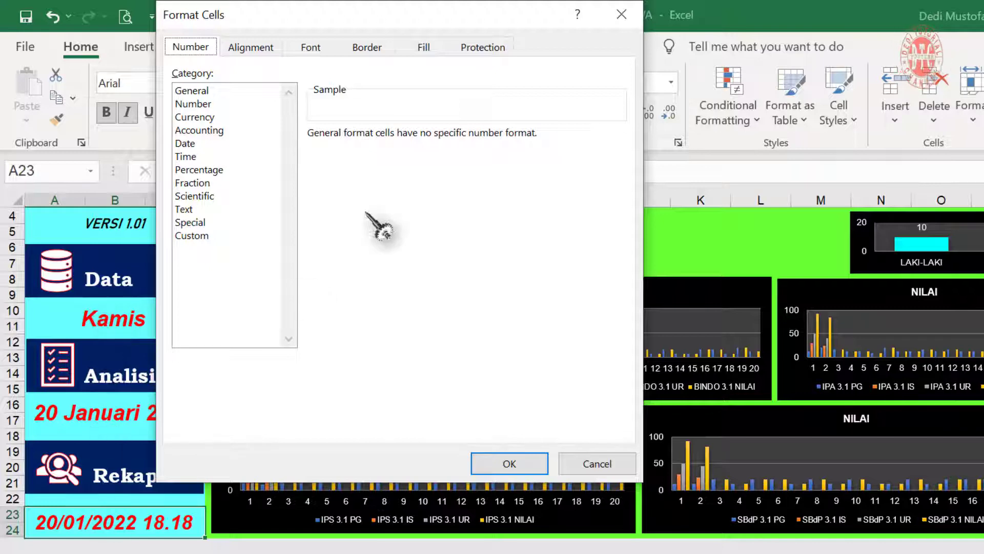
Give A23 the 13.30.55 time format and enlarge it to 28 pt.
left_click(193, 157)
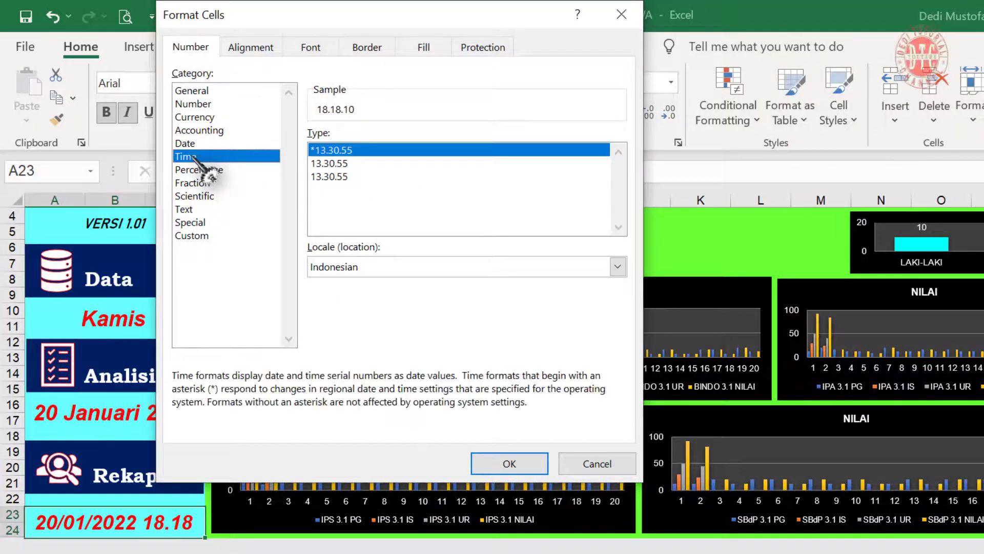
left_click(330, 177)
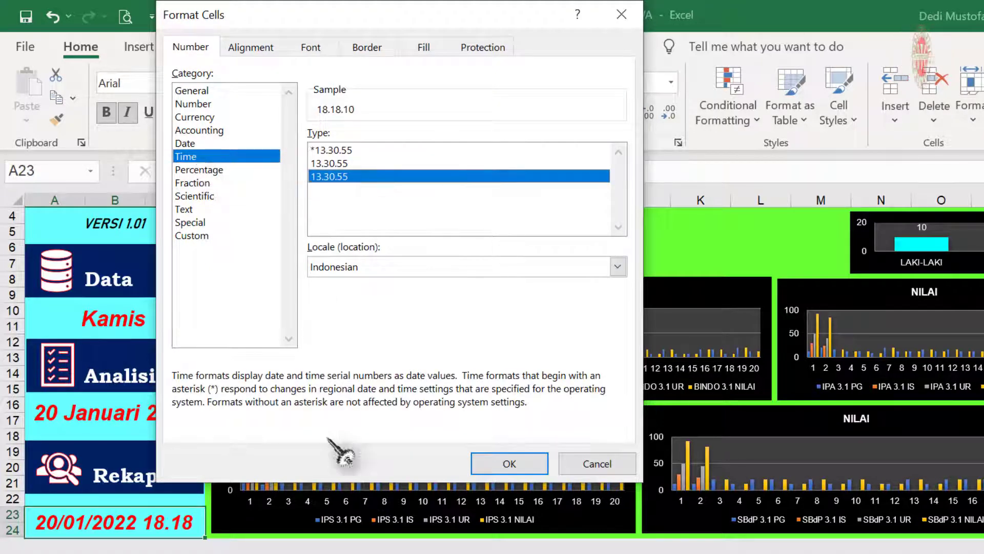
left_click(507, 464)
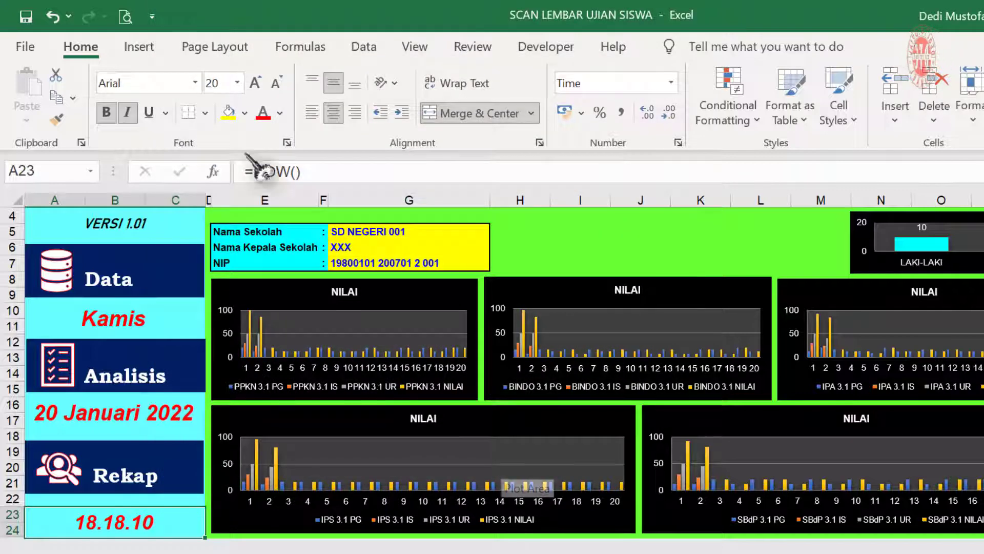
left_click(255, 82)
left_click(255, 83)
left_click(255, 83)
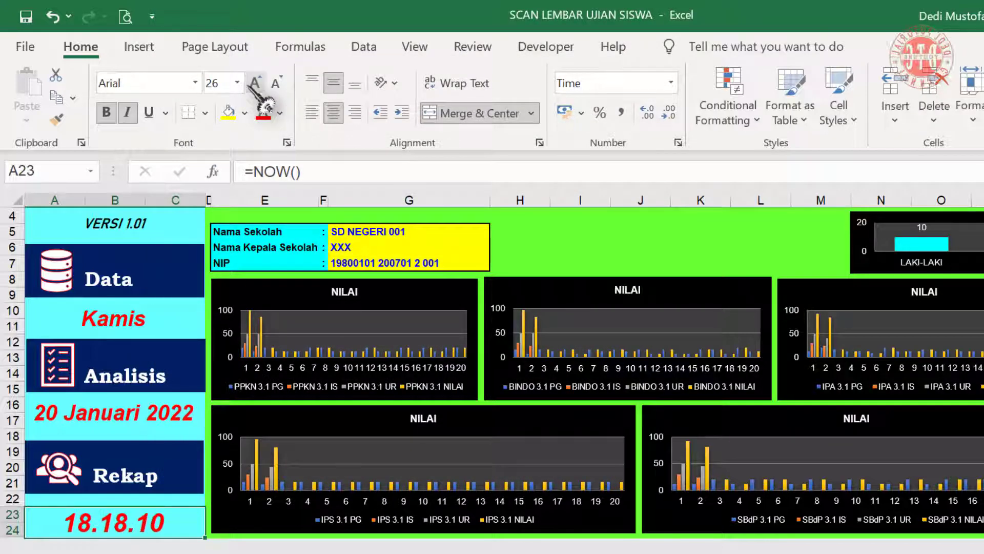
left_click(255, 82)
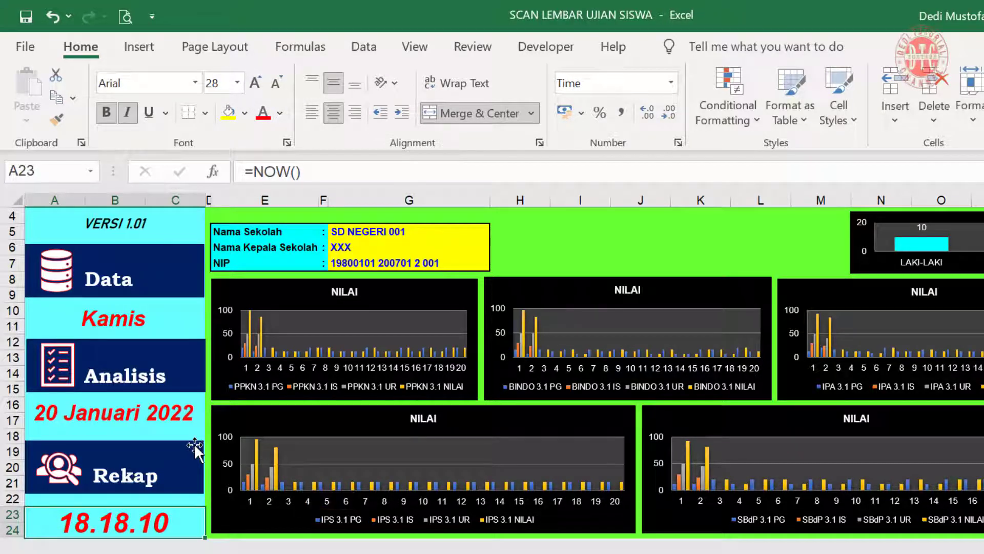
Turn off row and column headings on the Home dashboard, then select cell G5.
scroll(198, 445, "up", 1)
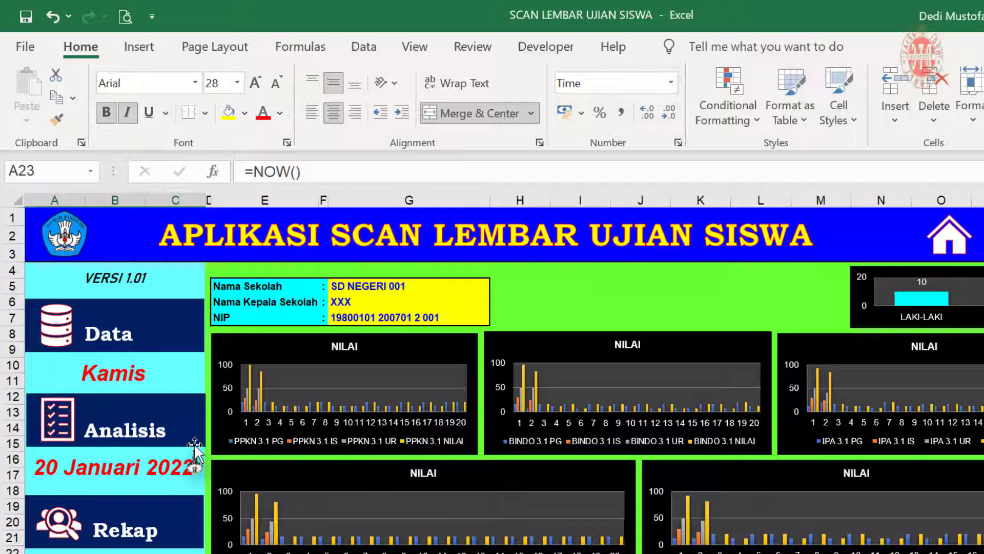
left_click(416, 47)
left_click(282, 113)
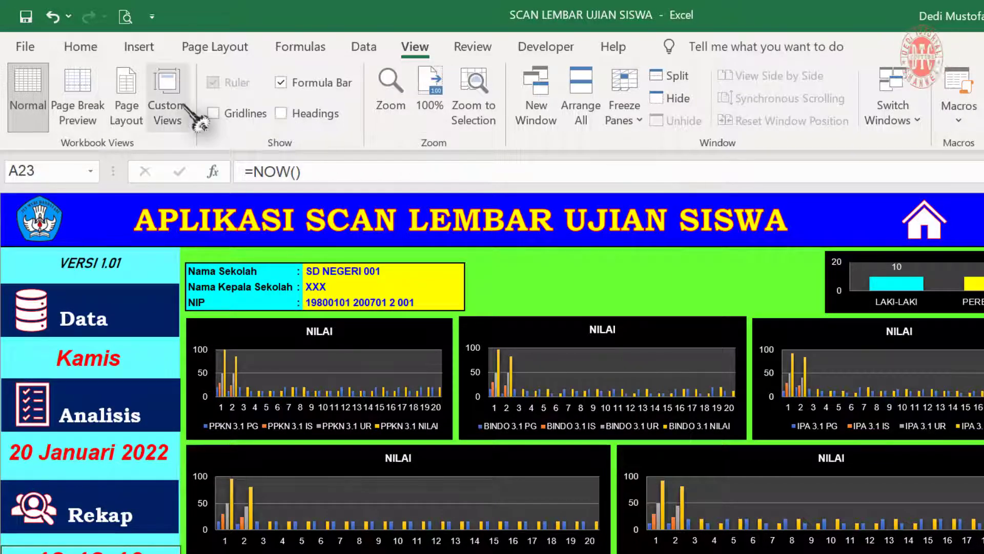
left_click(368, 272)
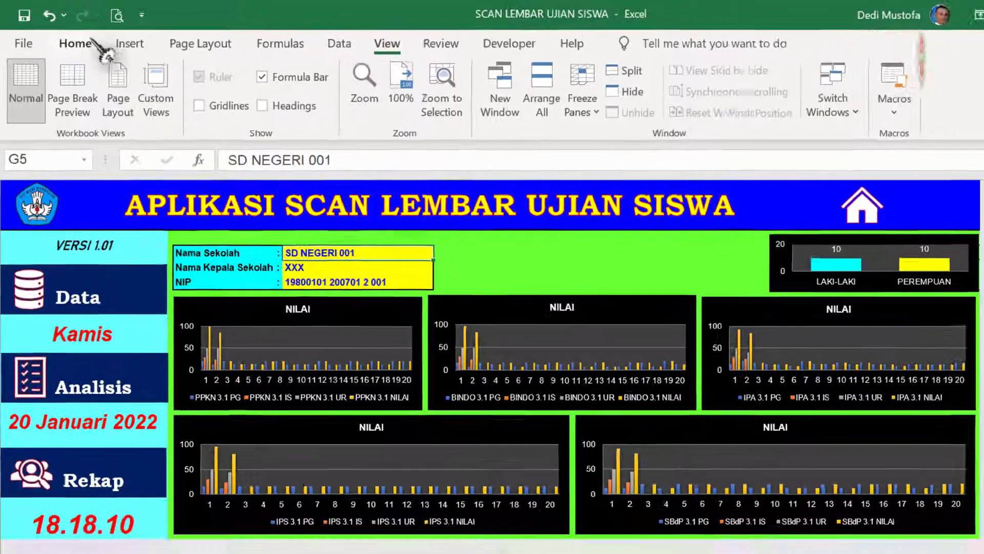
Protect the Home sheet via Format > Protect Sheet, entering and confirming a password.
left_click(77, 45)
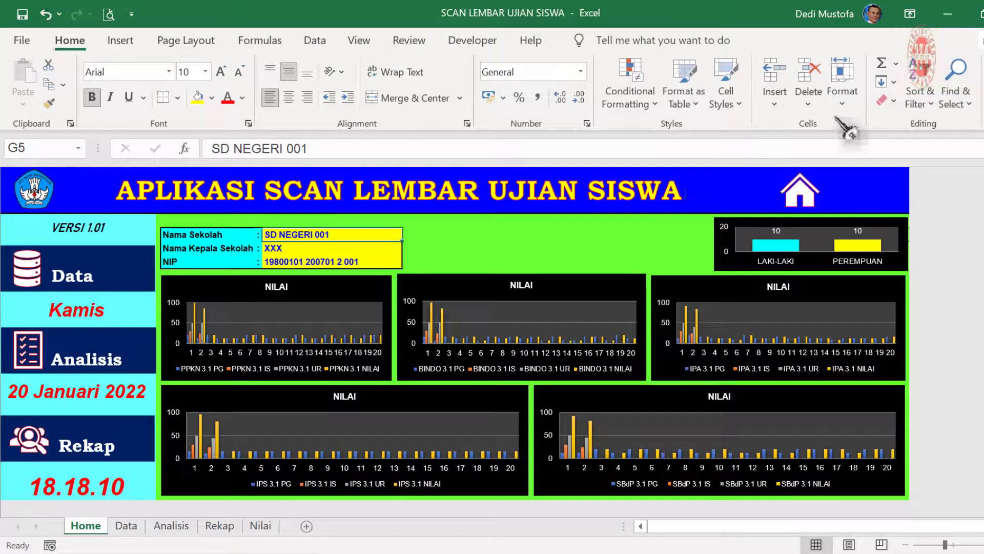
left_click(843, 103)
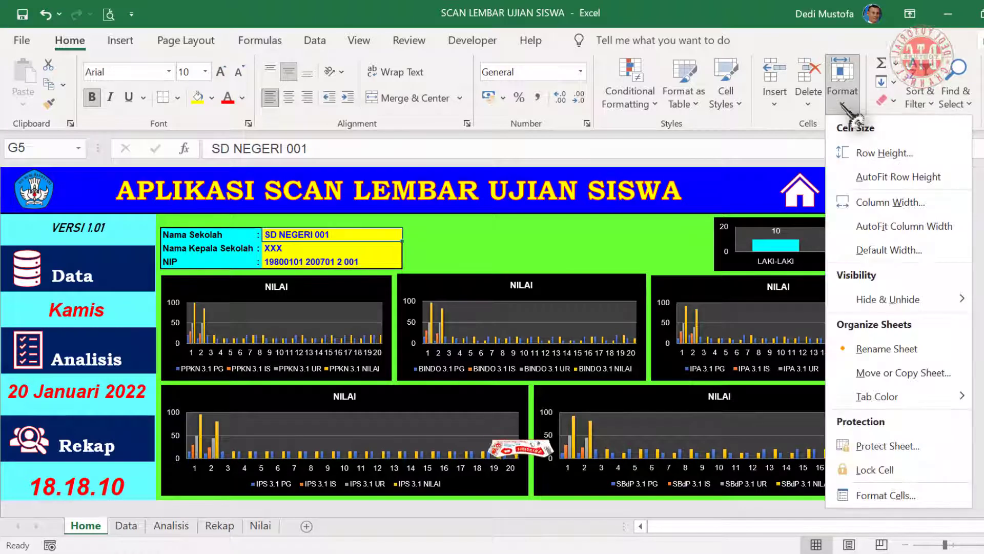
left_click(861, 445)
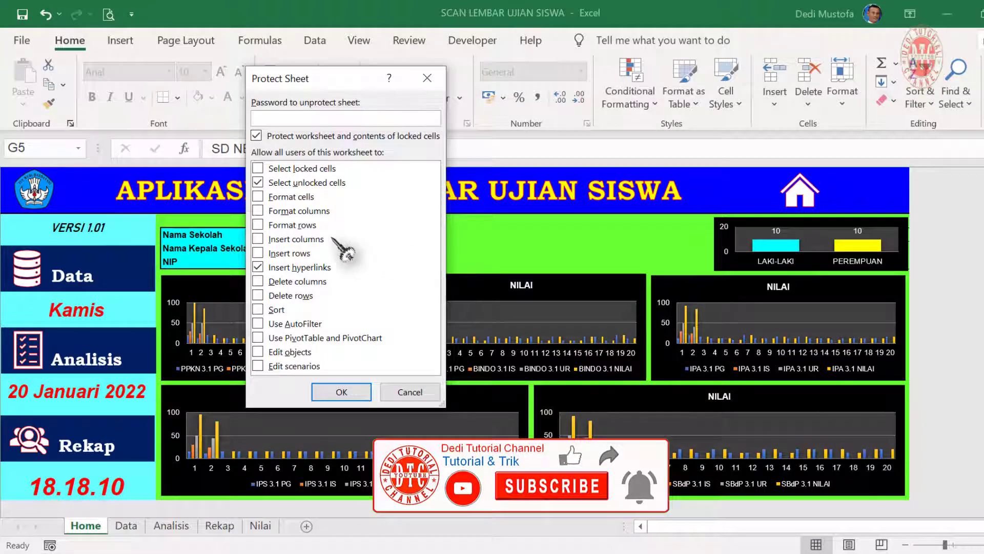
type("1")
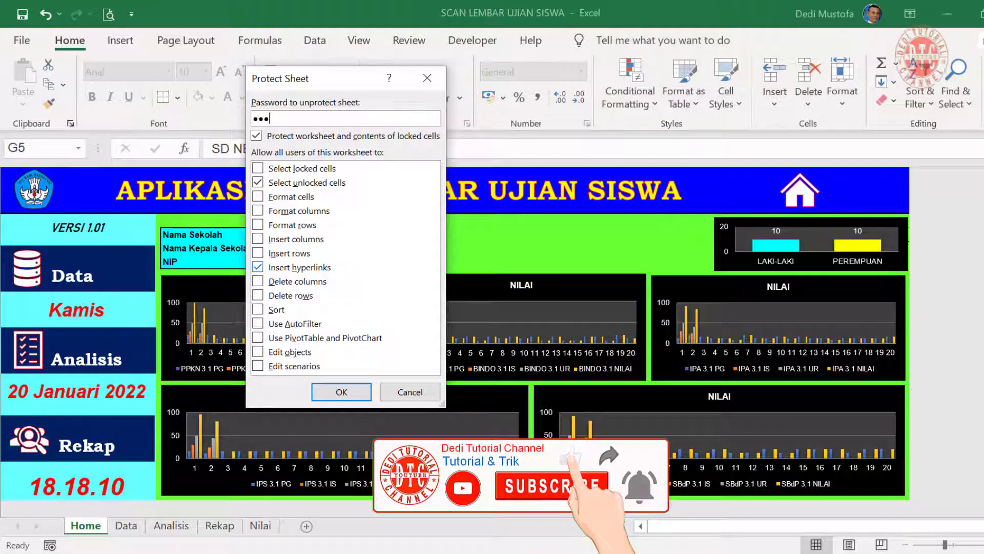
key("Return")
type("1")
key("Return")
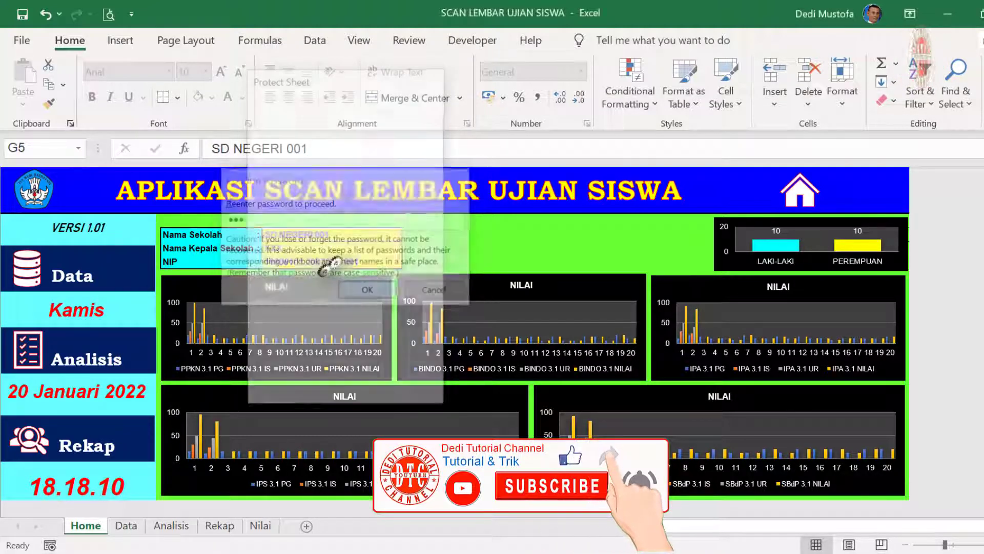
left_click(85, 279)
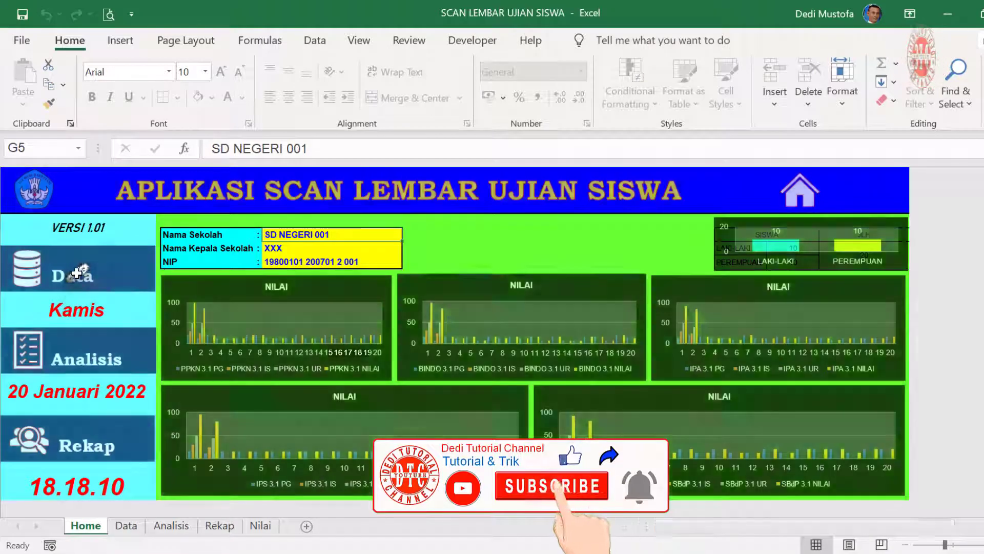
left_click(378, 214)
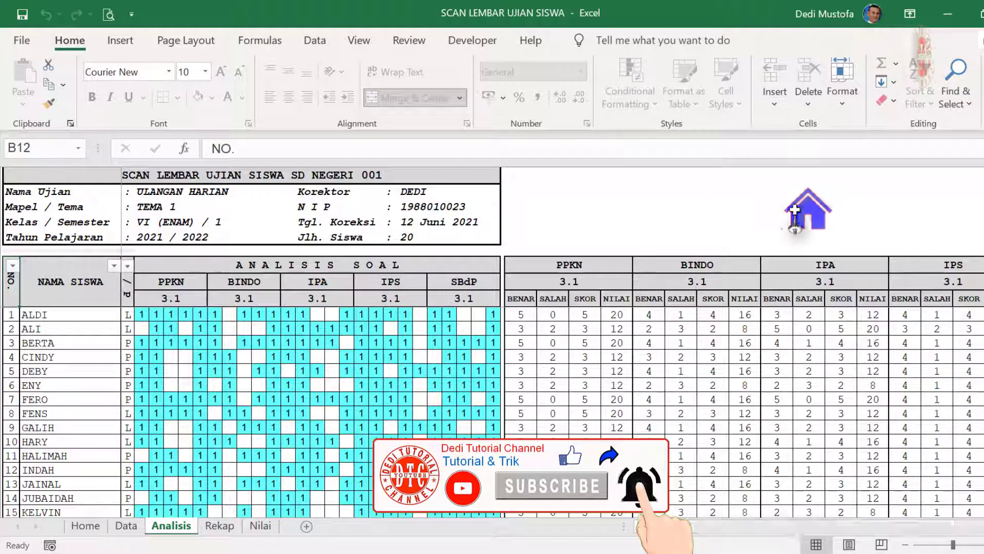
left_click(808, 207)
left_click(74, 451)
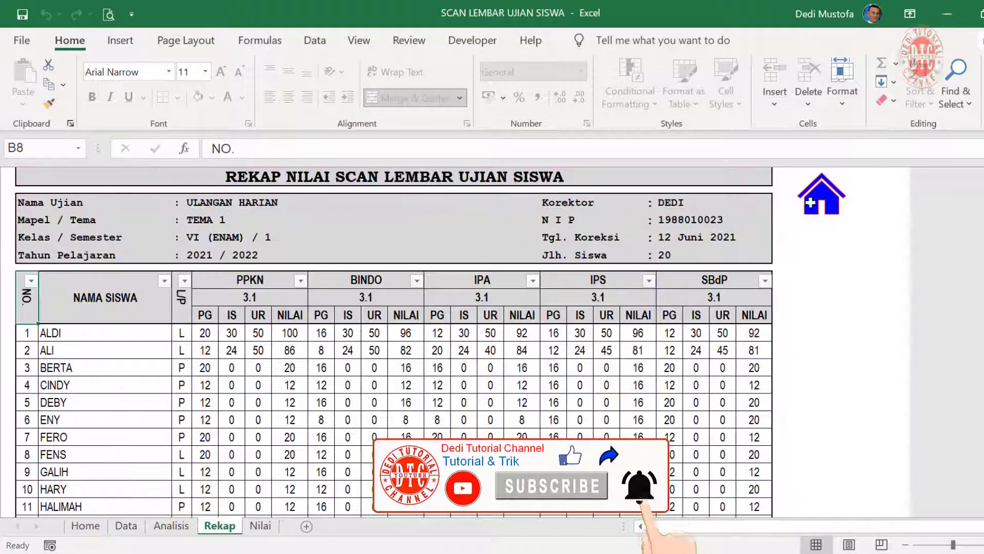
left_click(818, 205)
scroll(110, 451, "down", 3)
scroll(110, 451, "up", 3)
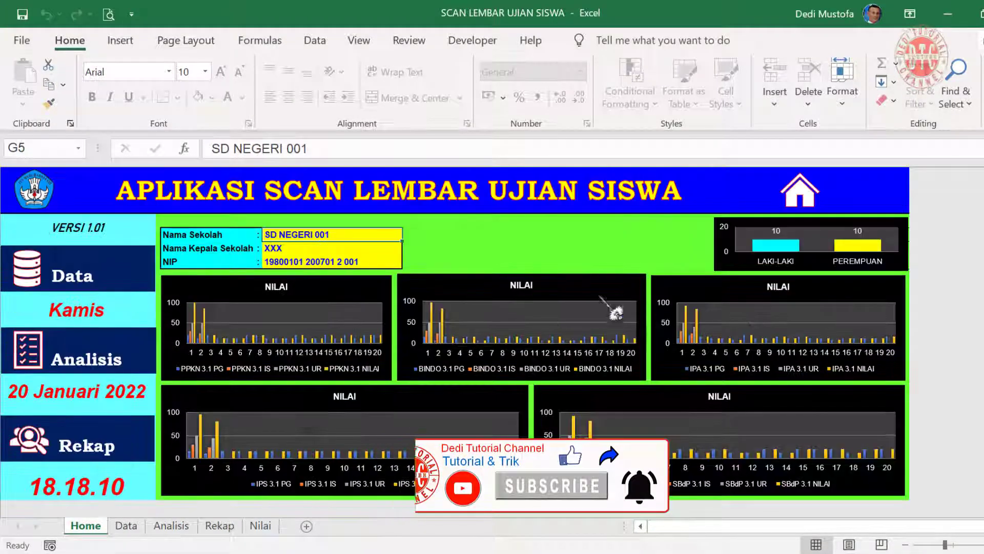